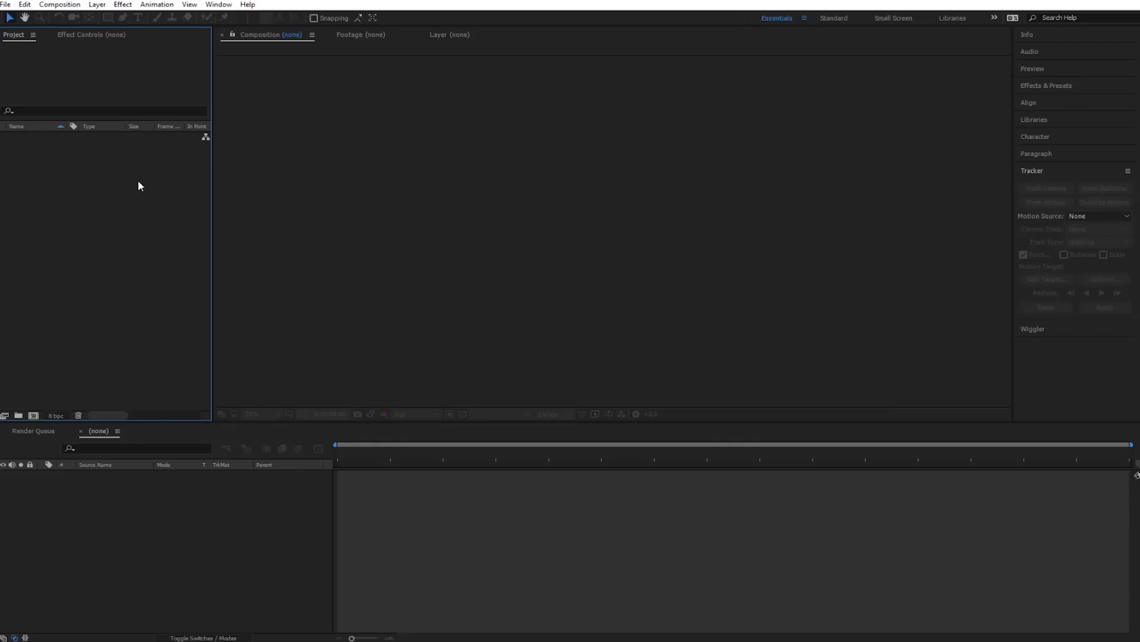
Import footage.mov and build a 'footage' composition matching the clip.
double_click(147, 181)
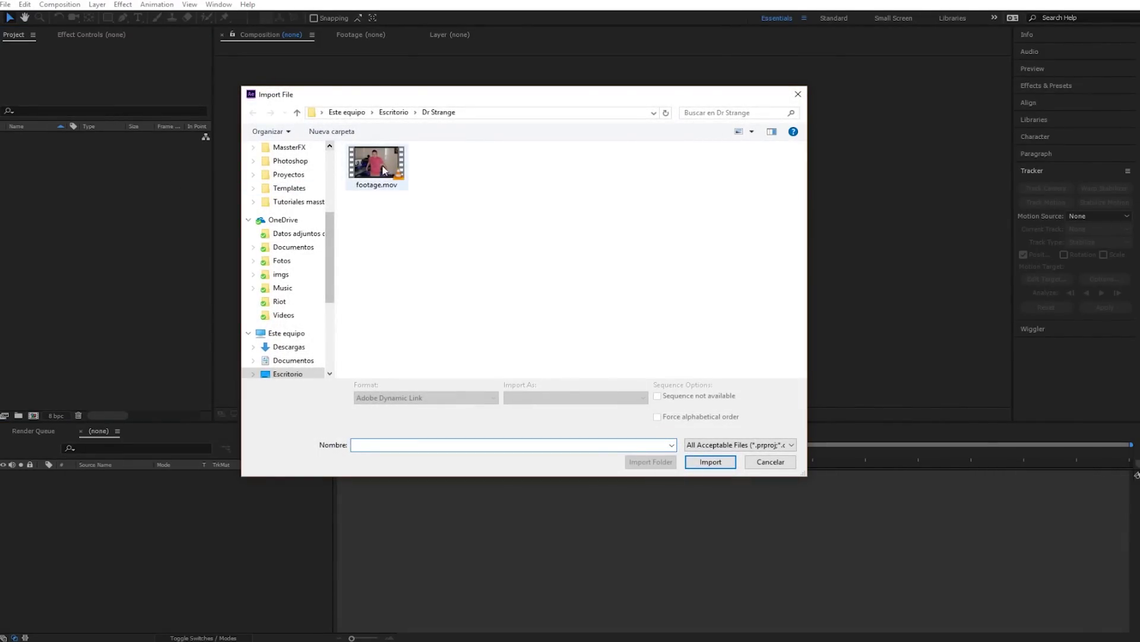
double_click(382, 174)
left_click(37, 138)
left_click_drag(42, 140, 35, 419)
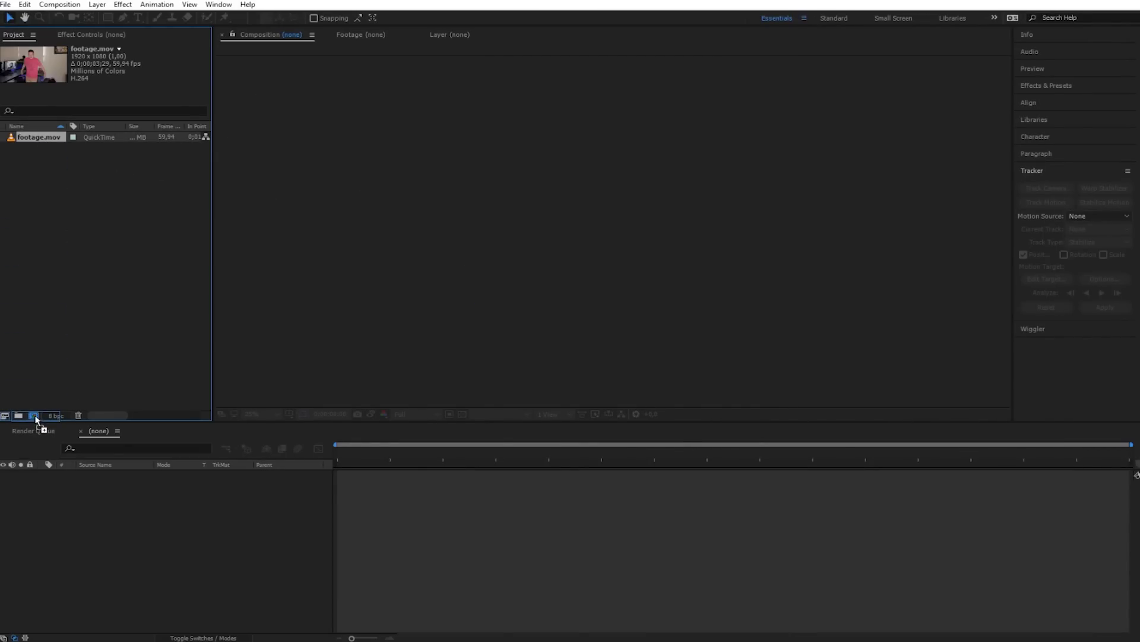
left_click_drag(36, 419, 36, 419)
Scrub the footage to preview the hand motion, then start a new composition.
mouse_move(369, 463)
left_mouse_down()
mouse_move(1104, 467)
mouse_move(439, 468)
mouse_move(479, 469)
left_mouse_up()
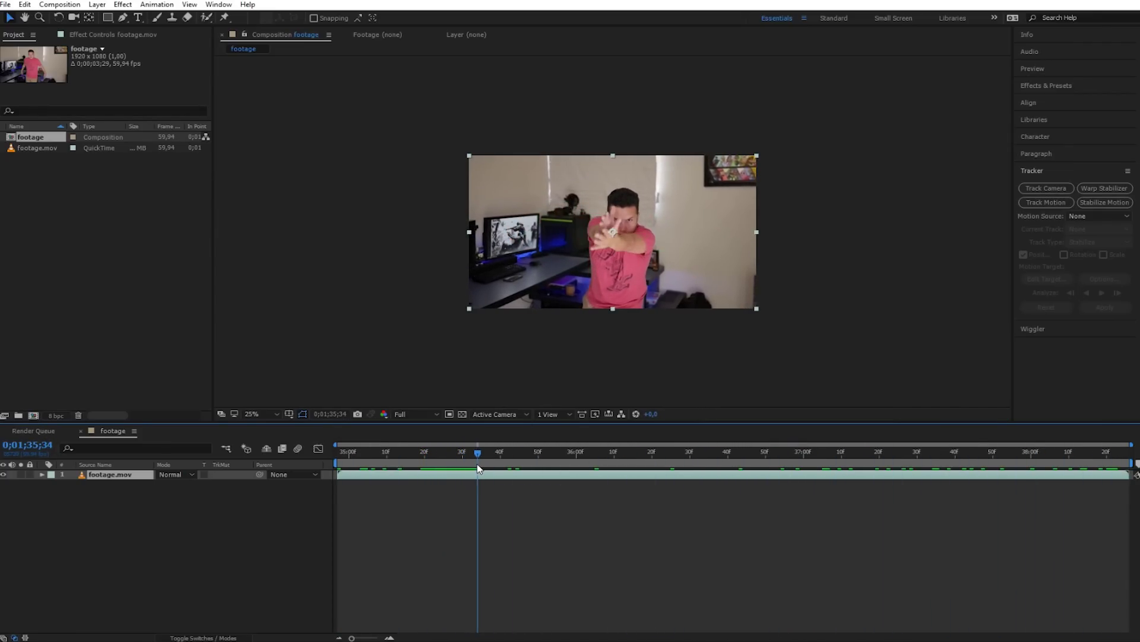
left_click(333, 488)
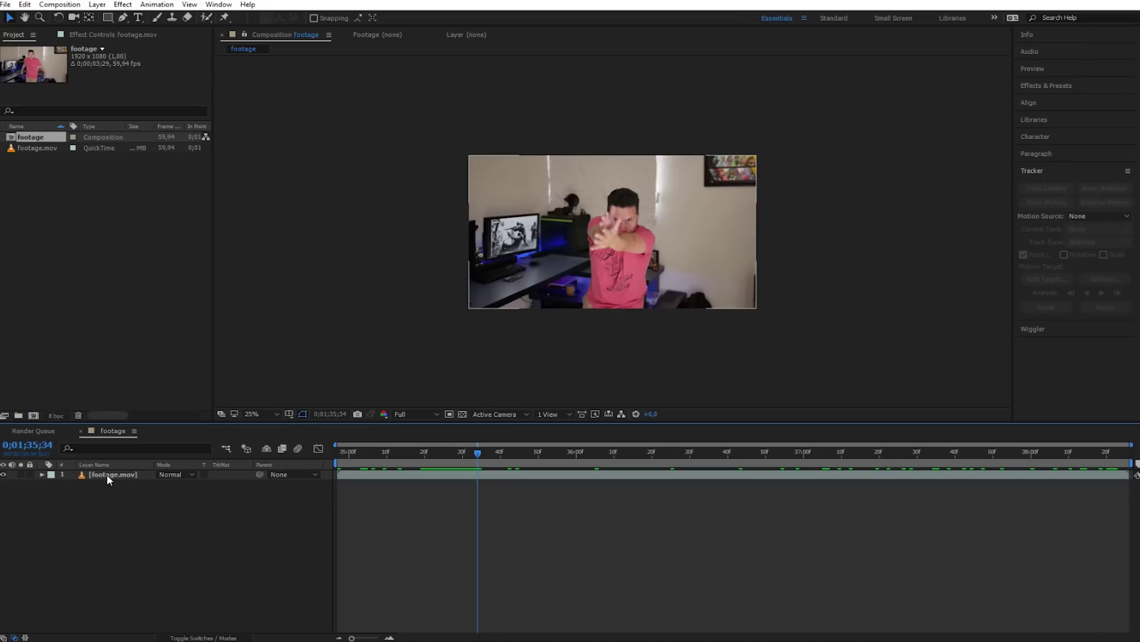
left_click(126, 474)
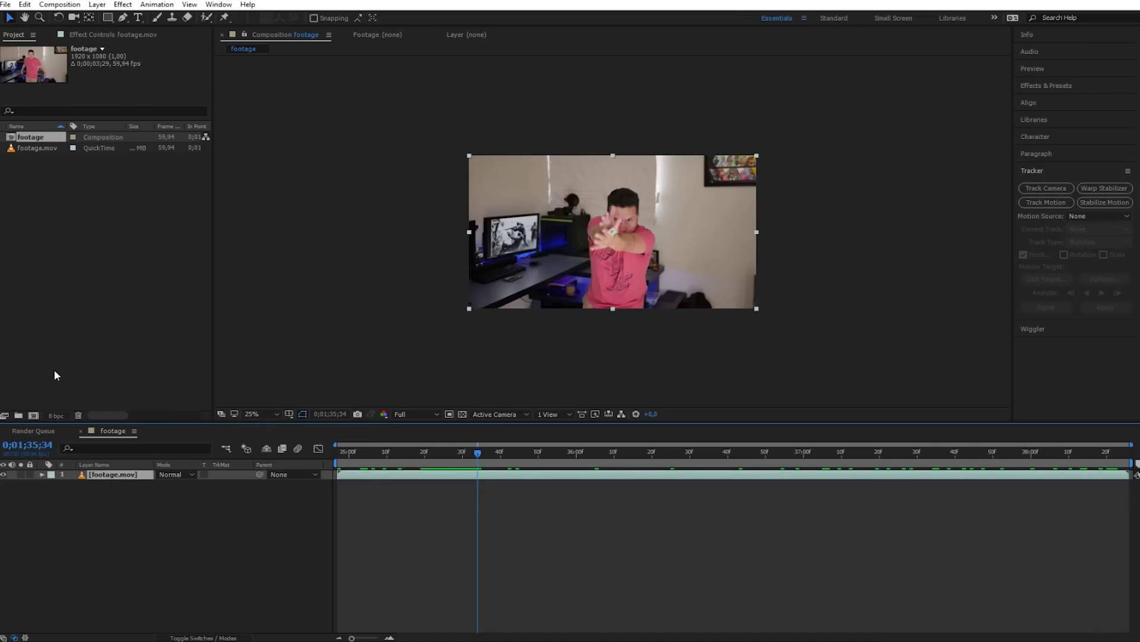
left_click(34, 416)
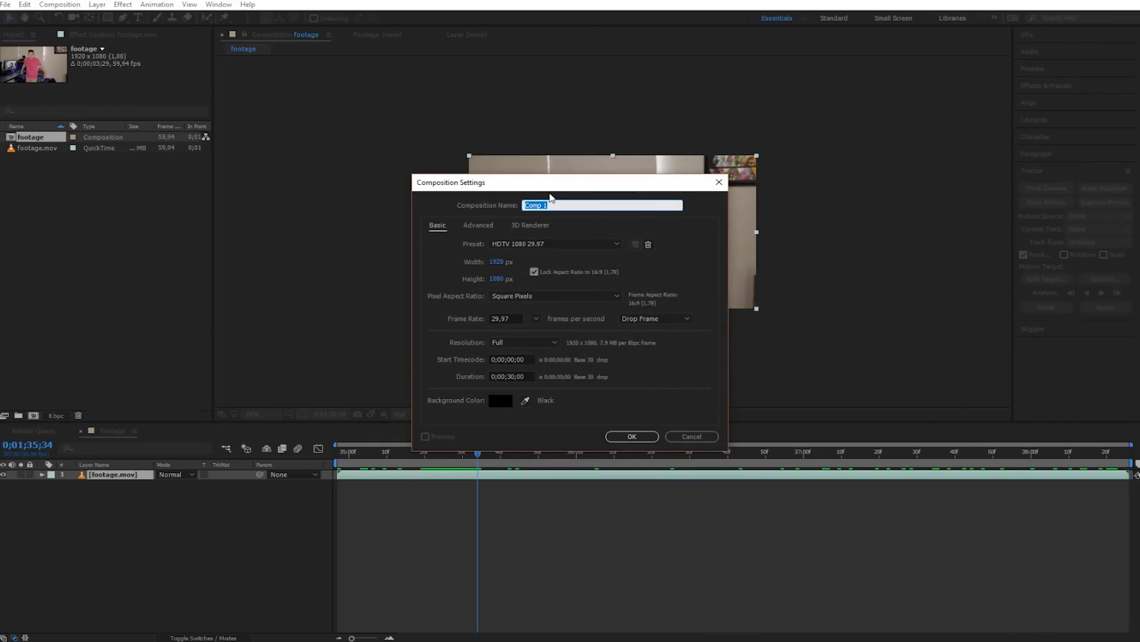
Create the 1920×1080, 29.97 fps 'Shield' composition and view it at 50%.
left_click_drag(550, 184, 551, 137)
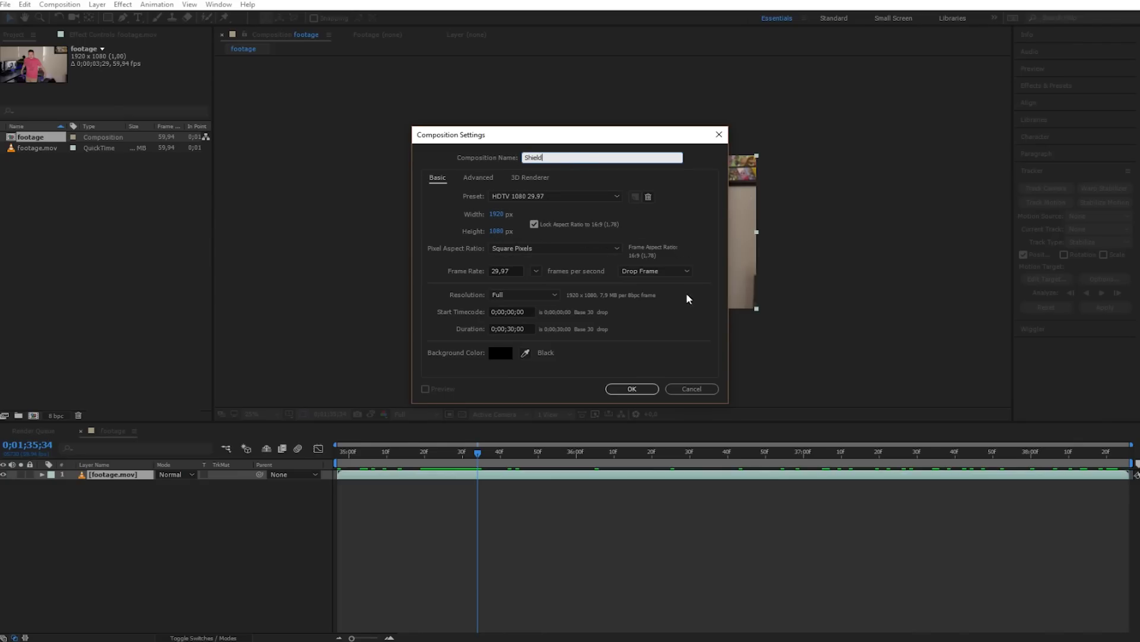
left_click(631, 389)
key("period")
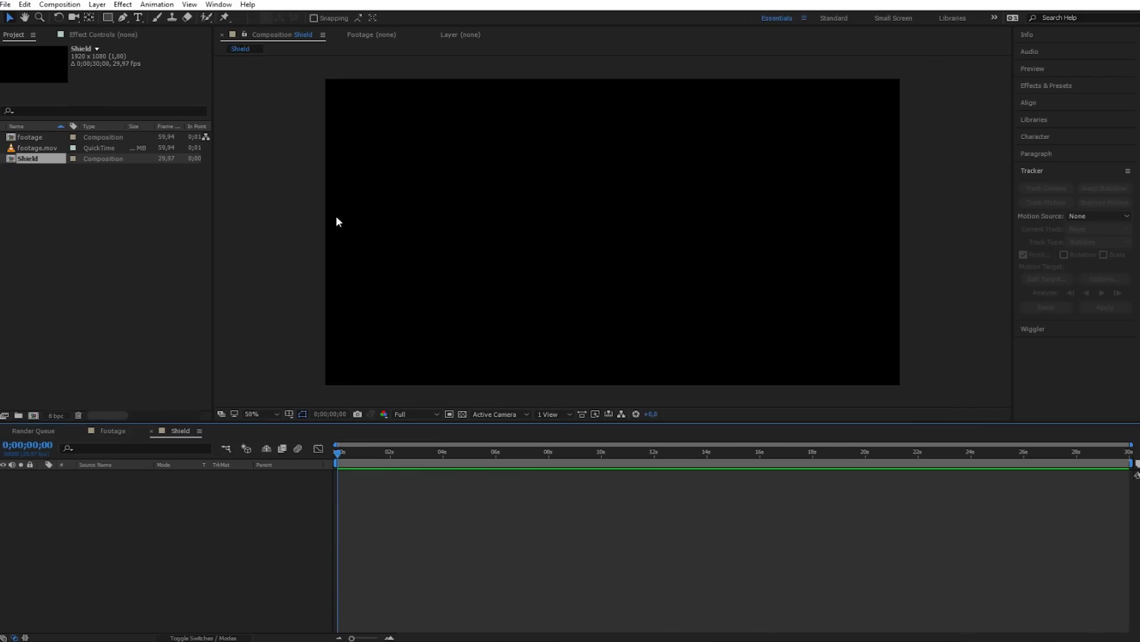
Type a large line of Dovahkiin runic text and slide it left across the frame.
left_click(140, 19)
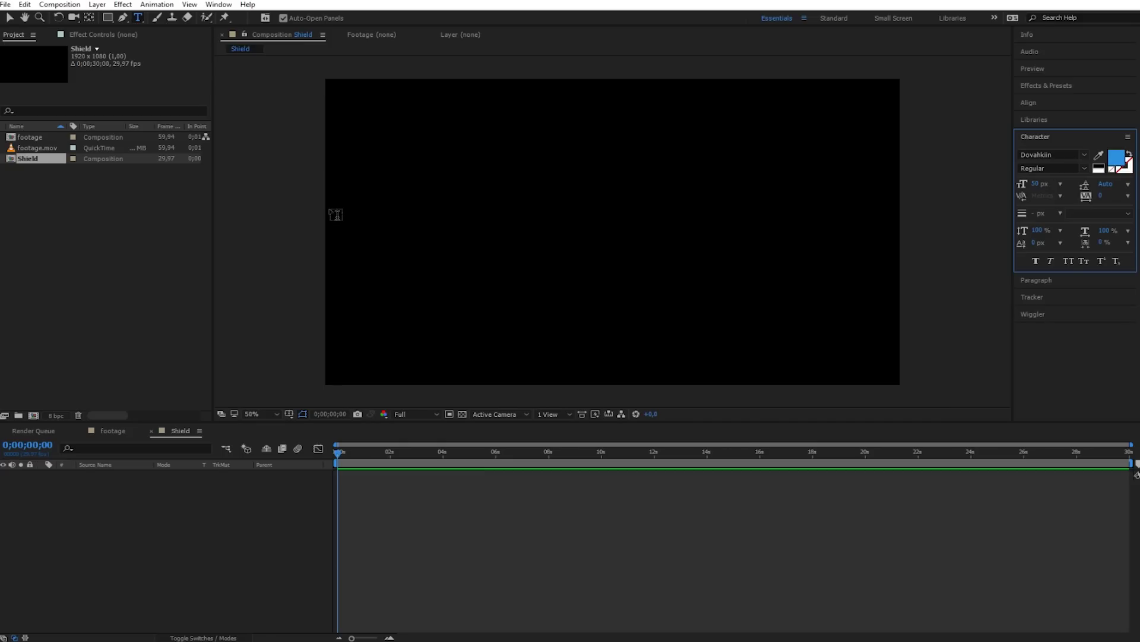
left_click(334, 223)
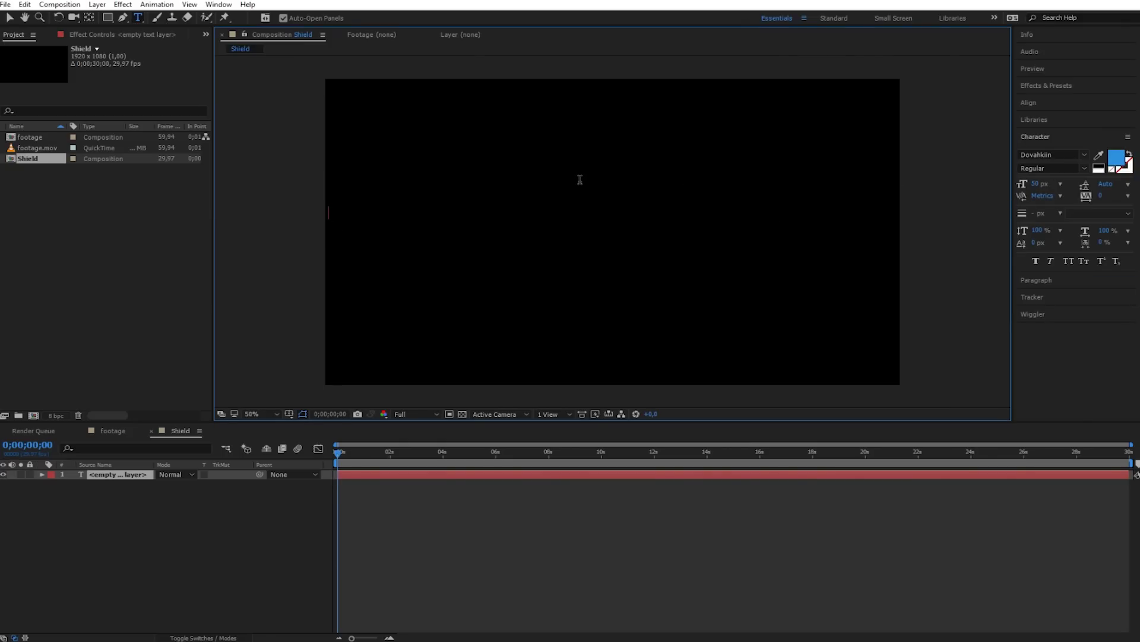
type("afsdmgoisfdnmgbpokdfgpojasdfasoikdn")
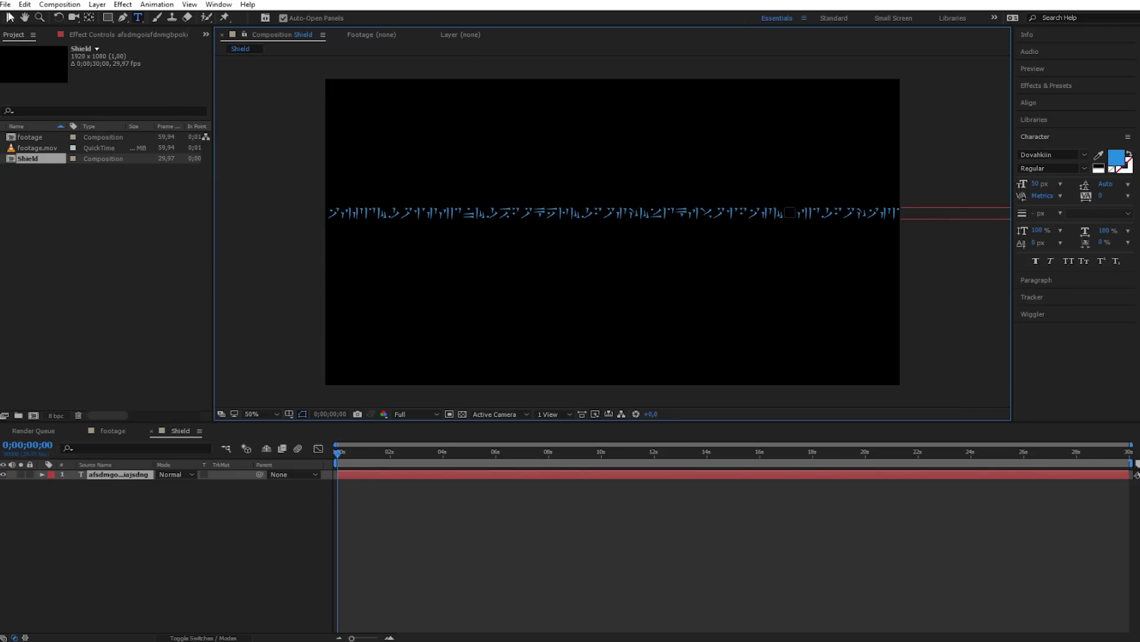
left_click(74, 182)
key("v")
mouse_move(586, 216)
left_mouse_down()
mouse_move(385, 220)
mouse_move(433, 218)
left_mouse_up()
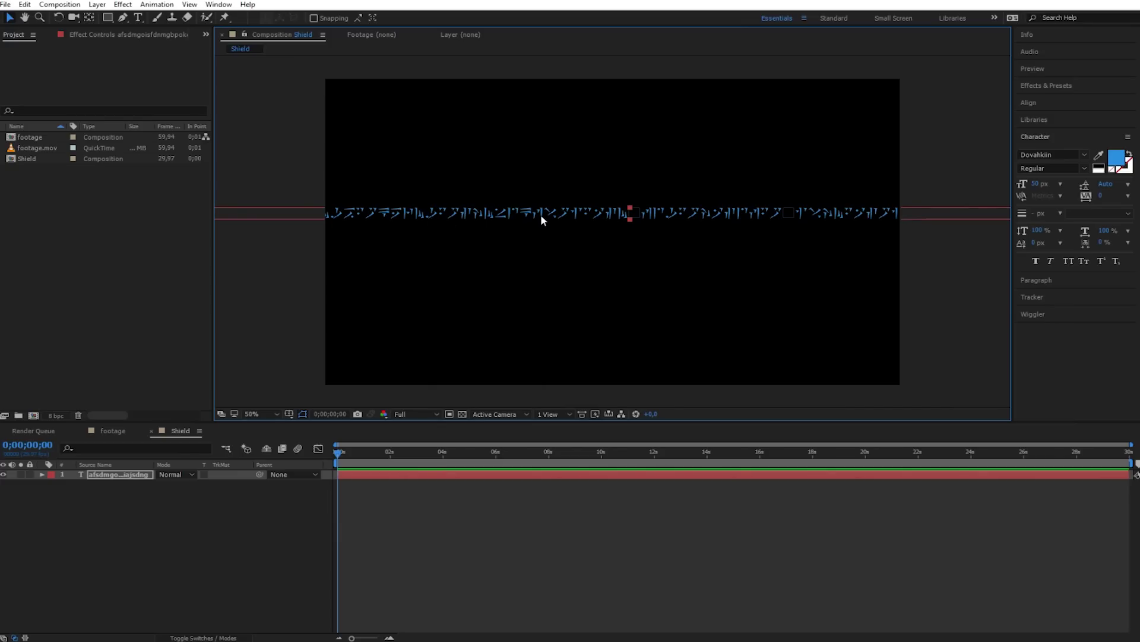
Duplicate the line at 33 px and place smaller copies below and above it.
key("ctrl+d")
left_click_drag(568, 215, 570, 233)
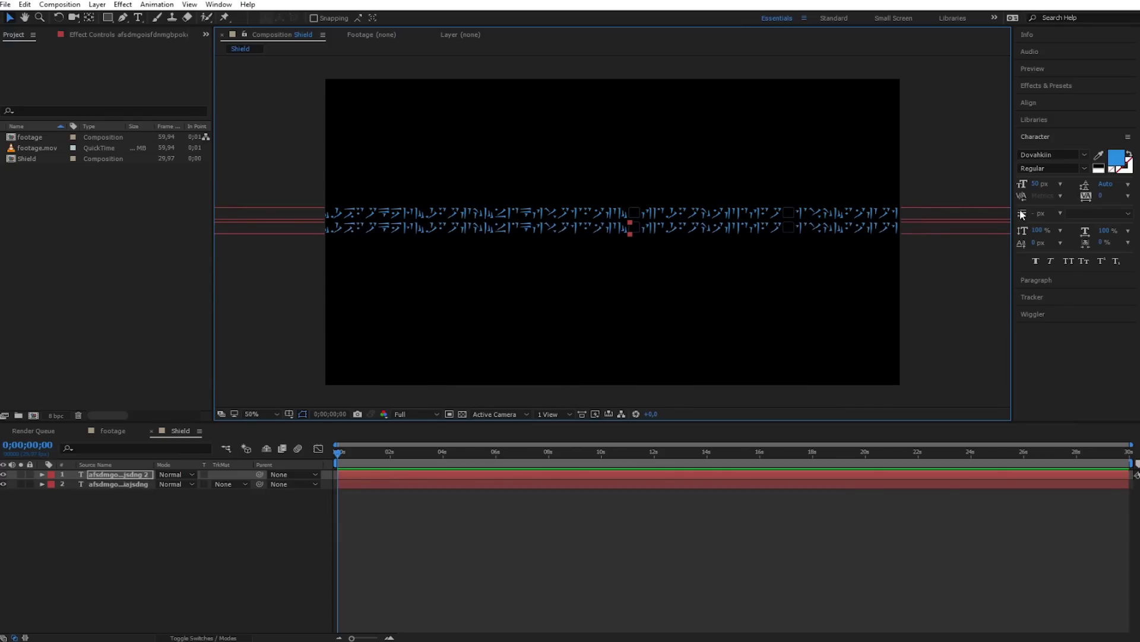
left_click_drag(1034, 188, 947, 209)
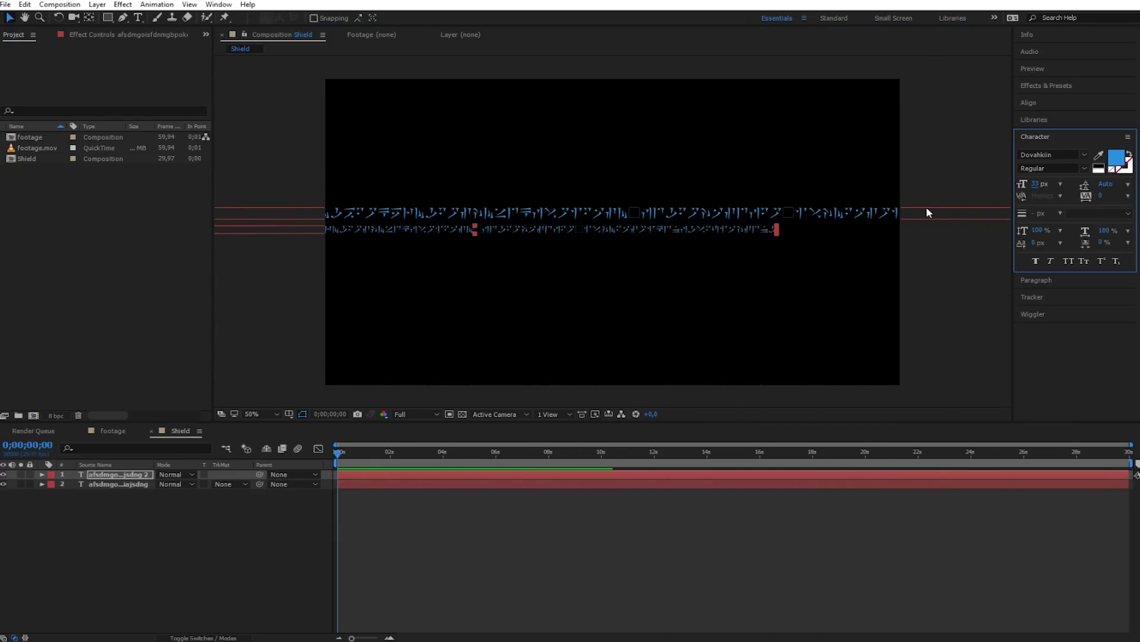
left_click_drag(752, 232, 891, 230)
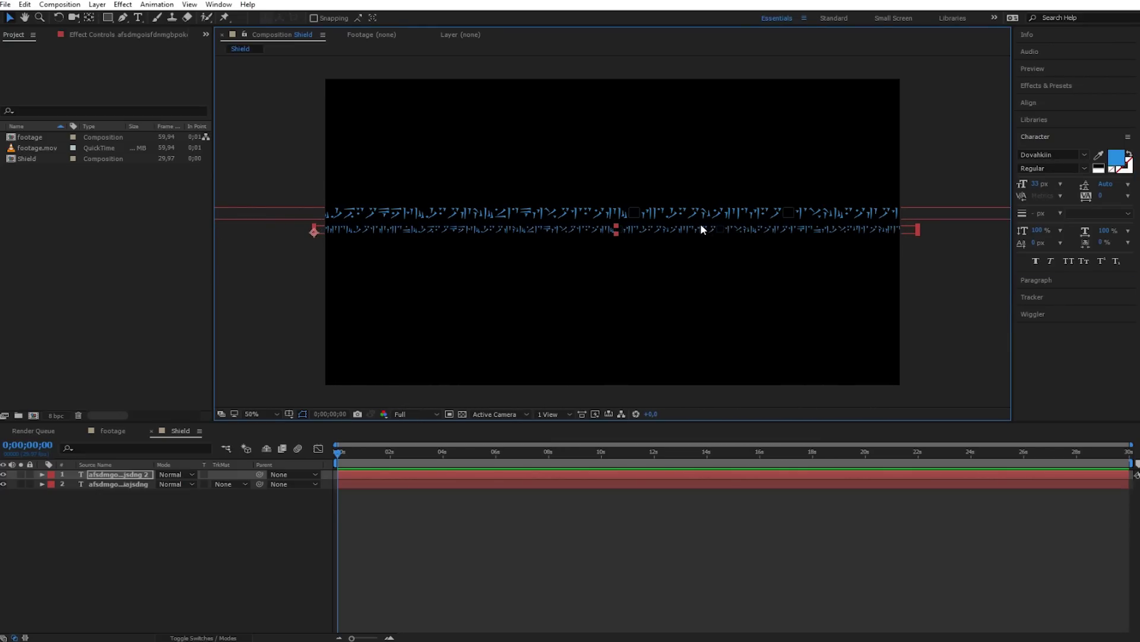
key("ctrl+d")
left_click_drag(469, 229, 485, 251)
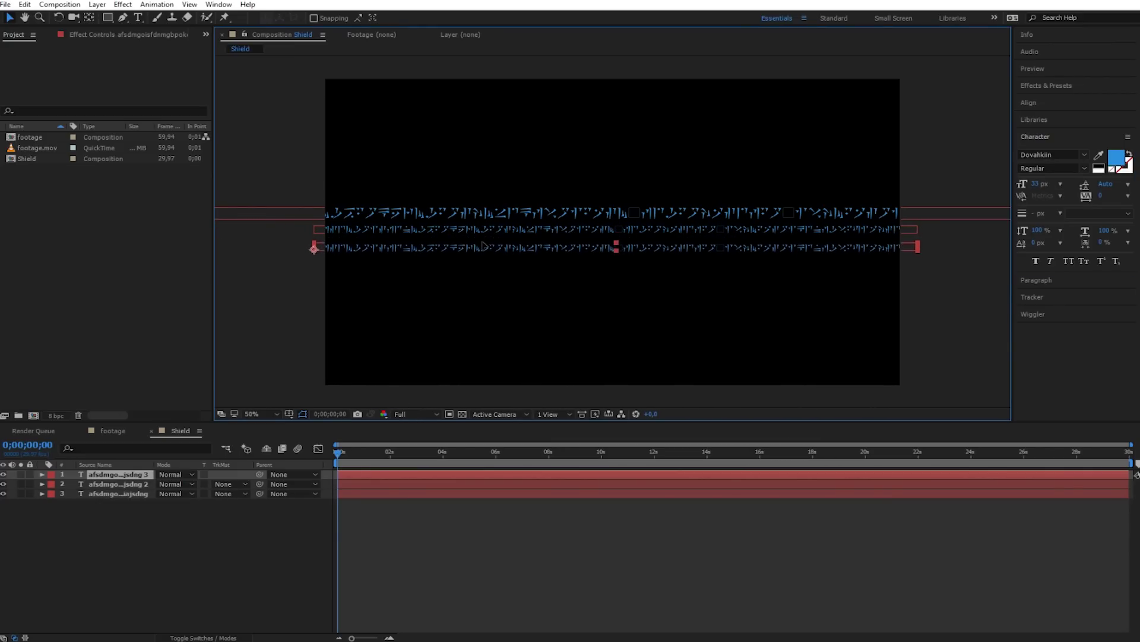
left_click_drag(853, 255, 852, 199)
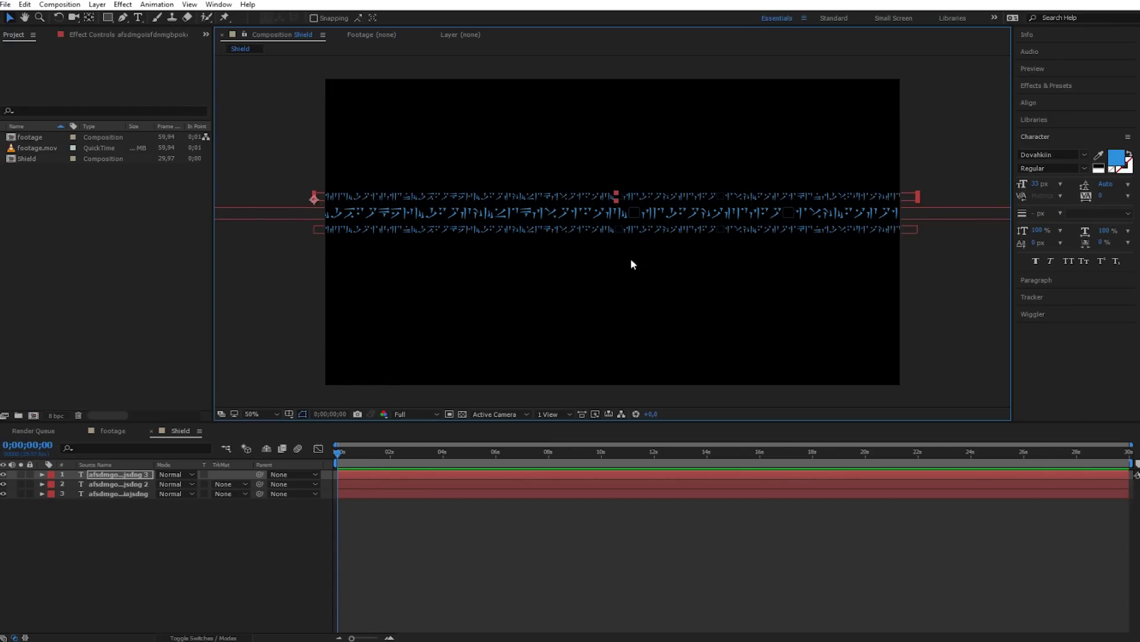
Add a new white (ffffff) solid layer.
left_click(96, 5)
mouse_move(178, 17)
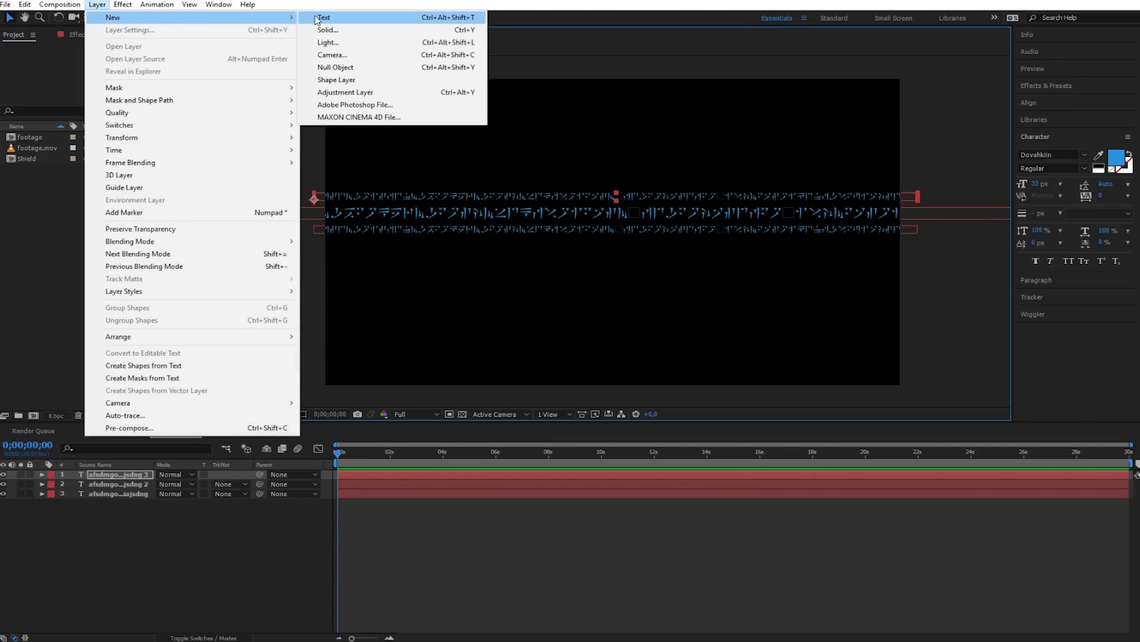
left_click(328, 30)
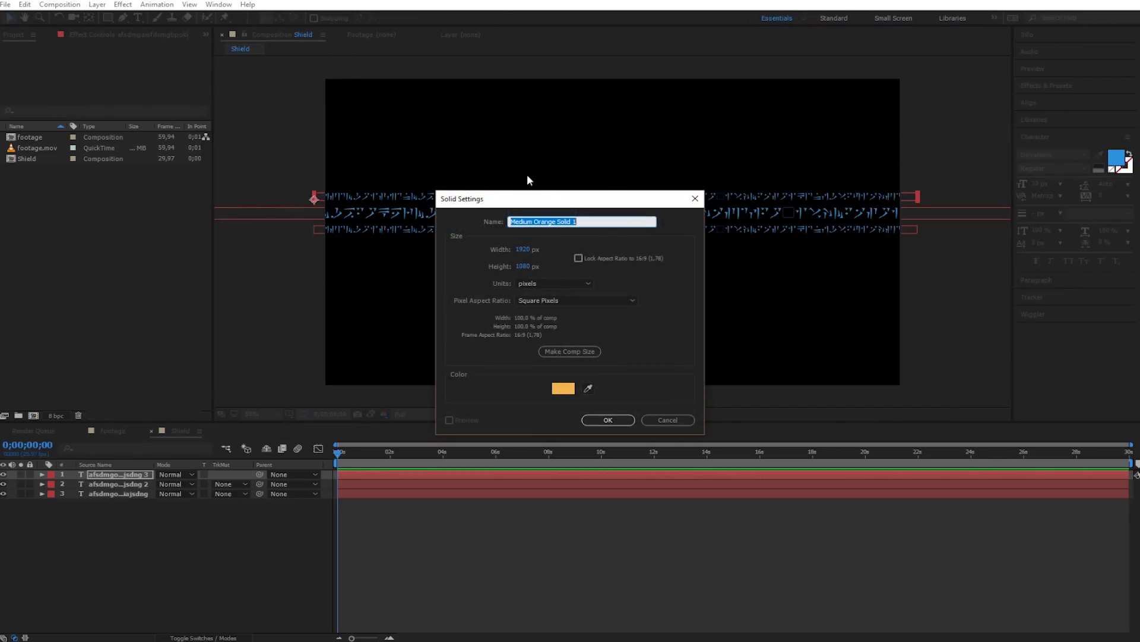
left_click(563, 388)
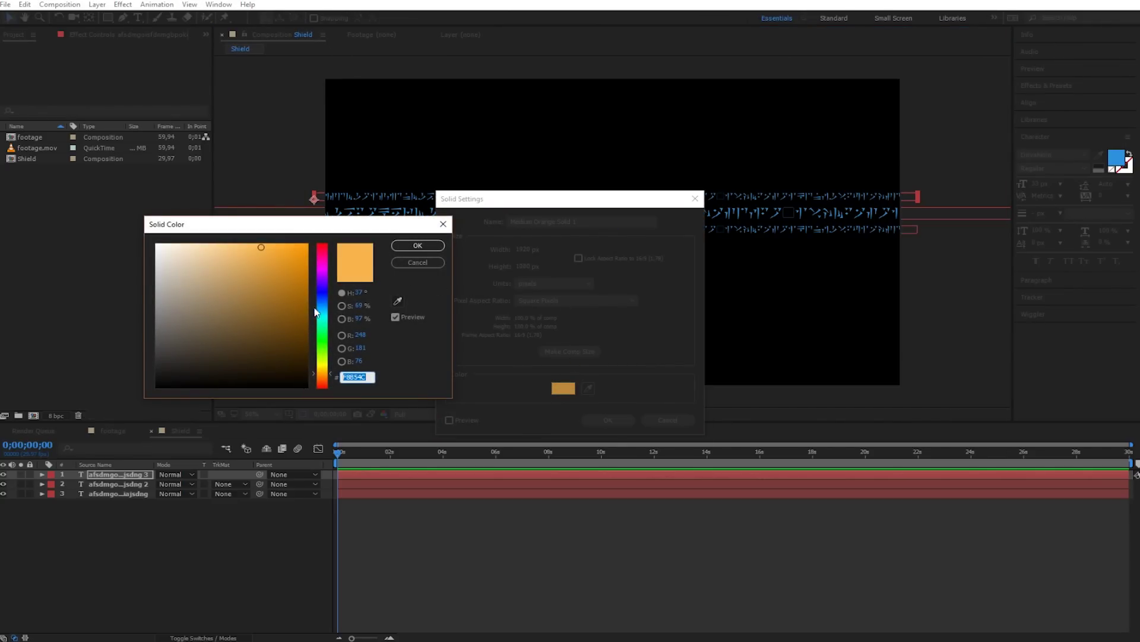
type("ffffff")
left_click(418, 246)
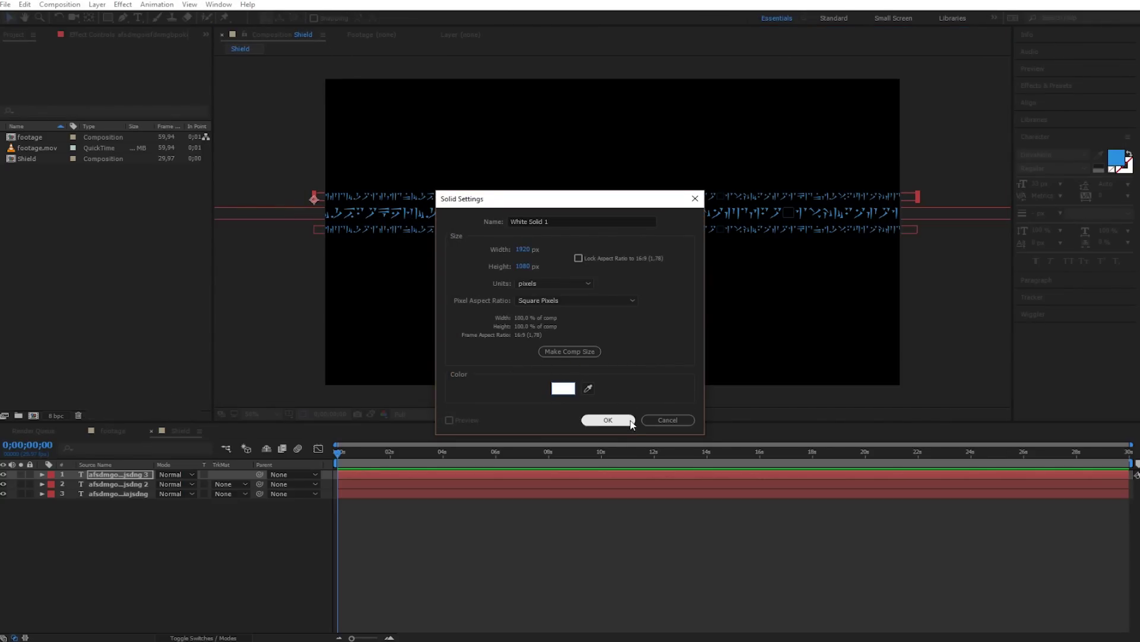
left_click(608, 420)
Squash the solid into a thin strip below the centre text and duplicate it above.
left_click_drag(614, 79, 615, 235)
scroll(615, 233, "up", 4)
scroll(612, 233, "down", 2)
scroll(609, 233, "up", 1)
scroll(604, 231, "up", 1)
left_click_drag(604, 232, 604, 159)
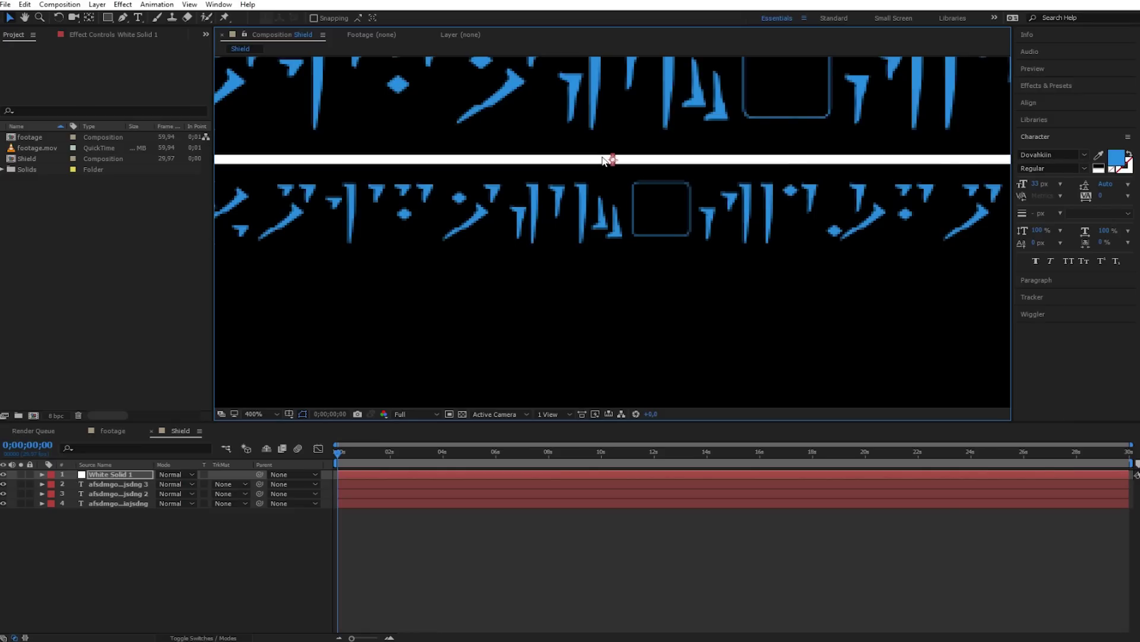
left_click_drag(604, 159, 569, 270)
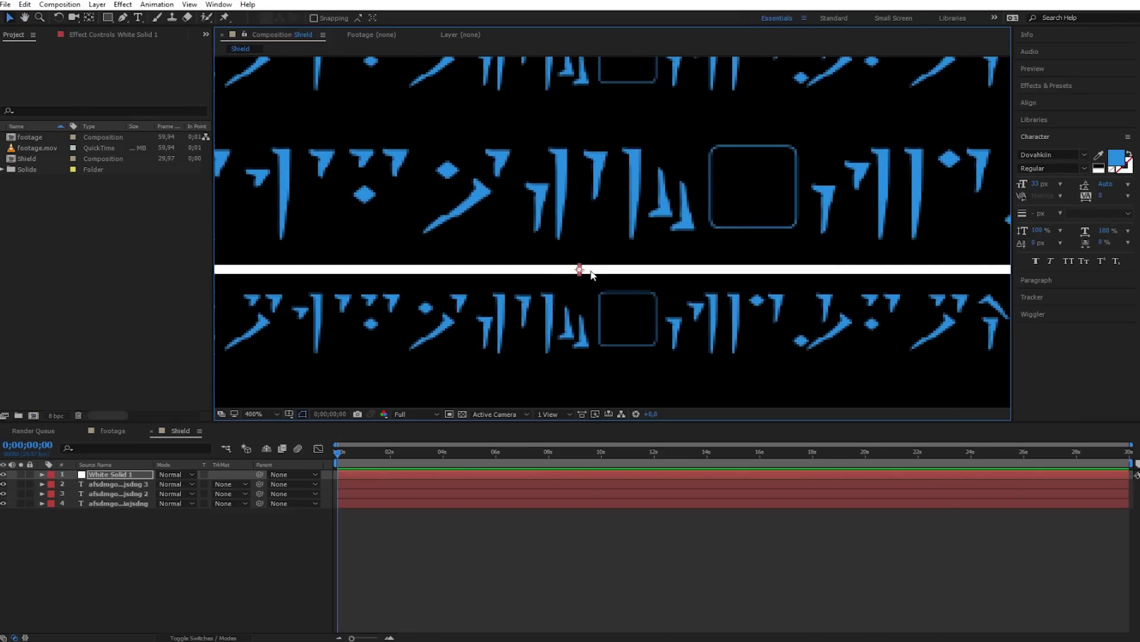
key("ctrl+d")
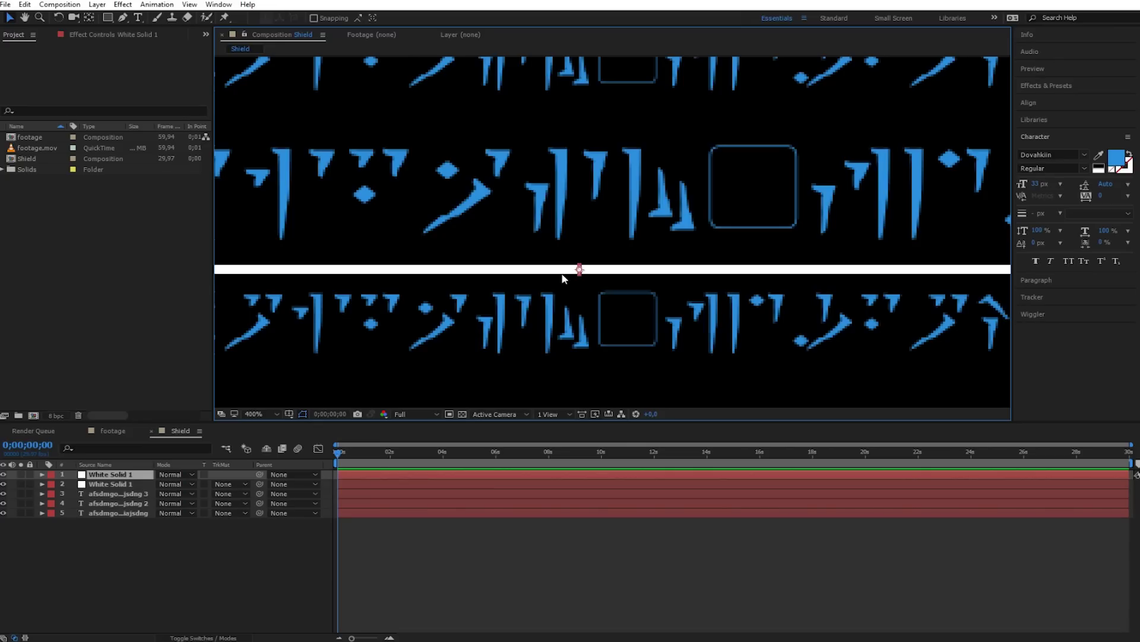
left_click_drag(560, 273, 561, 123)
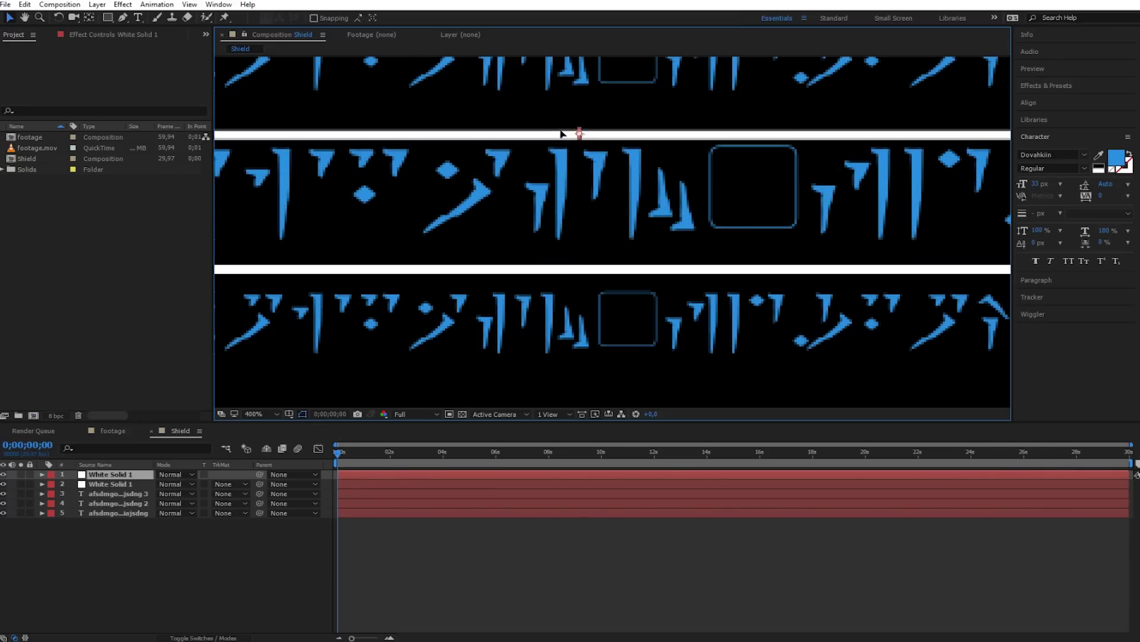
key("shift+slash")
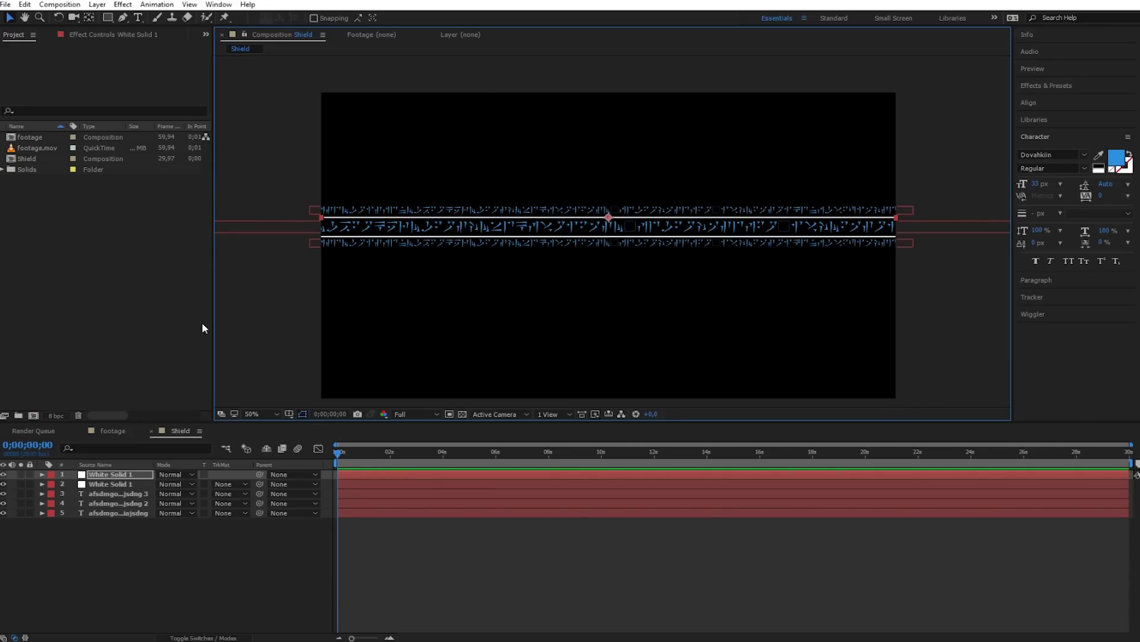
Precompose all five text and solid layers into a composition named aro.
left_click(456, 284)
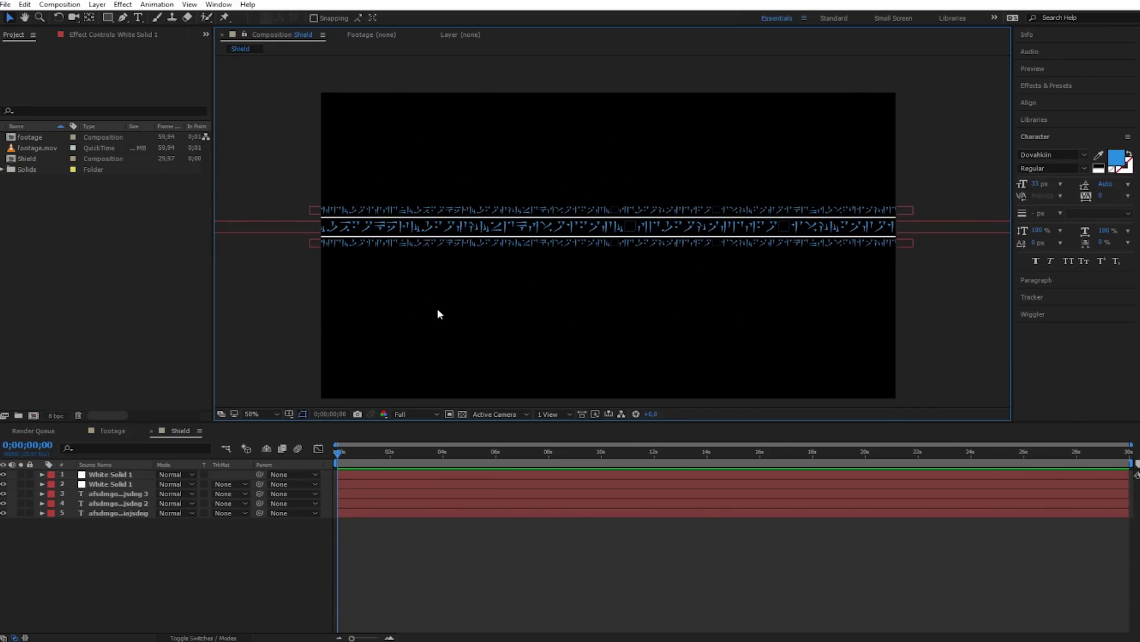
left_click_drag(168, 547, 129, 458)
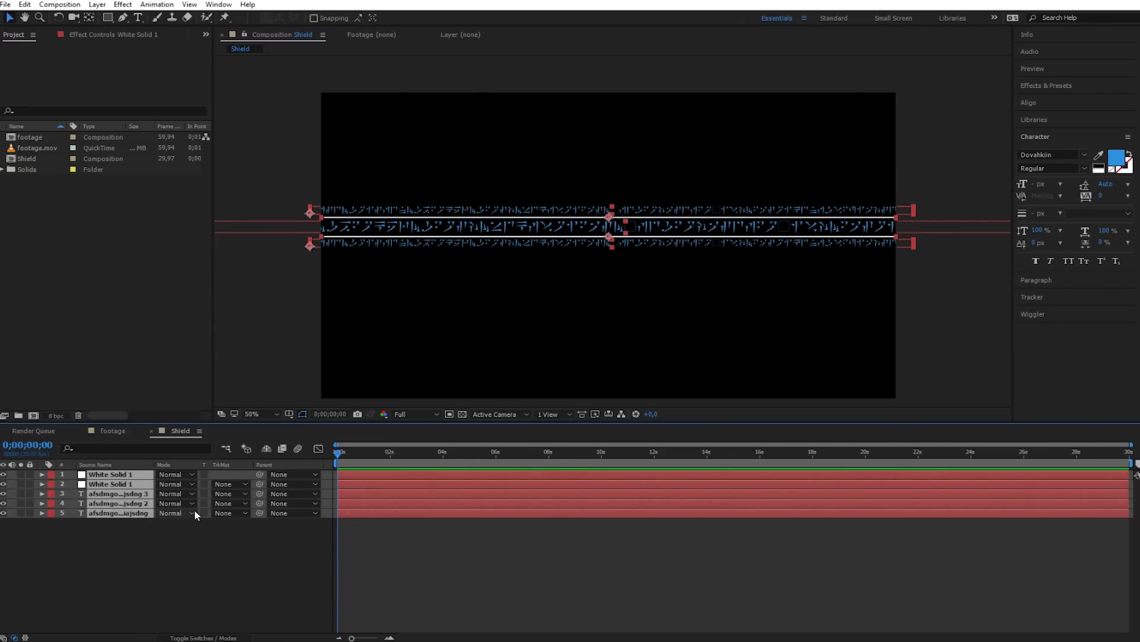
key("ctrl+shift+c")
type("aro")
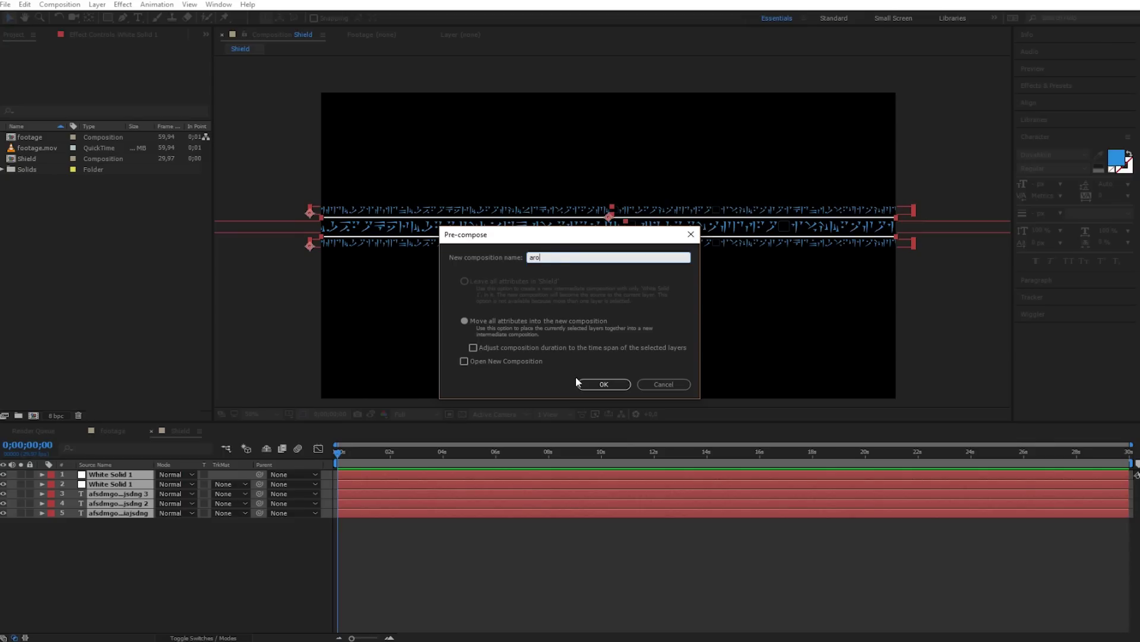
left_click(599, 384)
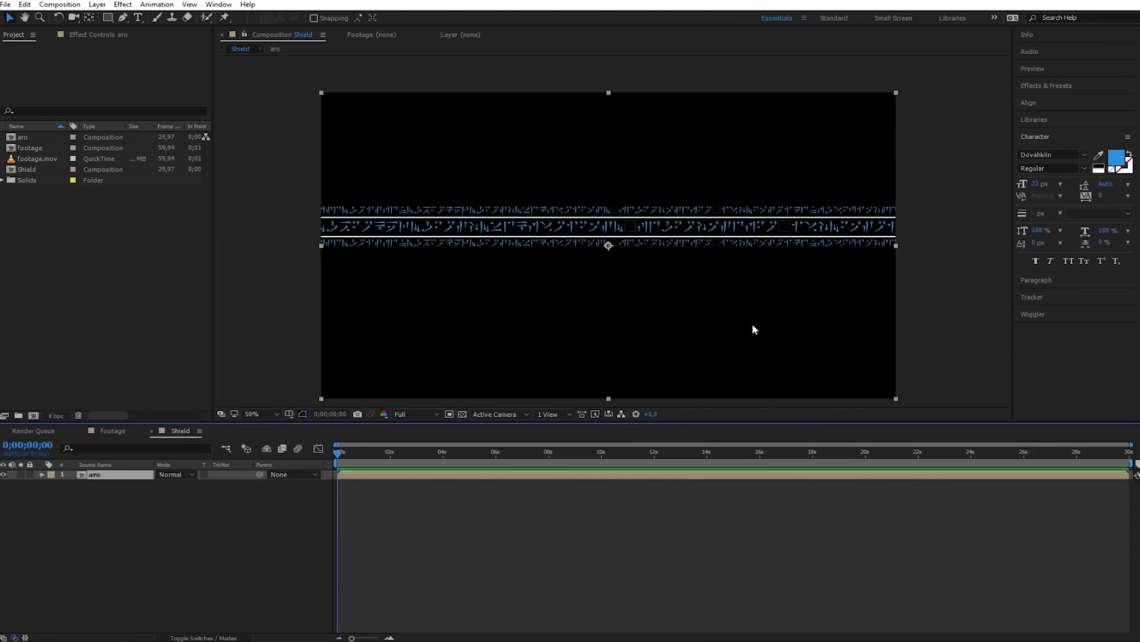
Apply Polar Coordinates to aro at 100% interpolation, Rect to Polar, and scale the ring up.
left_click(1042, 87)
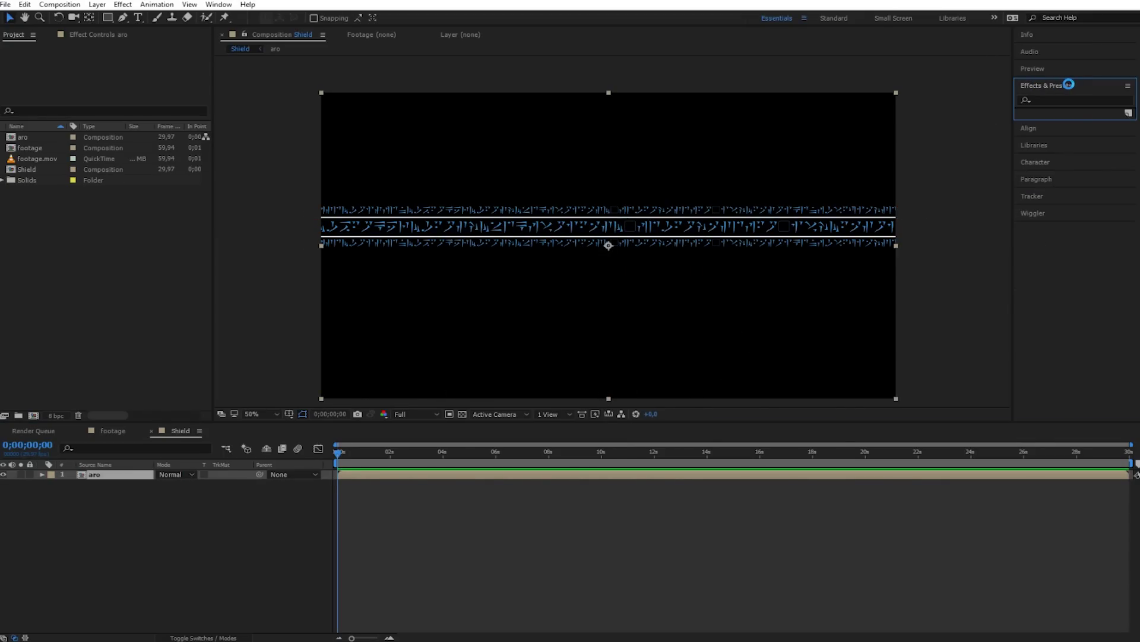
left_click(1066, 99)
type("pola")
left_click_drag(1081, 123, 580, 231)
left_click_drag(122, 68, 332, 66)
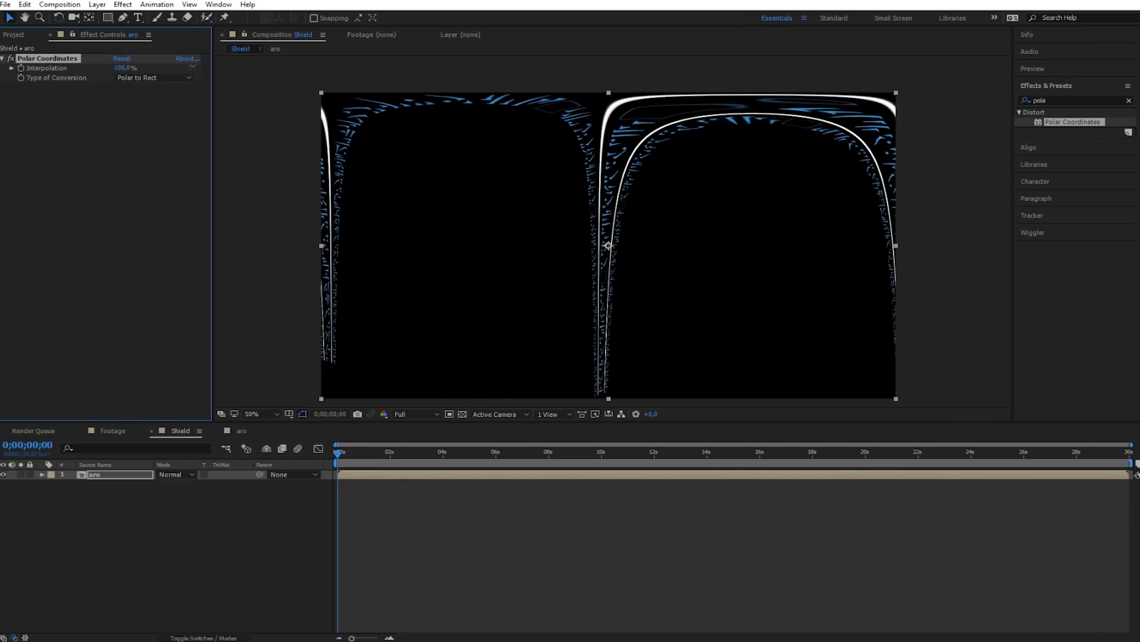
left_click(124, 78)
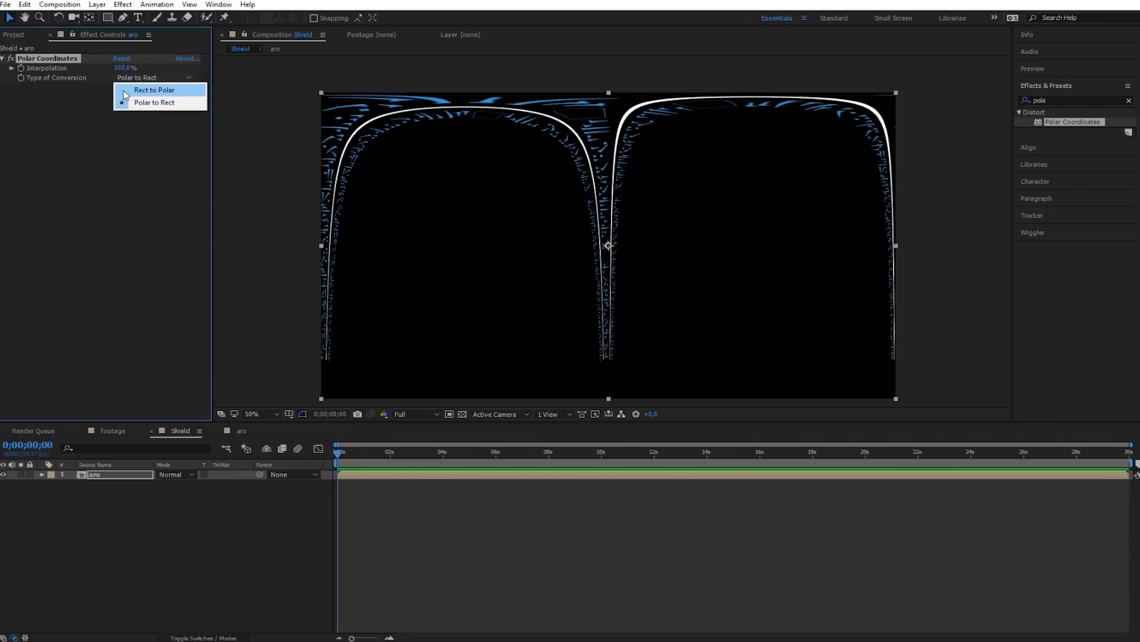
left_click(175, 91)
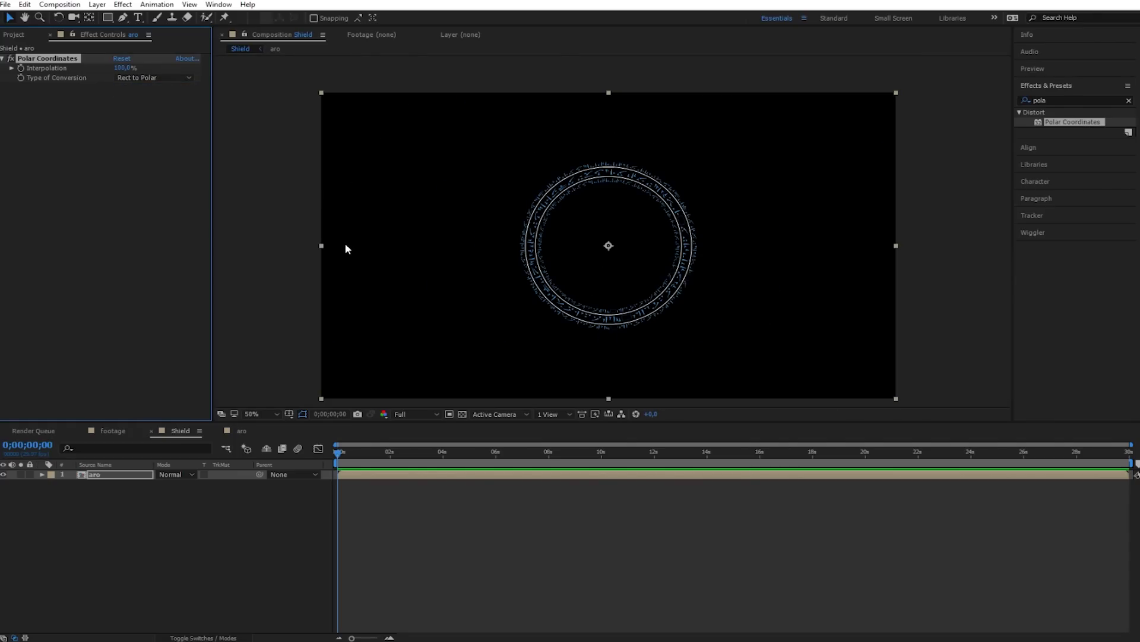
left_click_drag(321, 249, 140, 277)
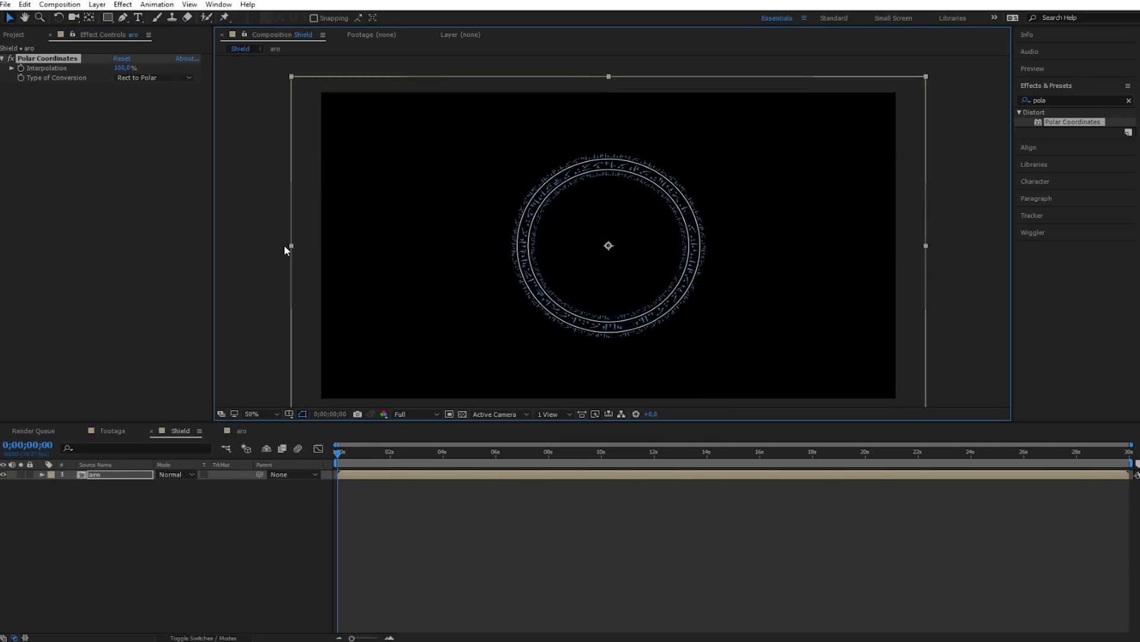
Create a comp-sized 12-point star with inner radius pushed out to 470.
left_click_drag(108, 17, 151, 68)
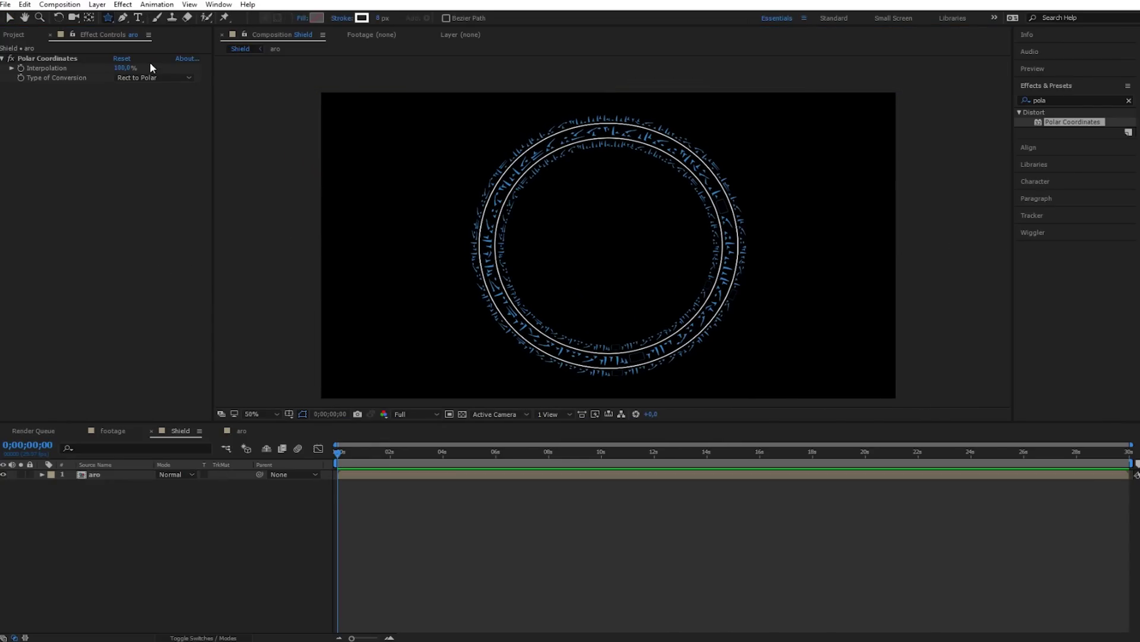
double_click(109, 18)
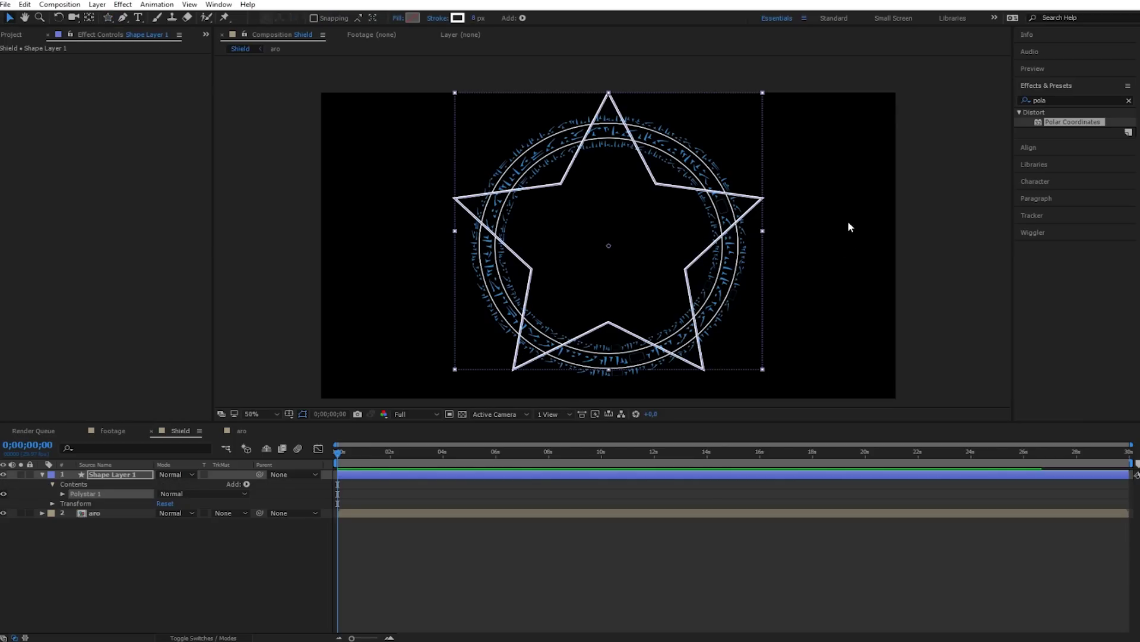
left_click(63, 494)
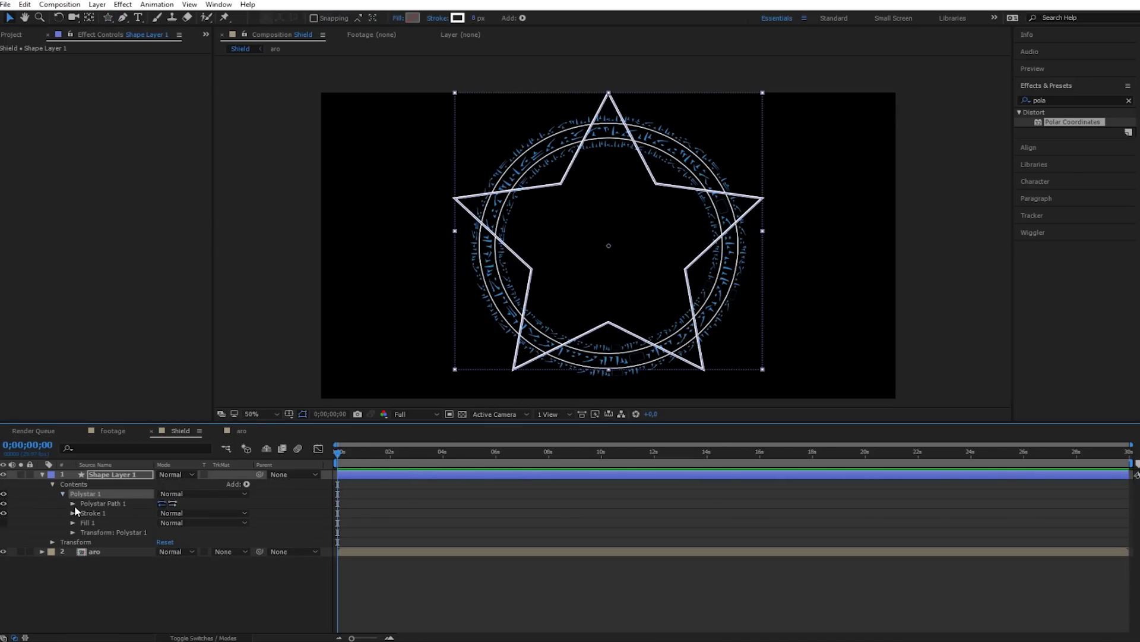
left_click(73, 503)
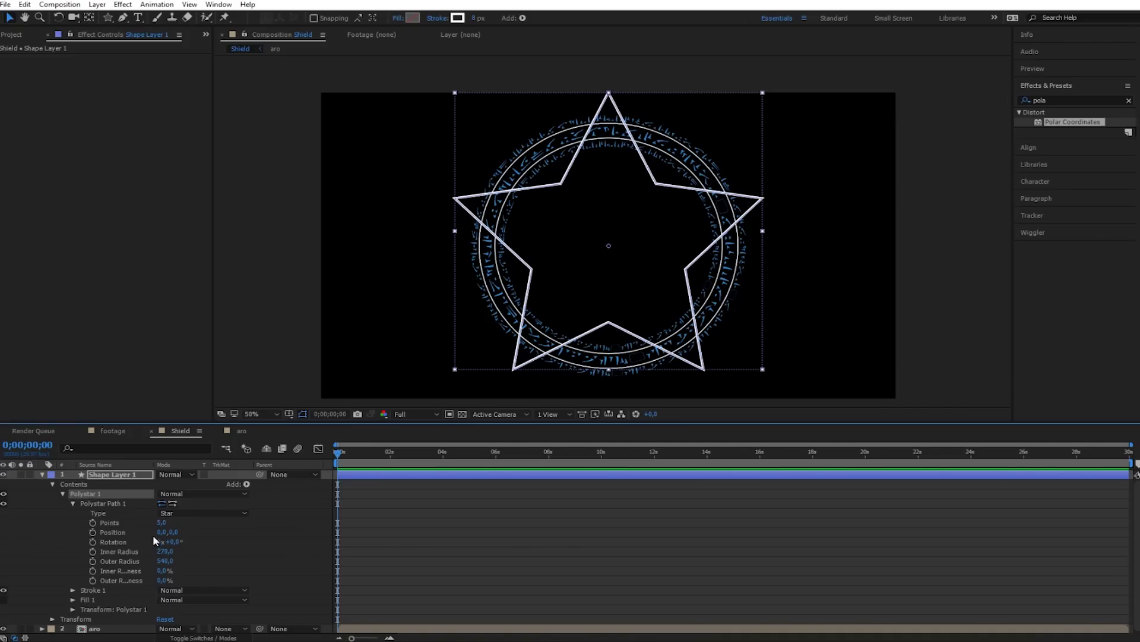
left_click_drag(162, 525, 164, 524)
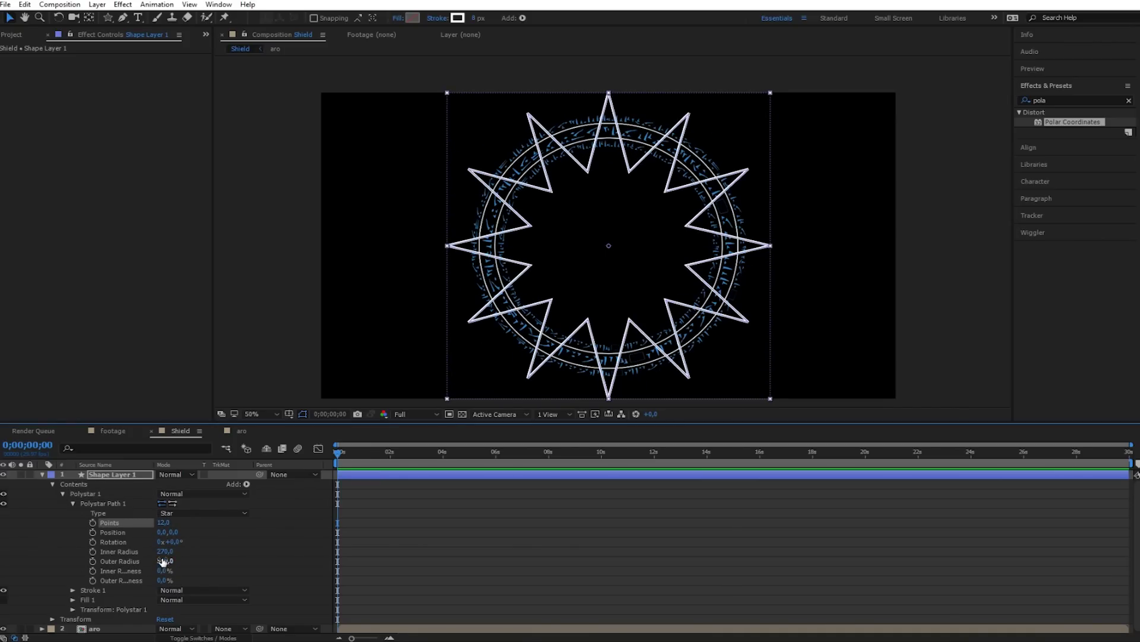
left_click_drag(164, 551, 279, 549)
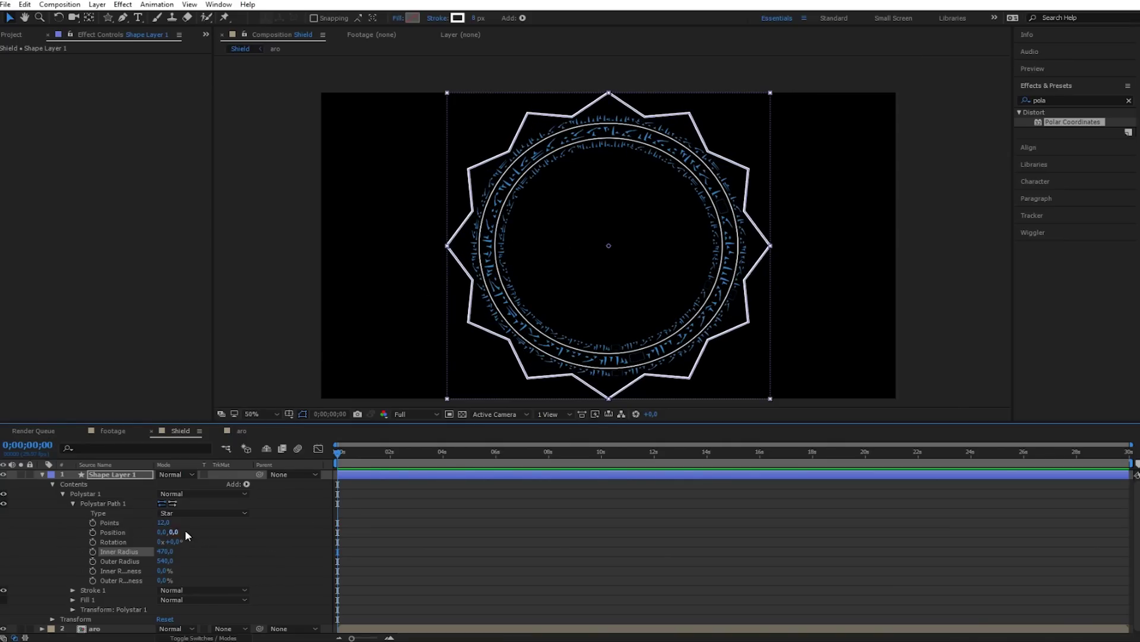
Give the star no stroke and a solid colour fill.
left_click(437, 537)
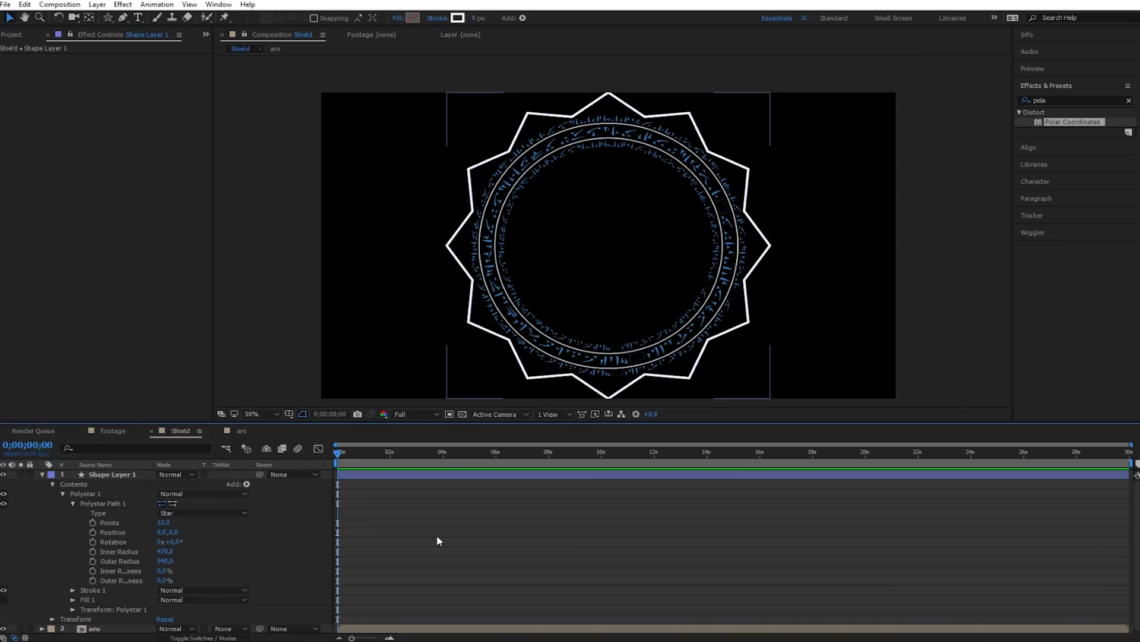
left_click(114, 475)
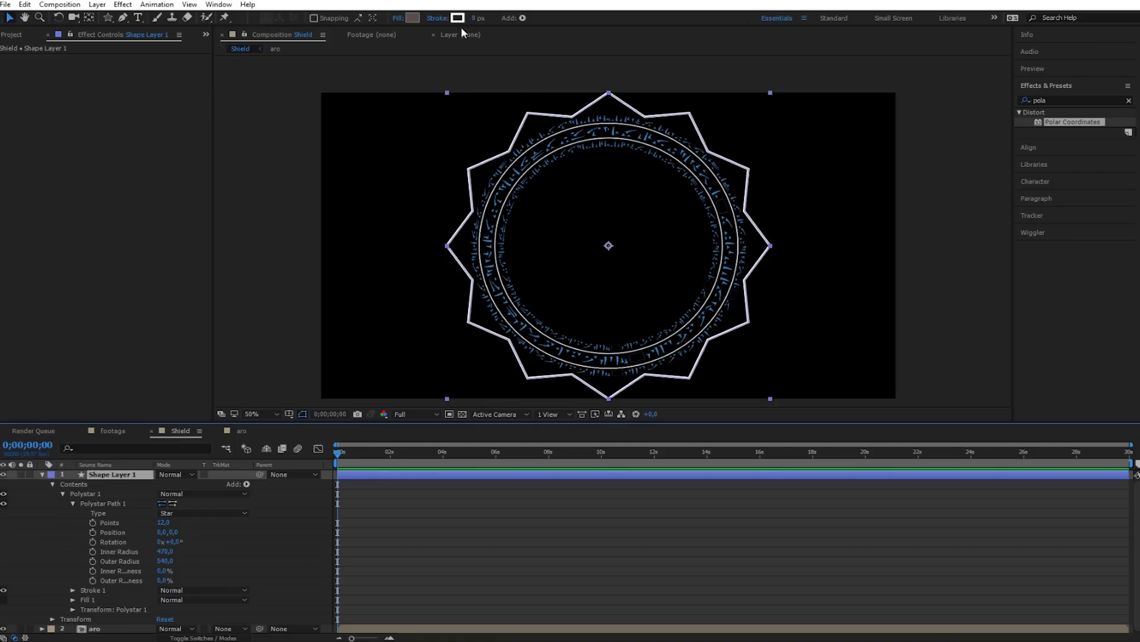
left_click(439, 18)
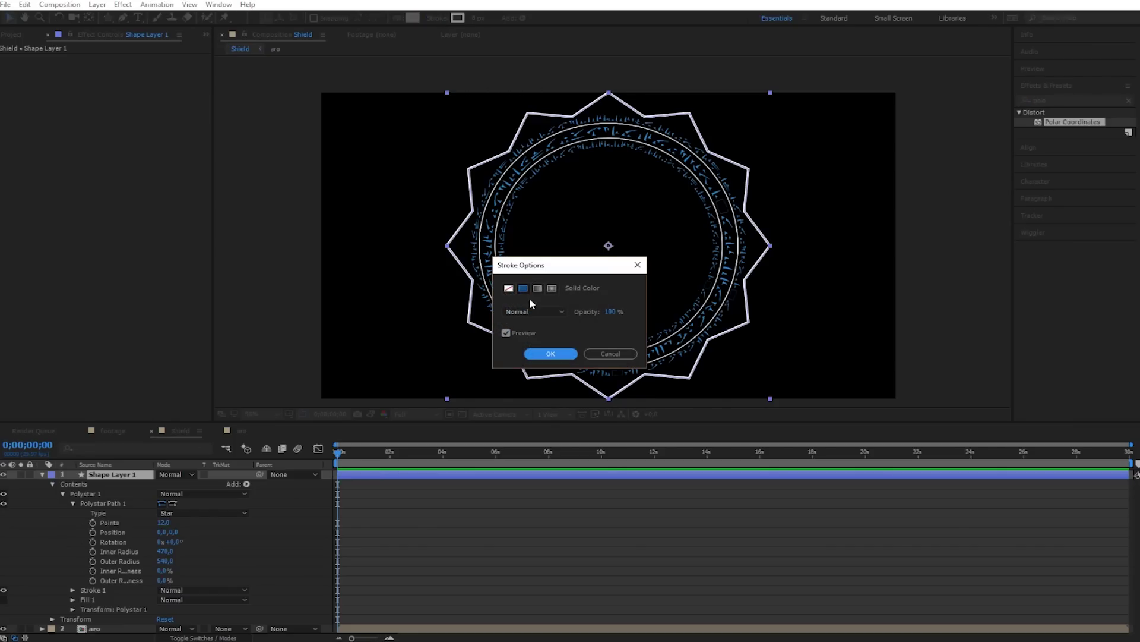
left_click(509, 288)
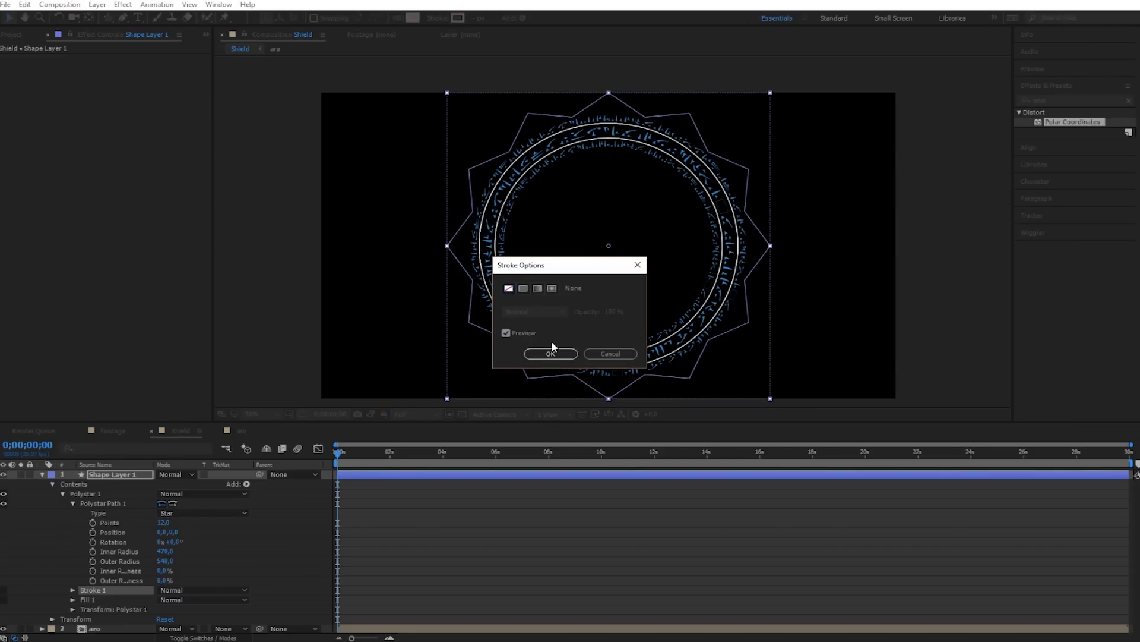
left_click(550, 354)
left_click(398, 18)
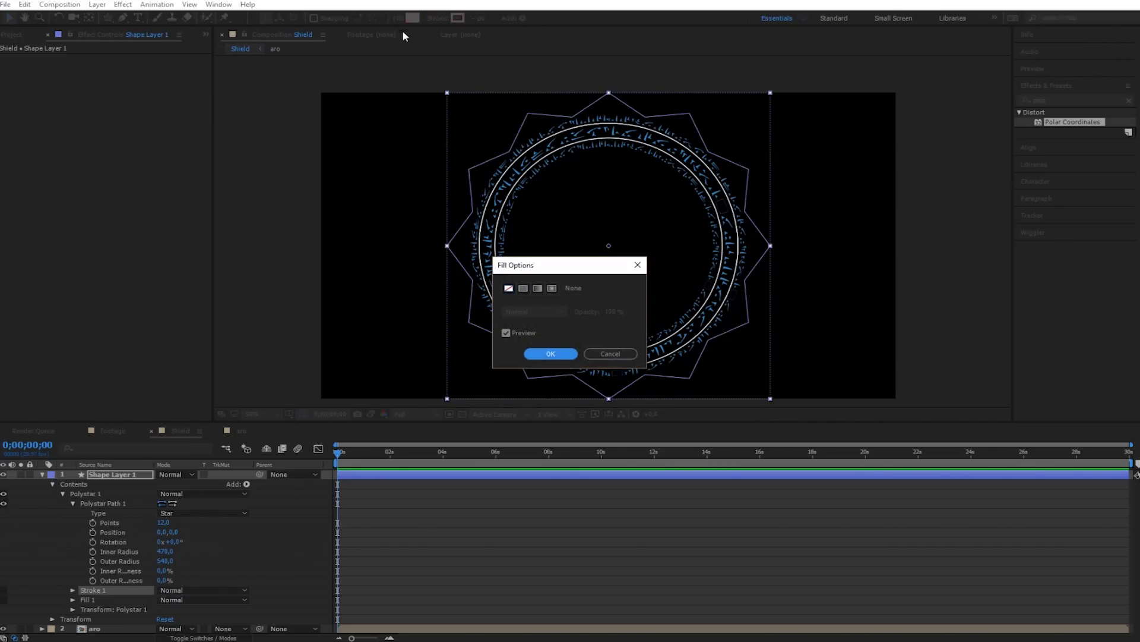
left_click(523, 288)
left_click(550, 354)
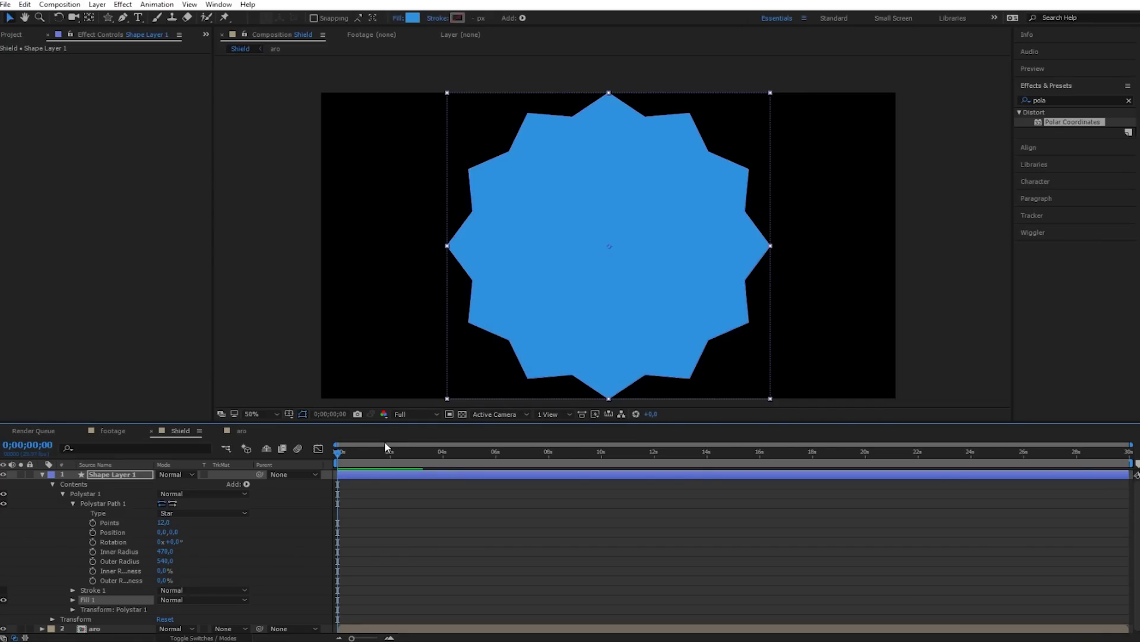
left_click(48, 477)
left_click(41, 474)
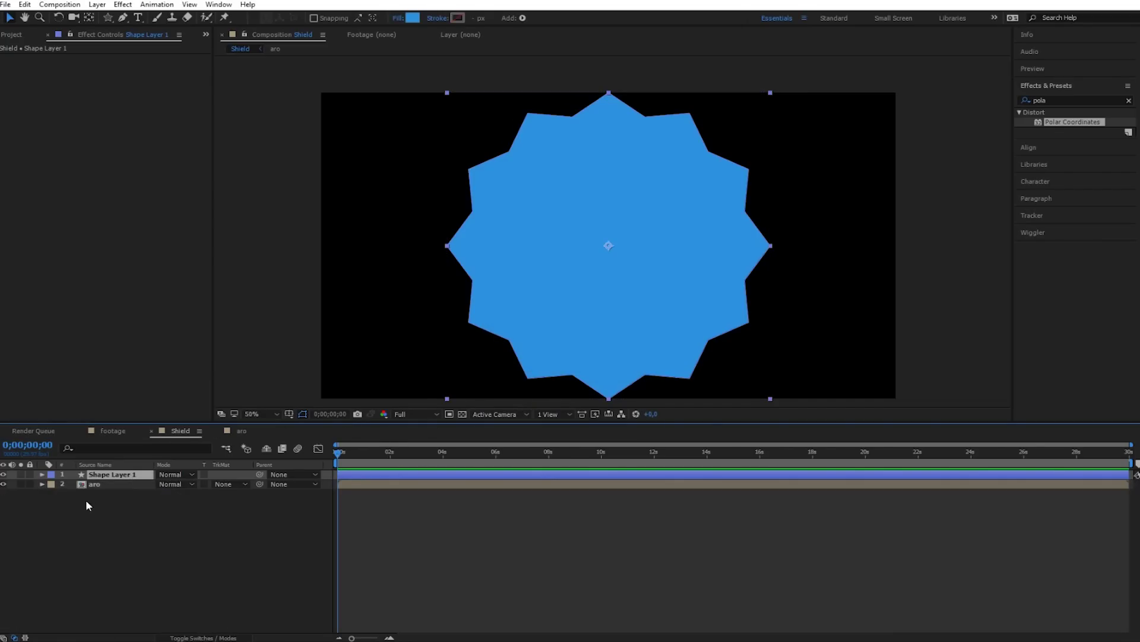
left_click(123, 511)
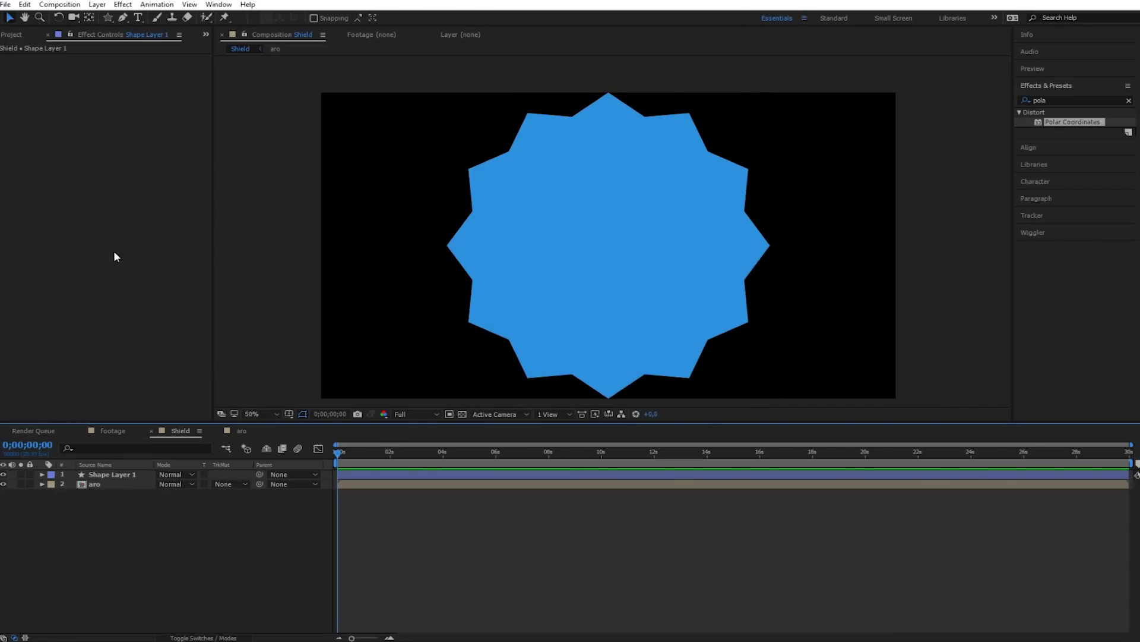
Draw a polygon over the star and shrink it toward the centre.
left_click(90, 474)
left_click(144, 530)
mouse_move(108, 18)
left_mouse_down()
mouse_move(149, 22)
mouse_move(171, 55)
left_mouse_up()
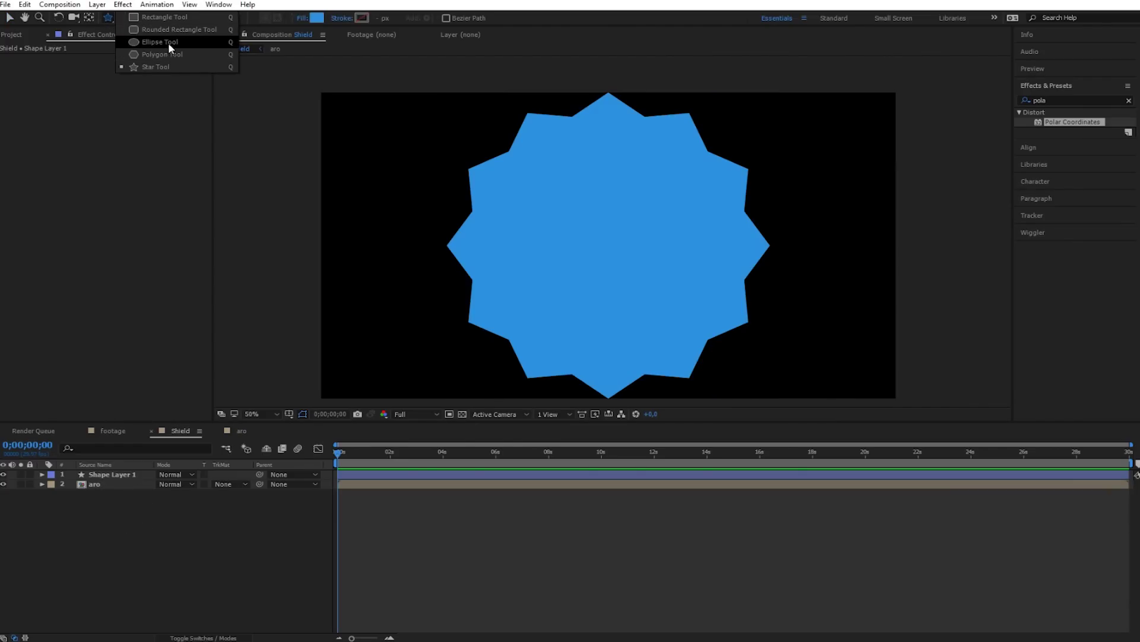
left_click_drag(171, 54, 171, 54)
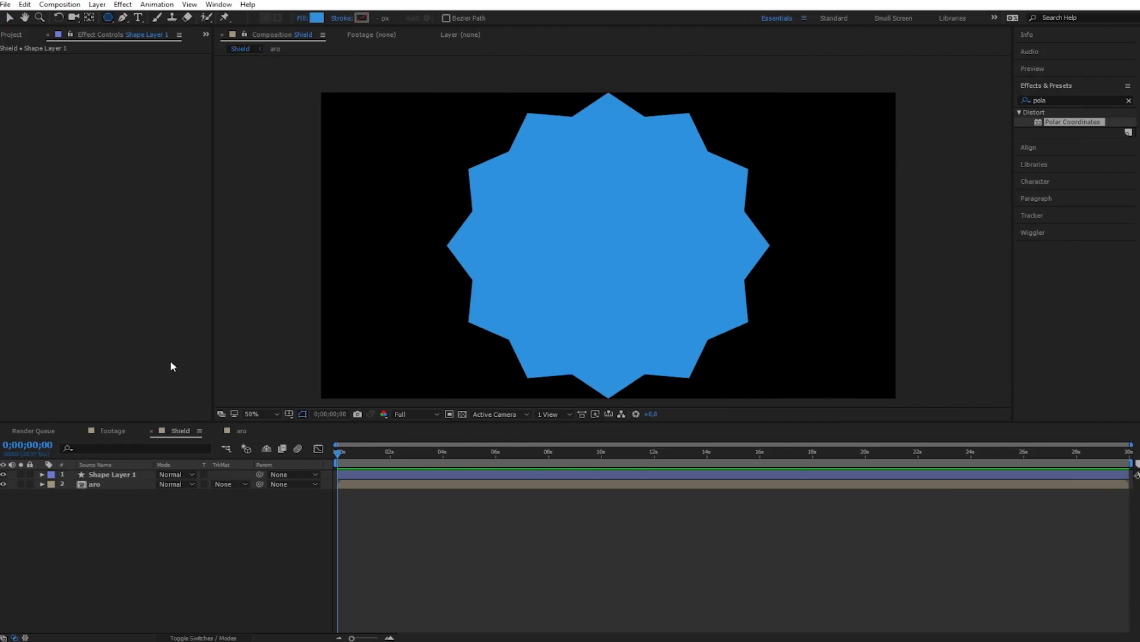
left_click_drag(609, 245, 609, 92)
key("v")
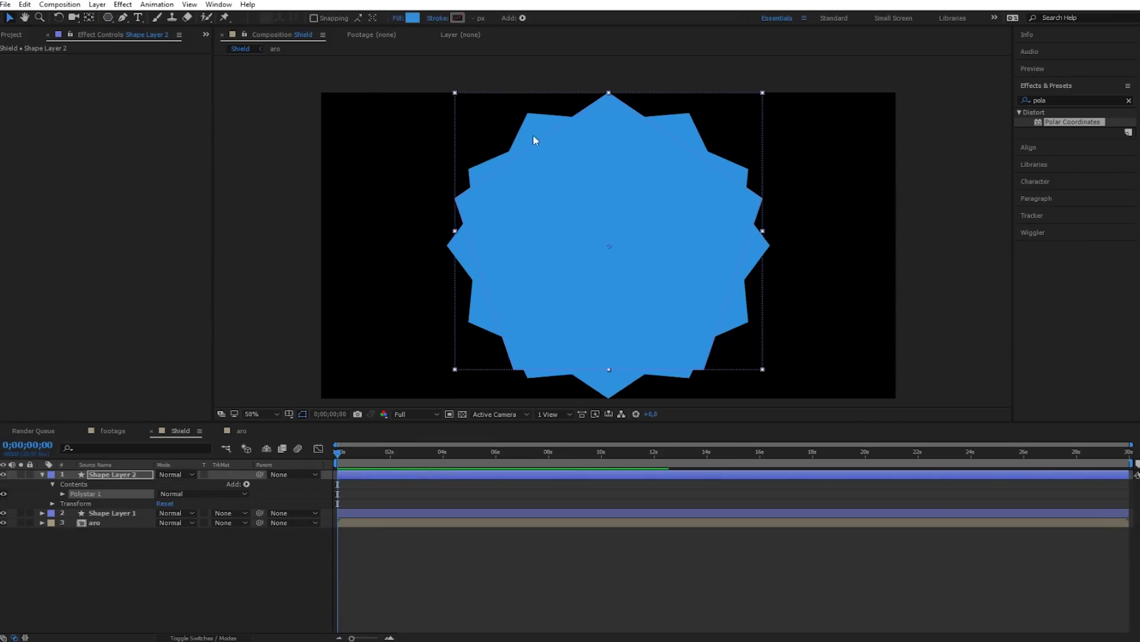
left_click_drag(456, 94, 518, 155)
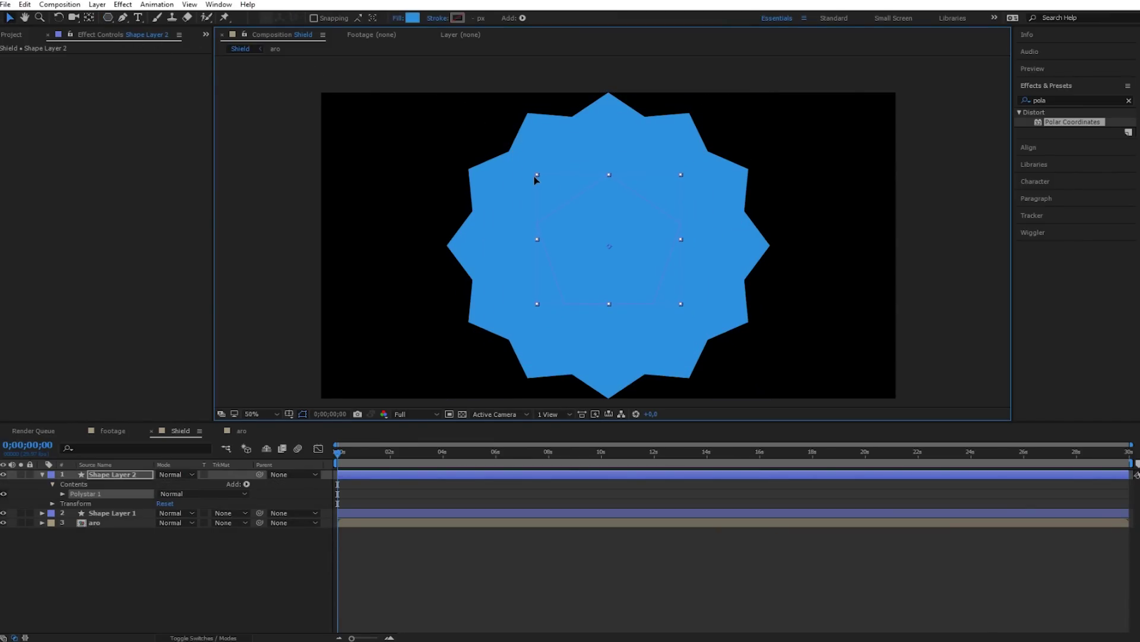
left_click_drag(534, 174, 542, 180)
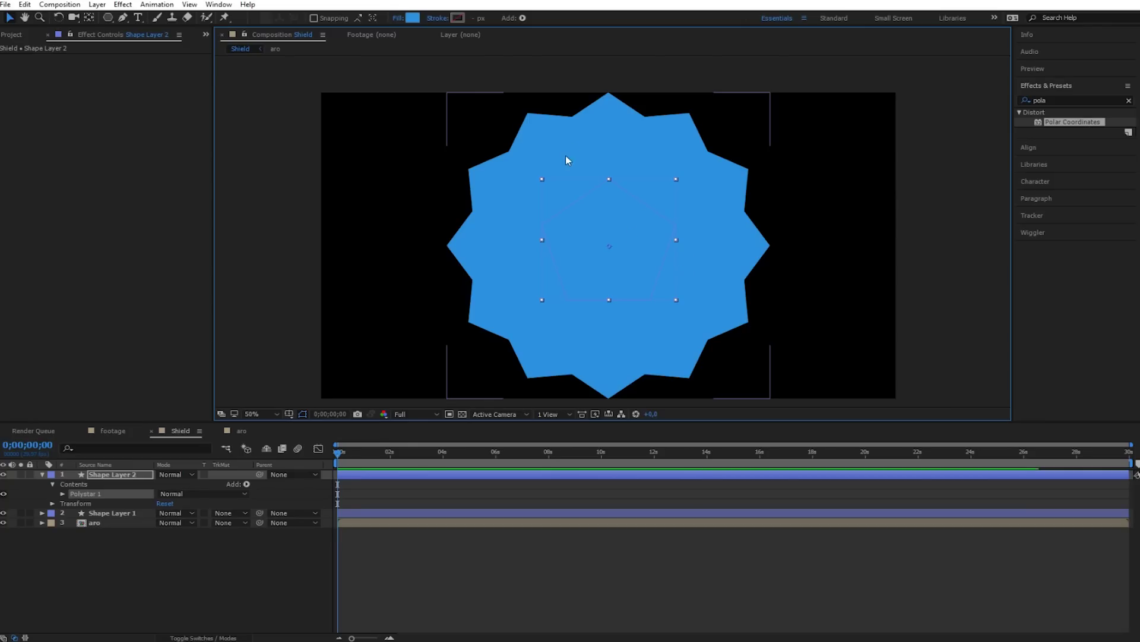
Set the pentagon's fill colour to orange.
left_click(412, 18)
type("0090FF")
left_click_drag(269, 314, 336, 404)
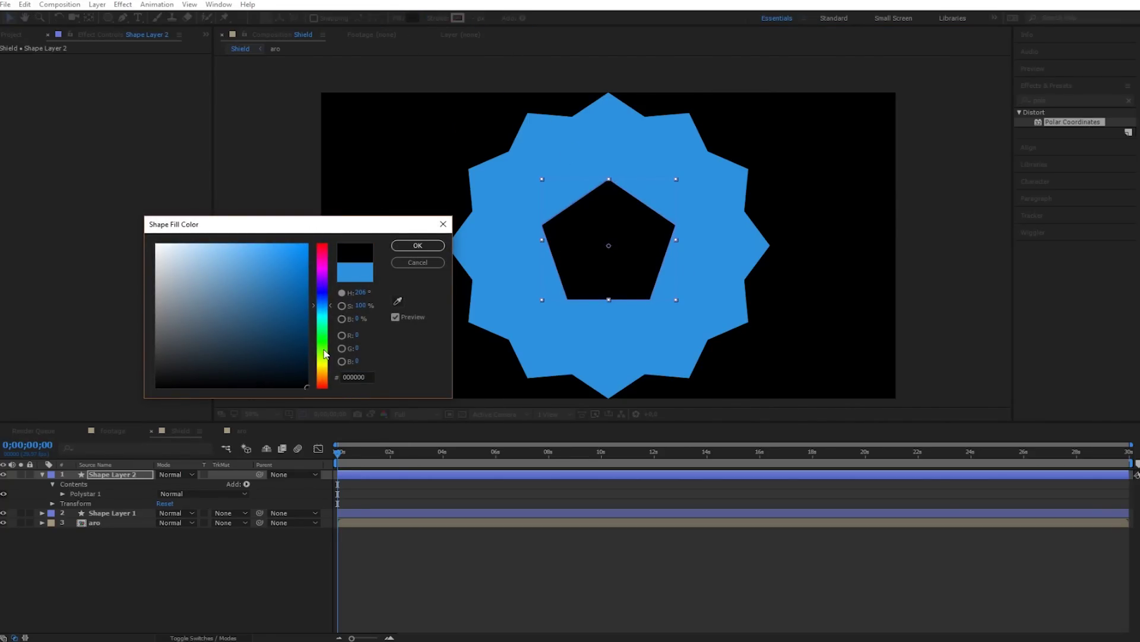
left_click_drag(325, 354, 325, 373)
left_click(301, 273)
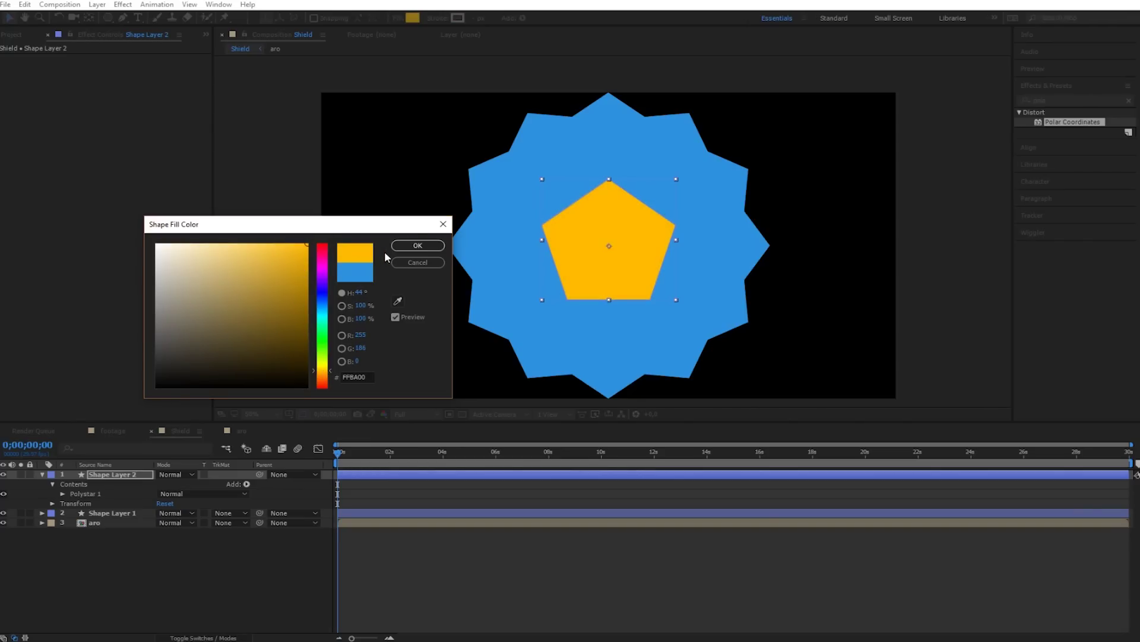
left_click(417, 246)
Duplicate the orange pentagon twice, rotating each copy to fill the gaps.
left_click(131, 478)
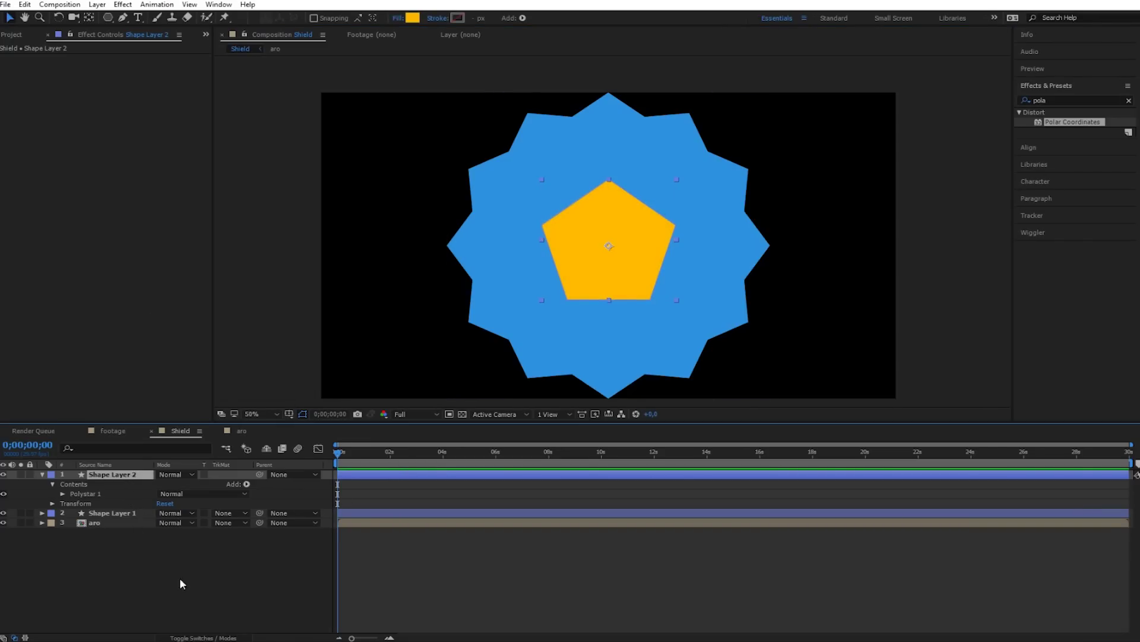
key("Return")
key("ctrl+d")
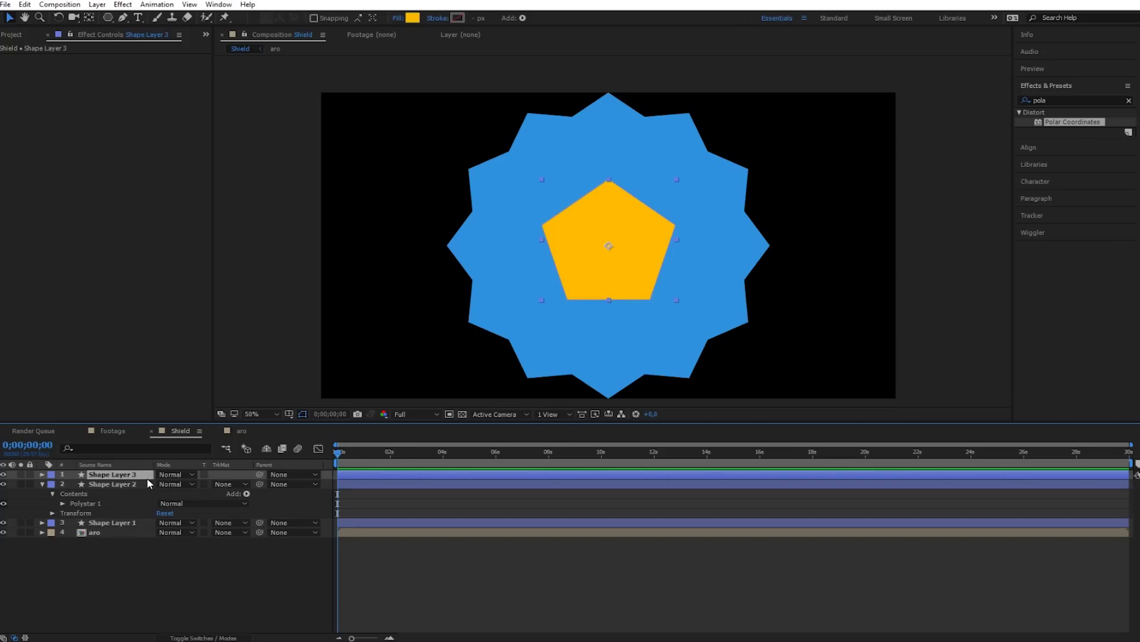
key("w")
left_click_drag(634, 229, 623, 217)
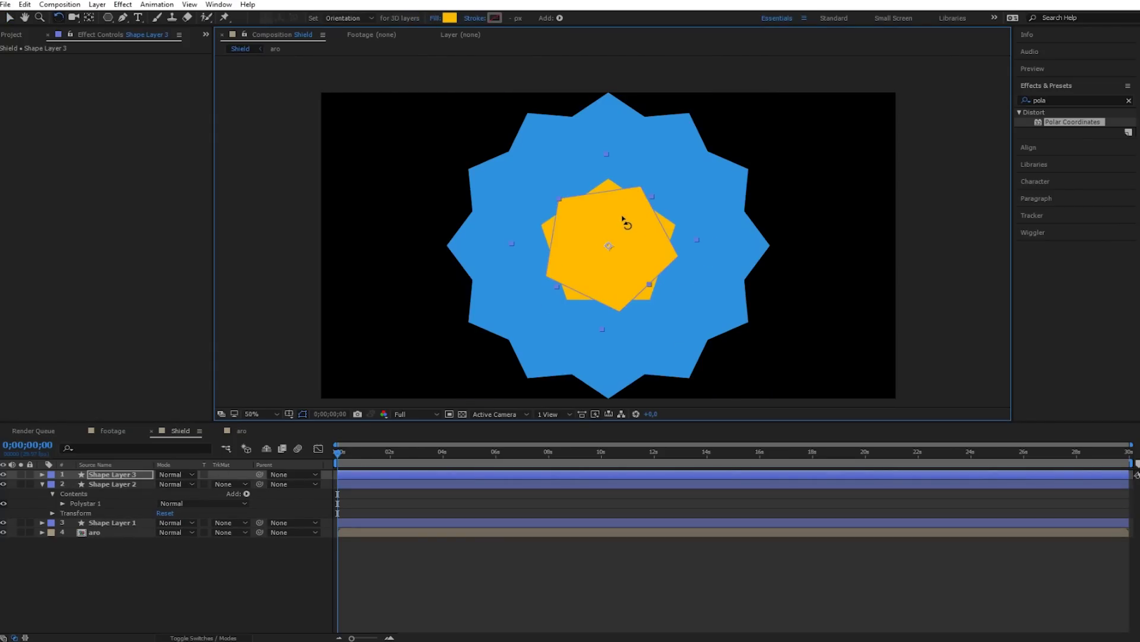
key("ctrl+d")
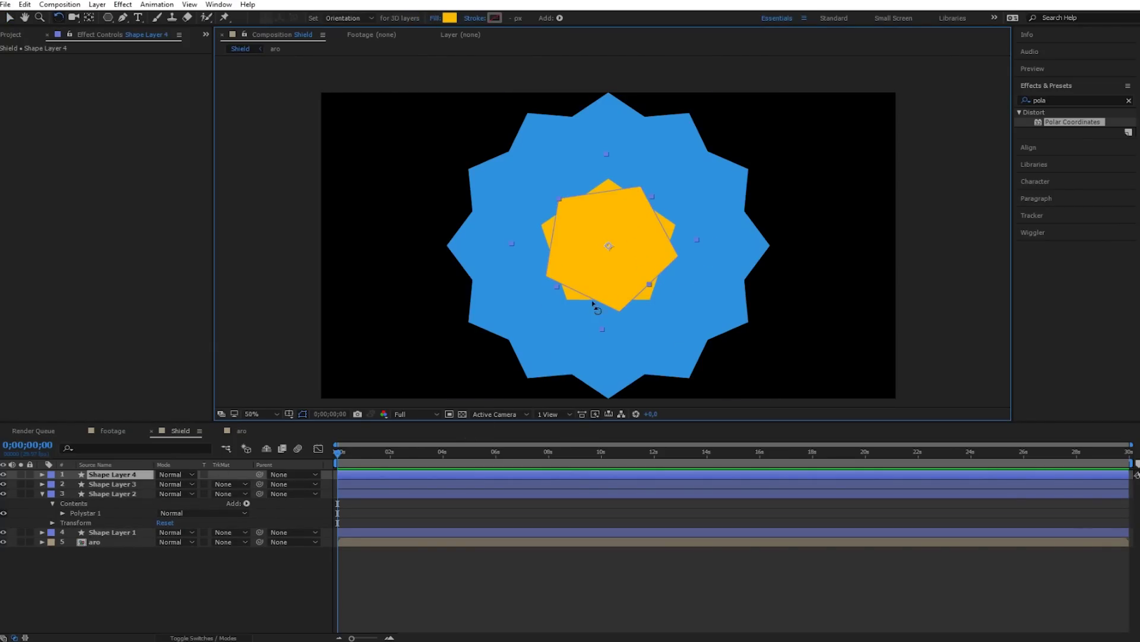
left_click_drag(618, 241, 610, 227)
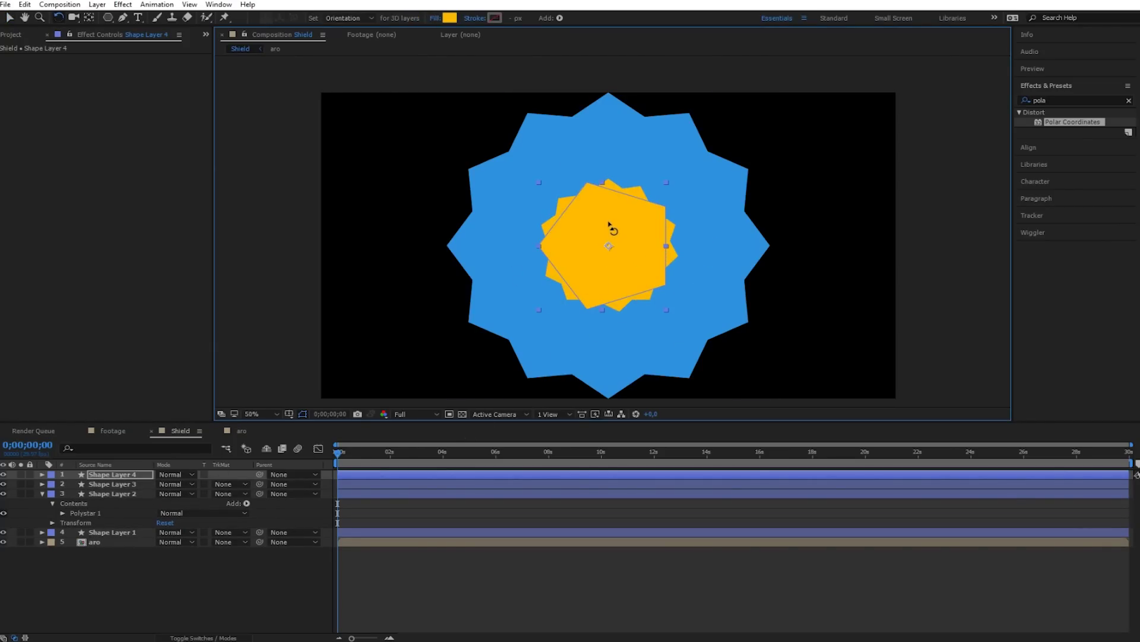
Collapse the shape layer's properties and move the aro layer to the top.
left_click(178, 585)
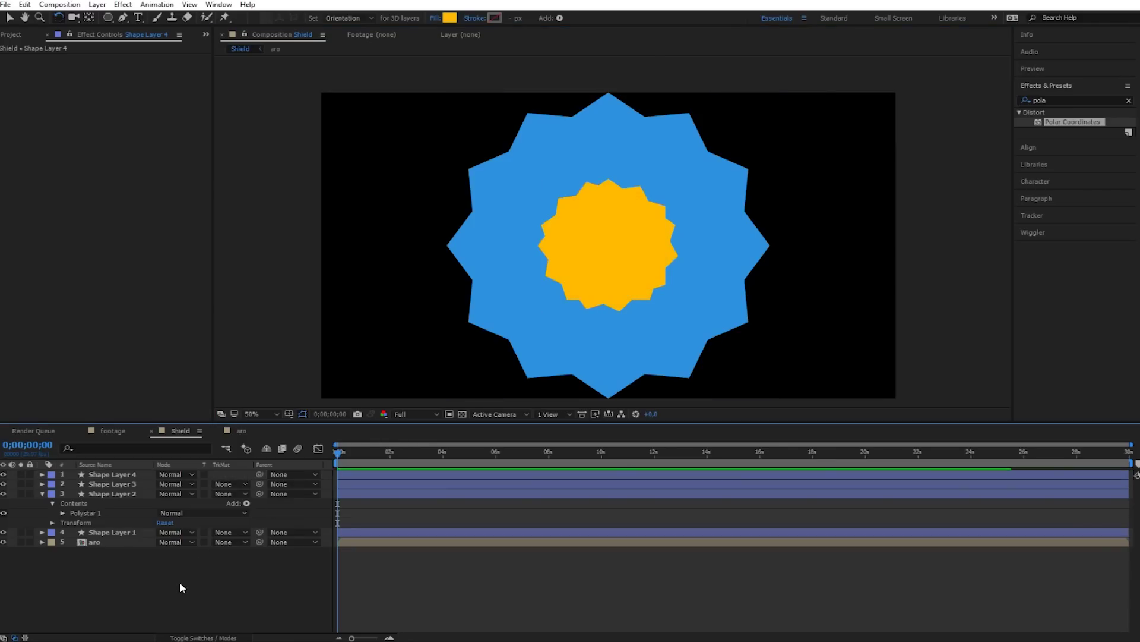
left_click(42, 495)
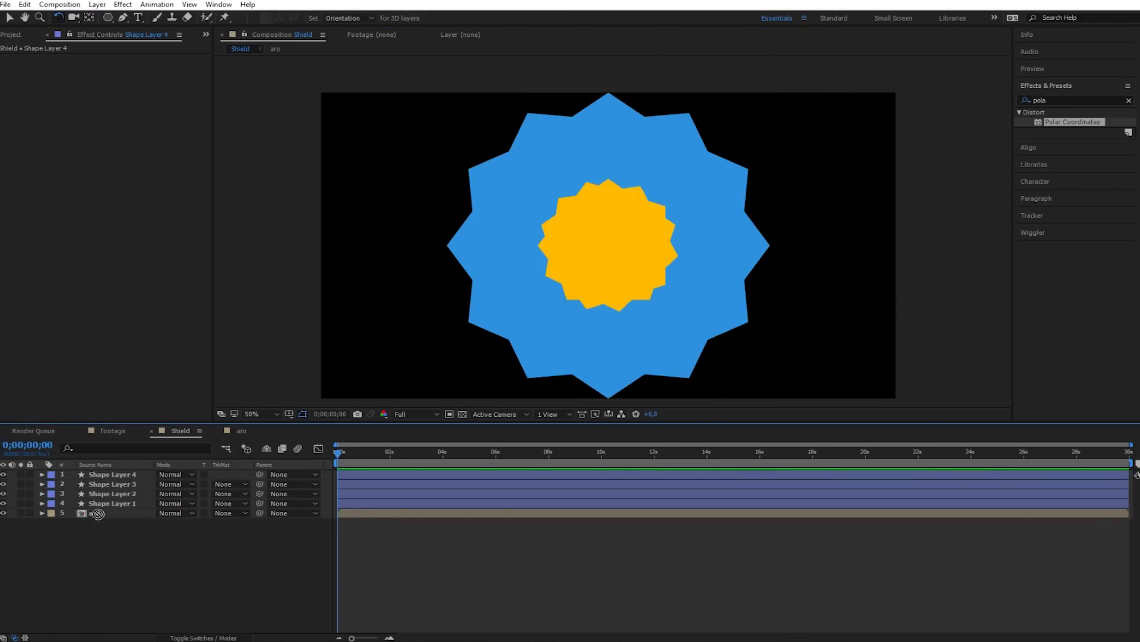
left_click_drag(98, 513, 101, 473)
Auto-trace the blue star layer on the current frame only.
left_click(137, 556)
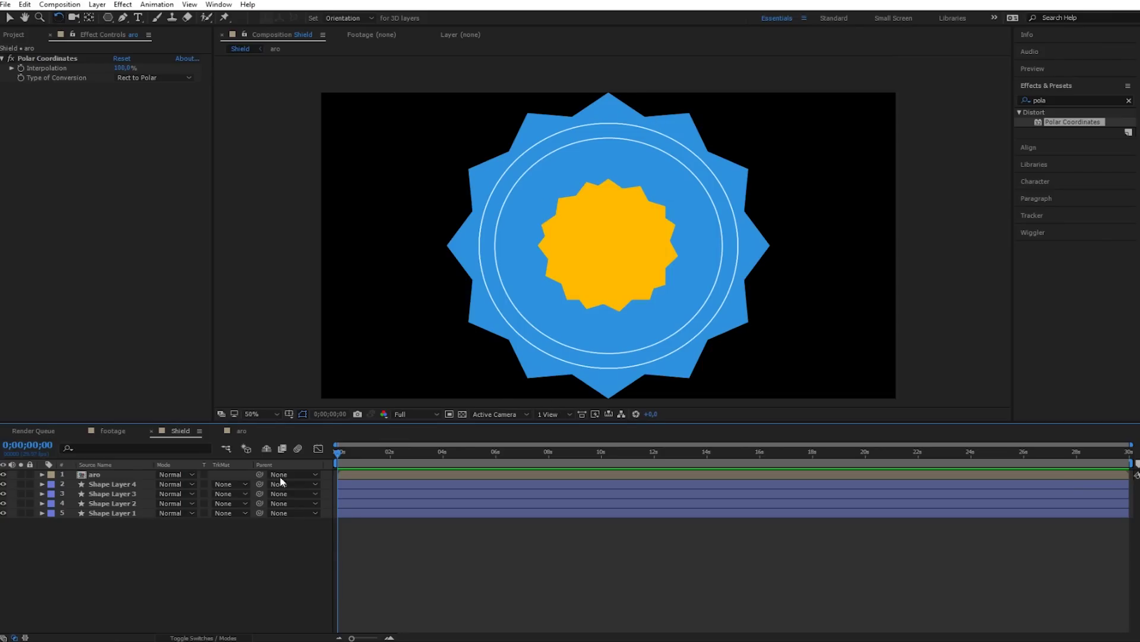
left_click(122, 514)
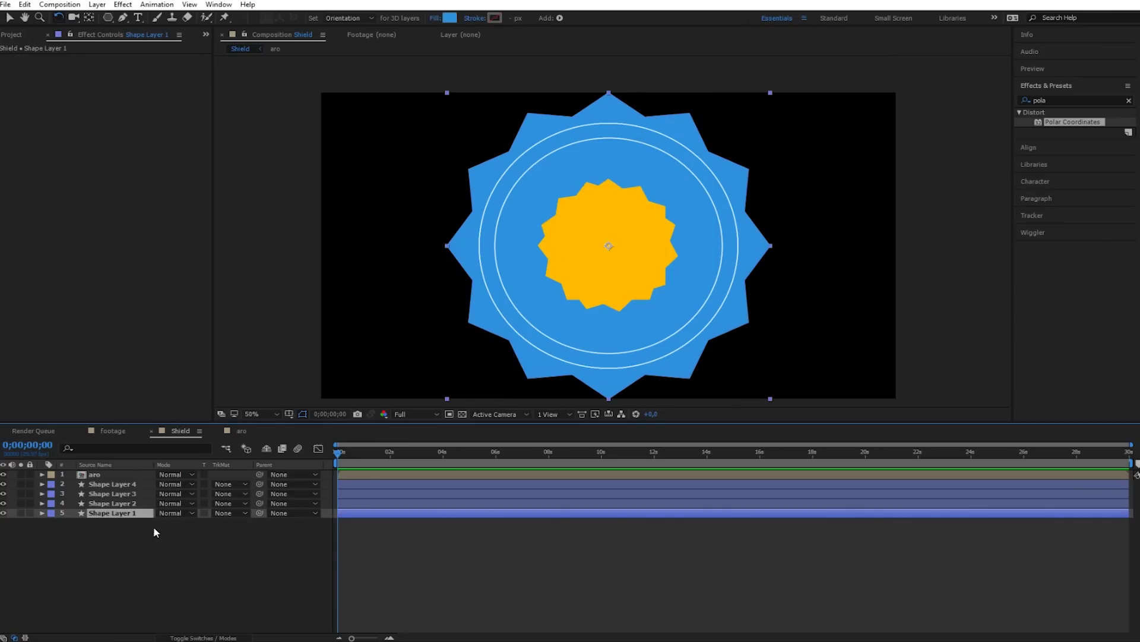
left_click(97, 4)
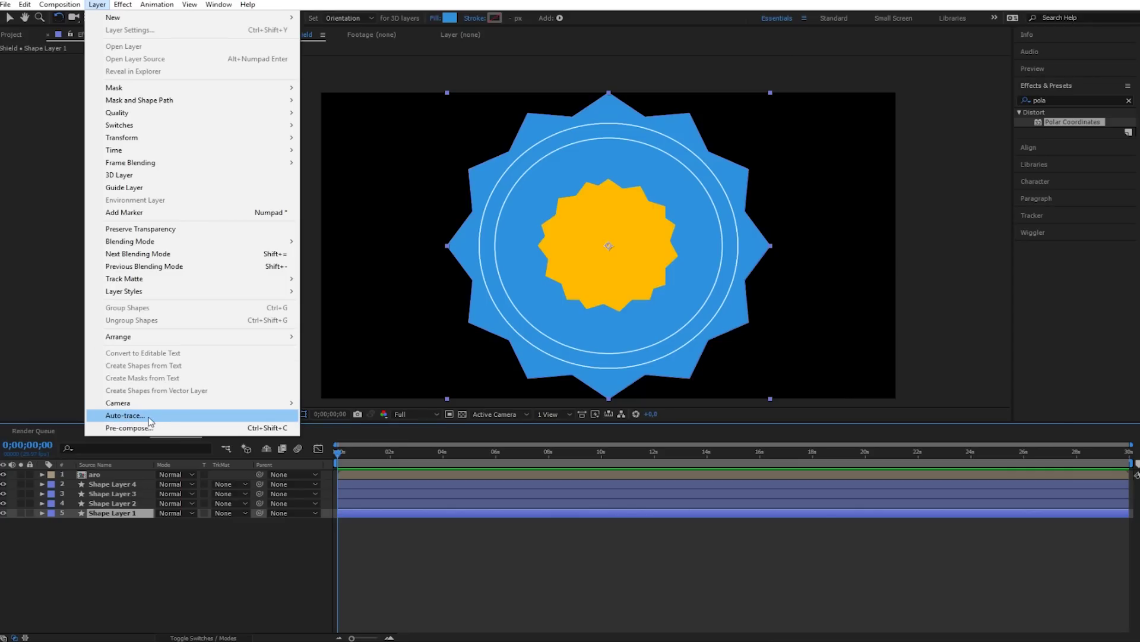
left_click(143, 415)
left_click(143, 93)
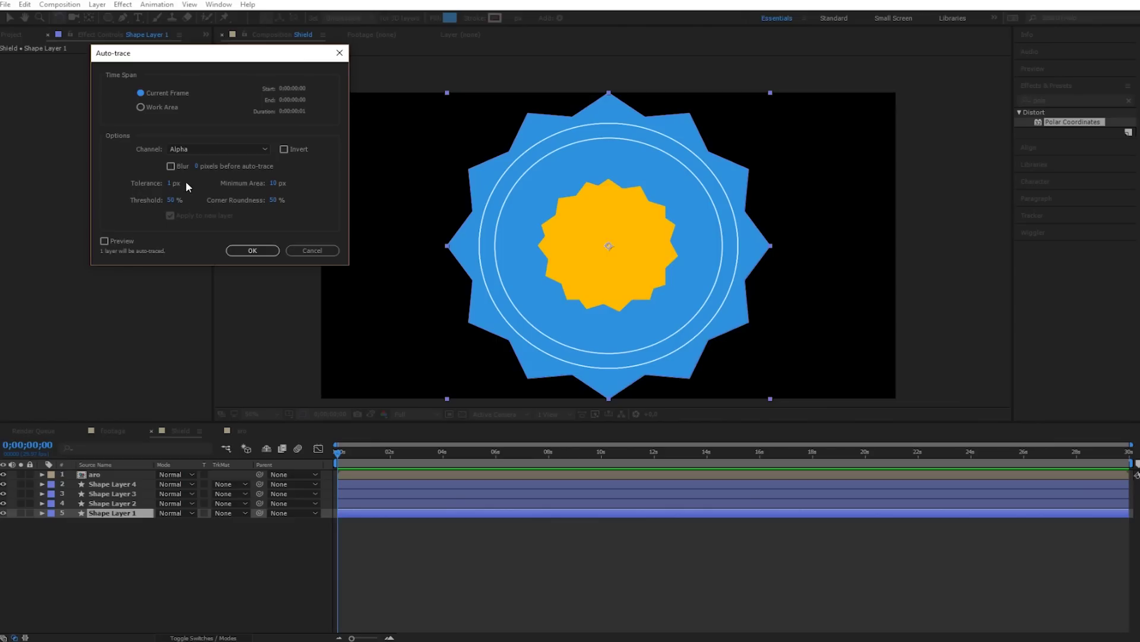
left_click(253, 250)
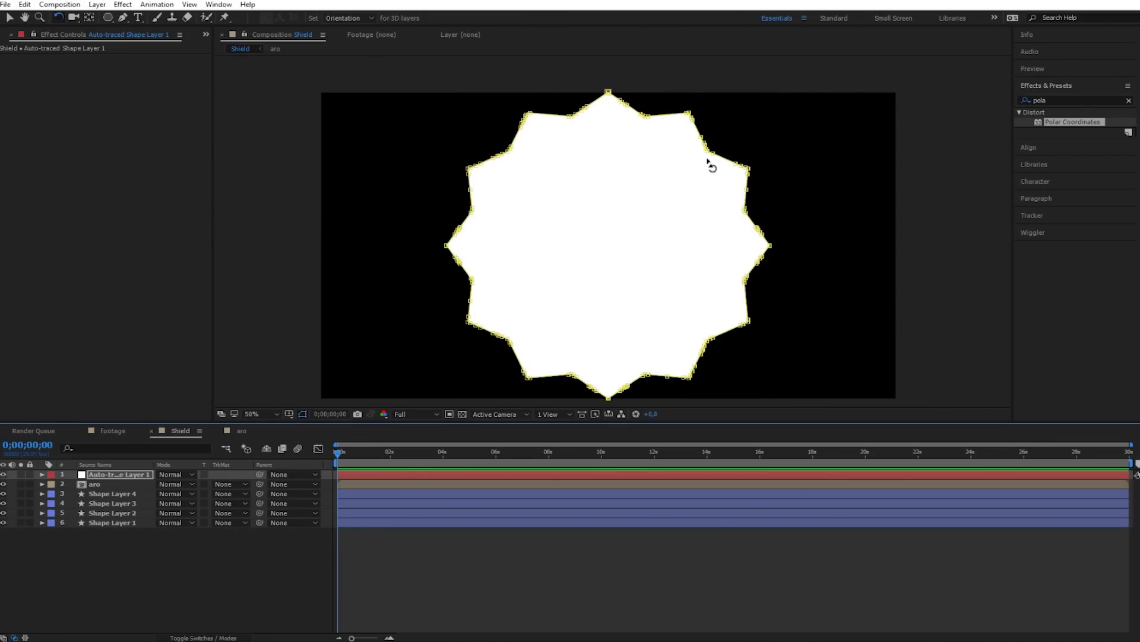
Auto-trace the orange pentagon layer as well.
left_click(140, 550)
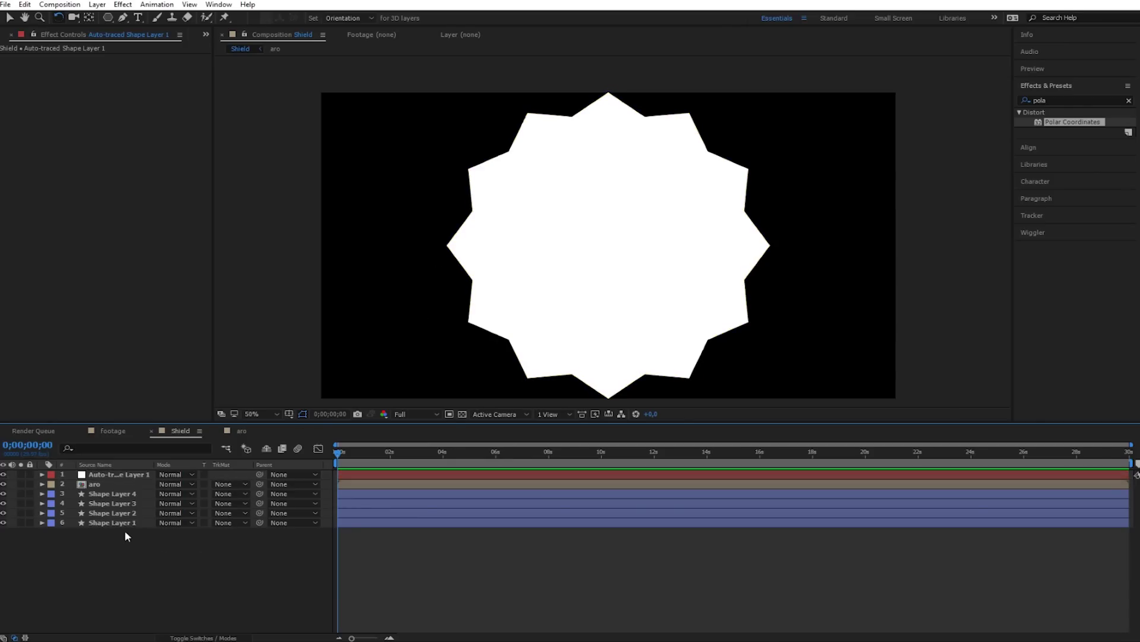
left_click(124, 515)
left_click(97, 5)
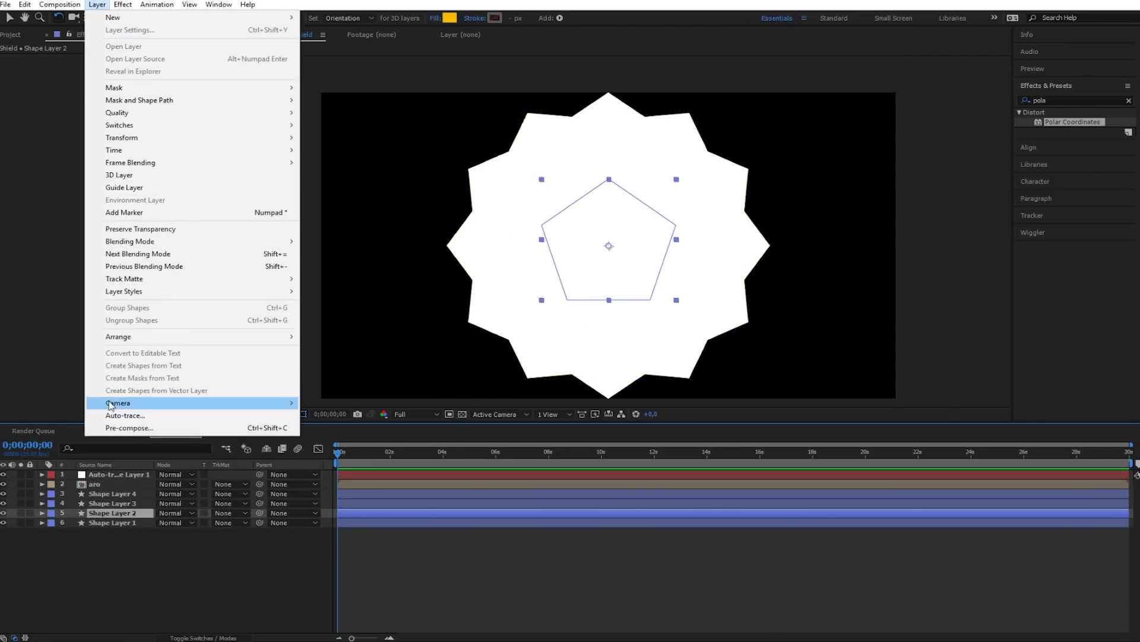
left_click(142, 416)
left_click(251, 248)
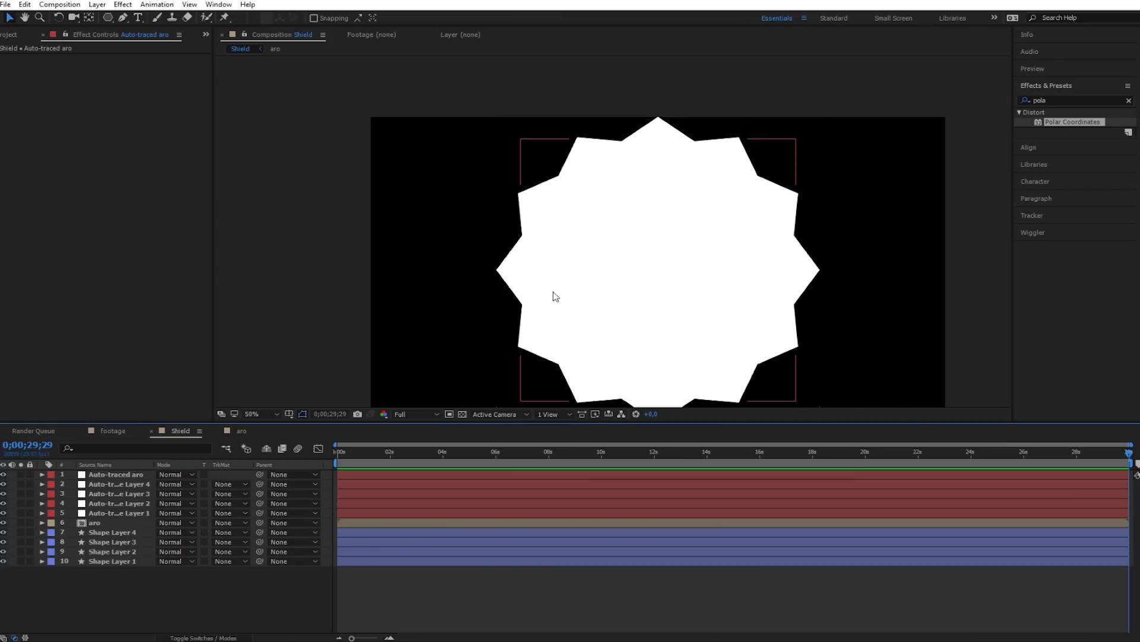
Delete the original shape and aro layers, keeping Auto-traced Shape Layer 1 selected.
scroll(690, 244, "up", 2)
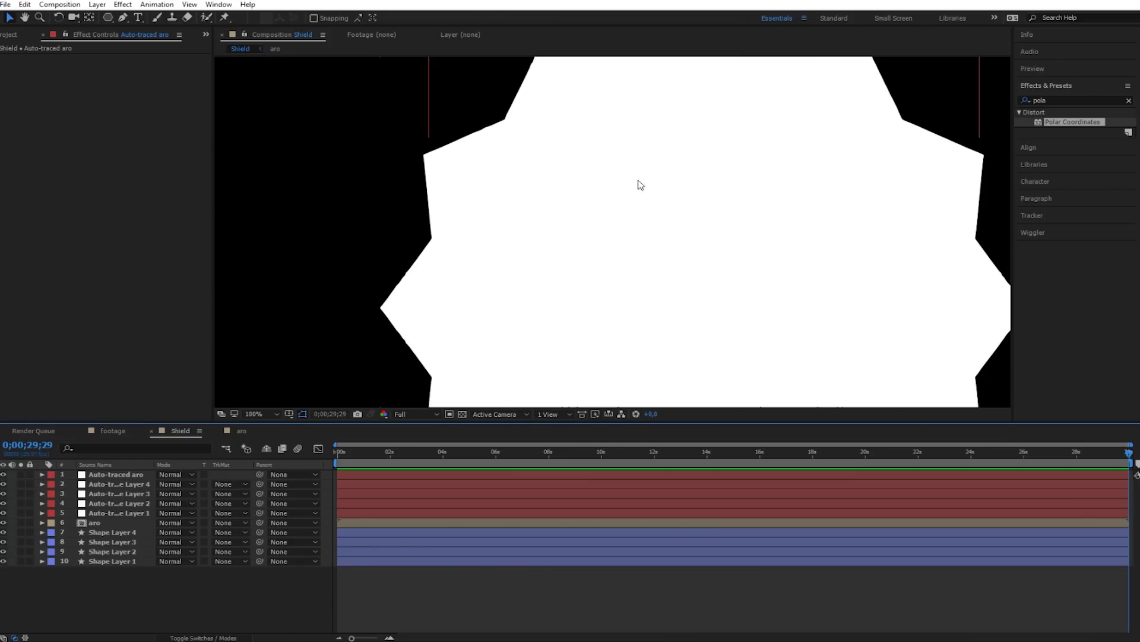
left_click(113, 542)
left_click(112, 531)
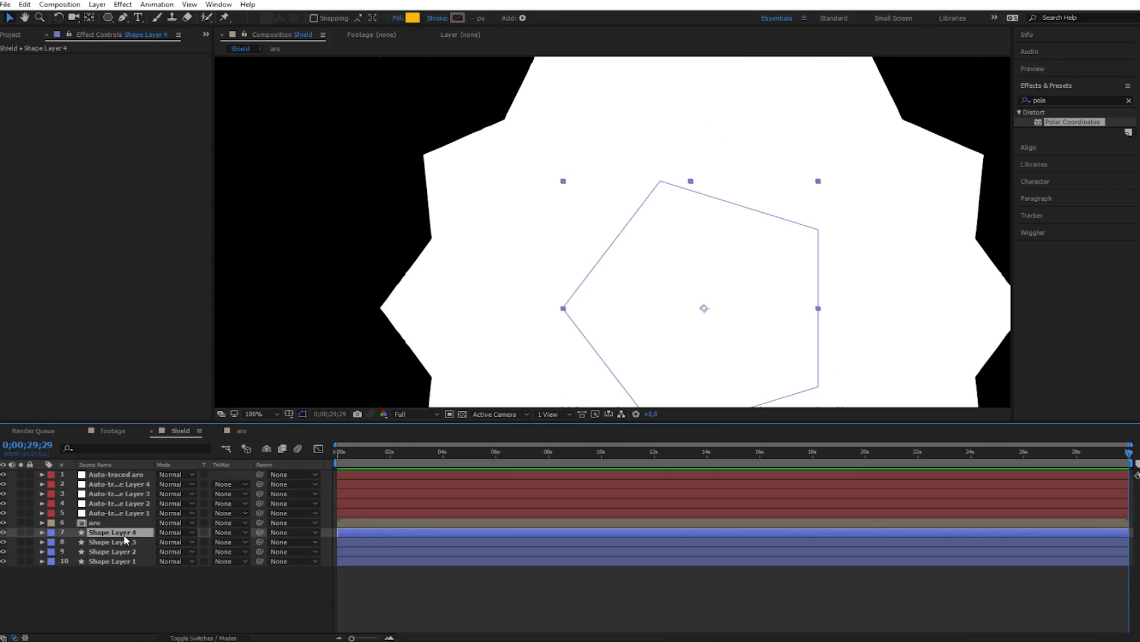
left_click(93, 522, "shift")
left_click(122, 568)
left_click(119, 561)
left_click(119, 523, "shift")
key("Delete")
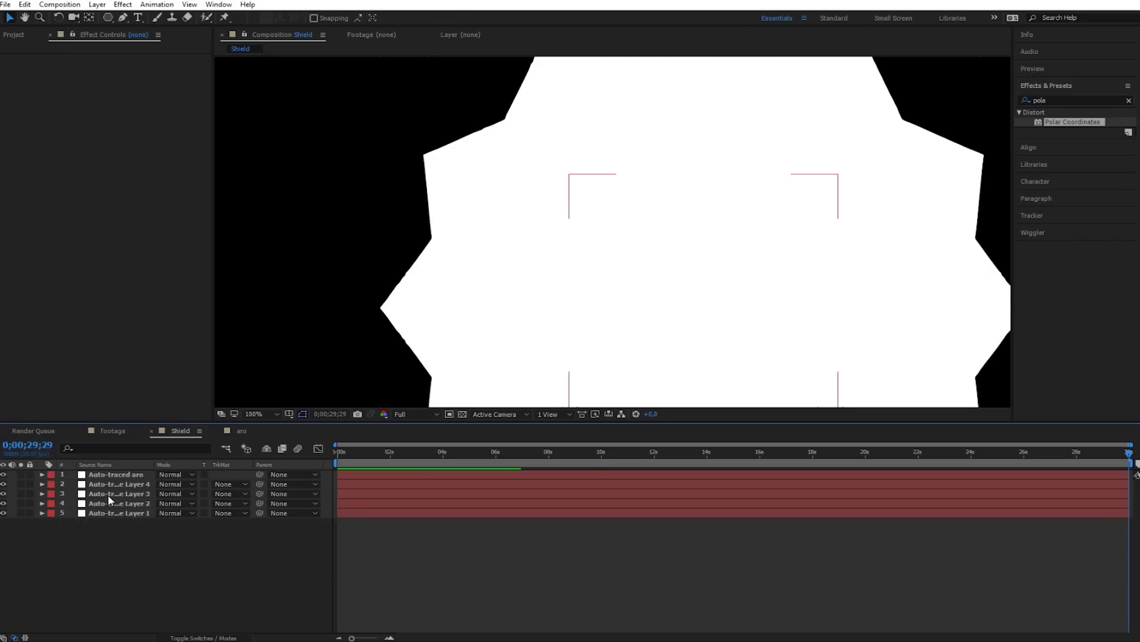
left_click(126, 513)
scroll(590, 279, "down", 2)
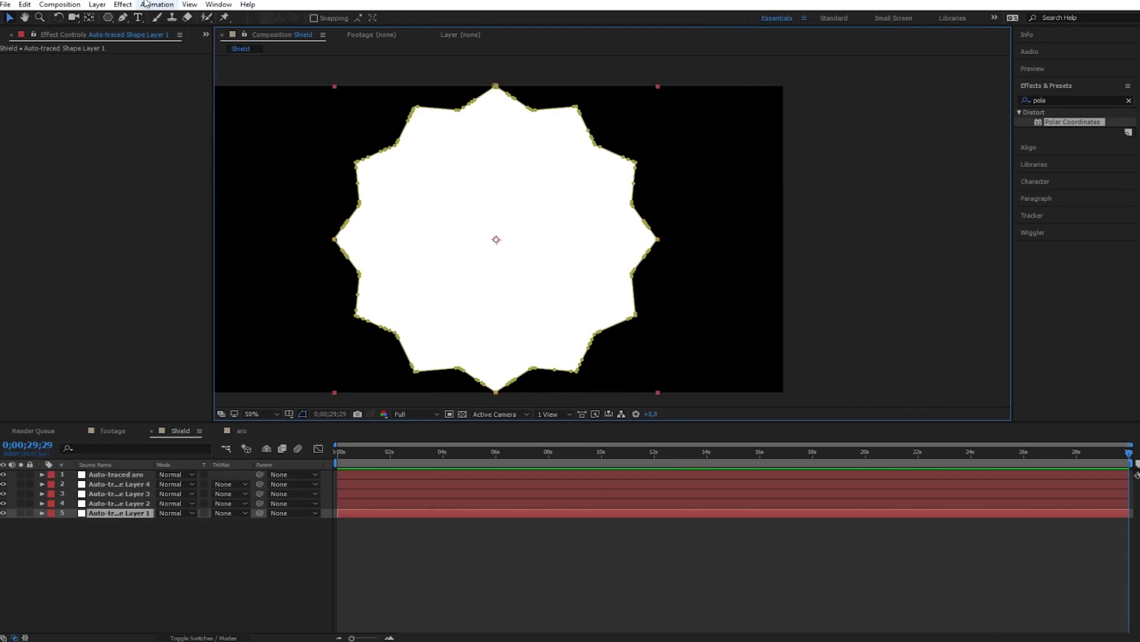
Apply Saber with the Energy preset to Auto-traced Shape Layer 1.
left_click(124, 5)
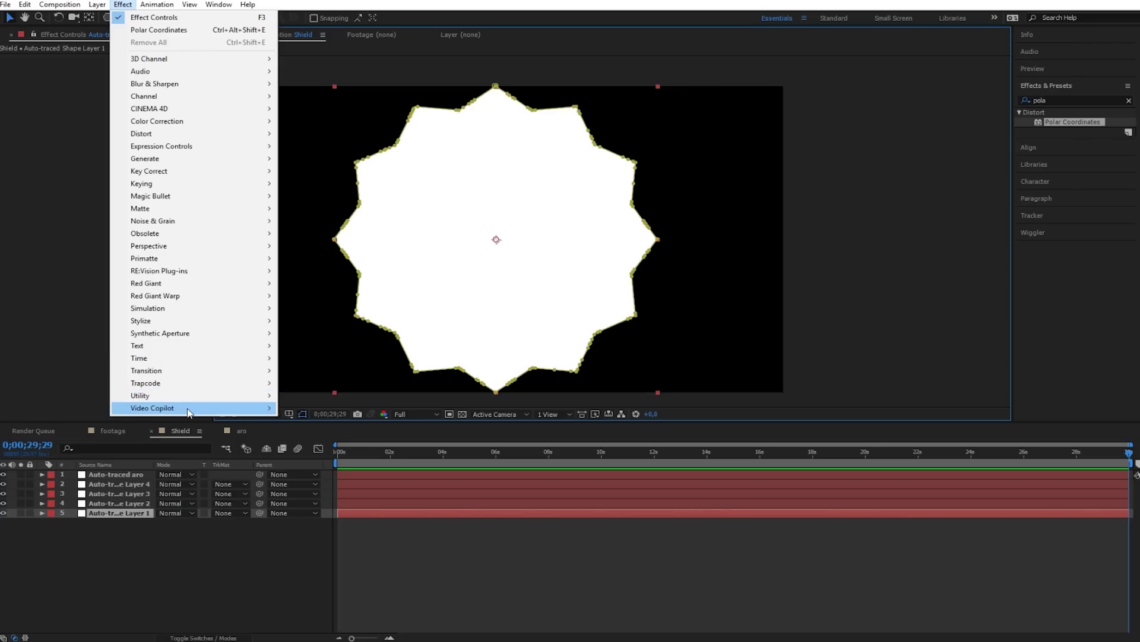
mouse_move(196, 409)
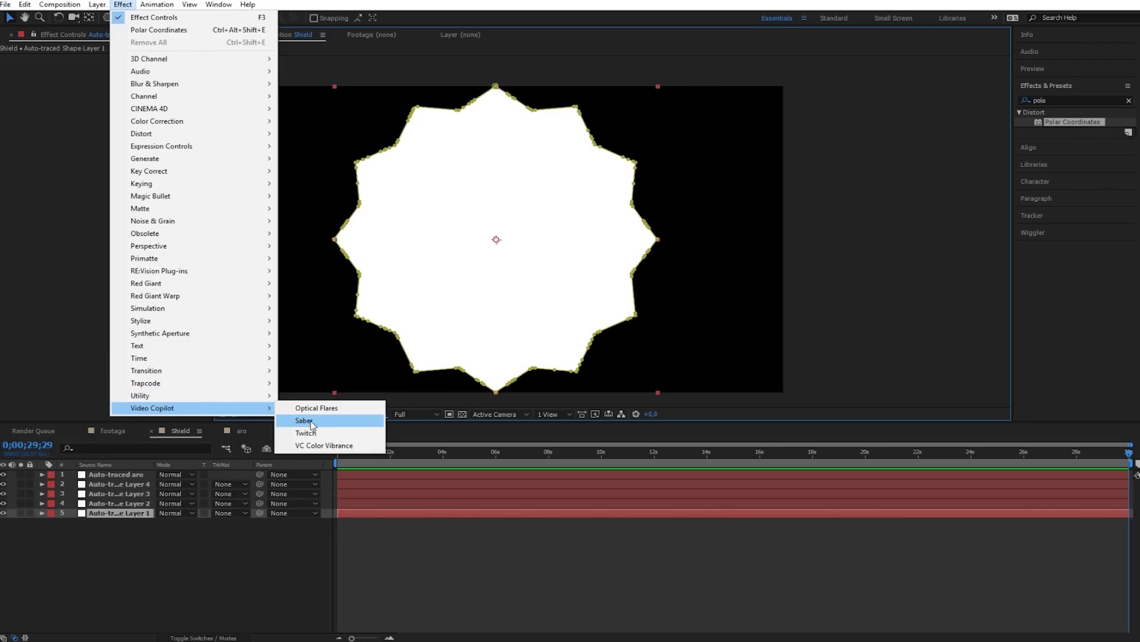
left_click(312, 422)
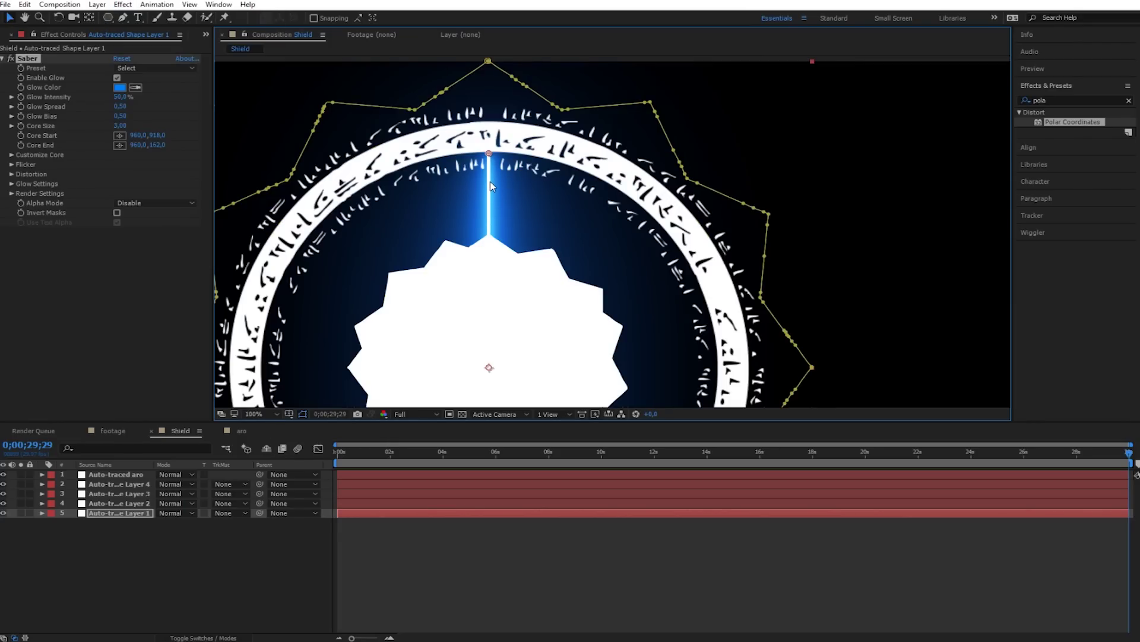
left_click(179, 68)
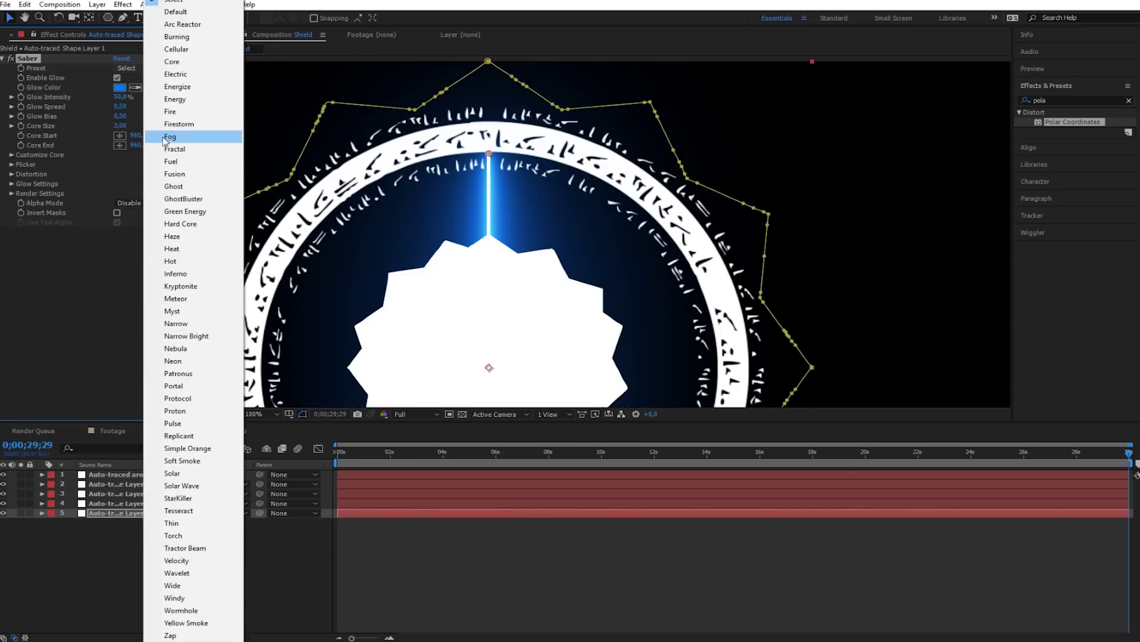
left_click(176, 100)
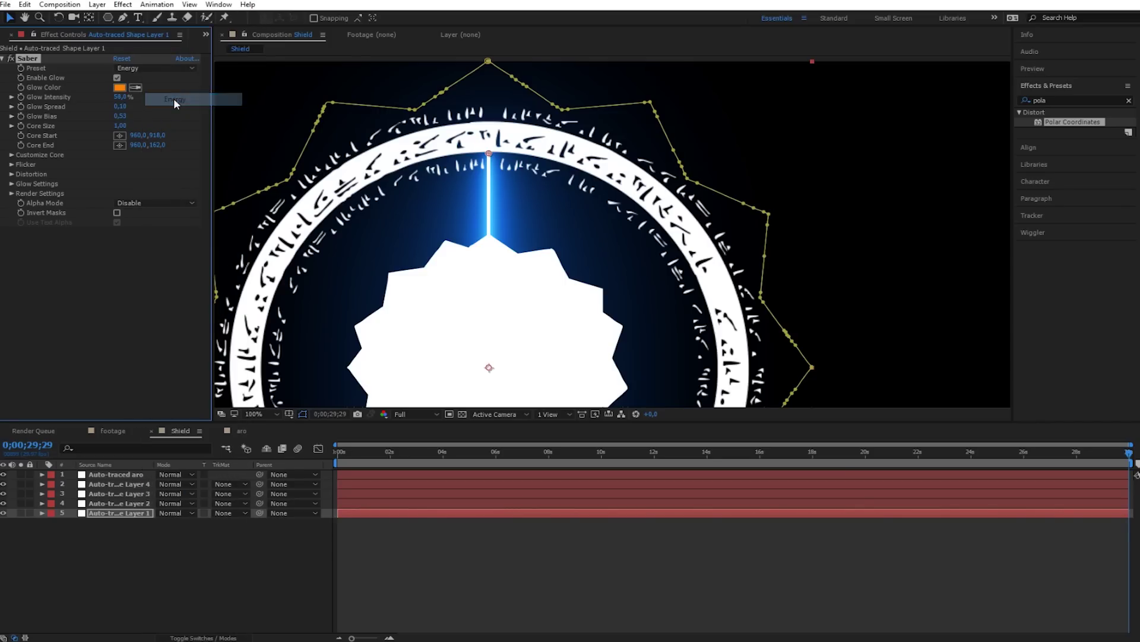
key("period")
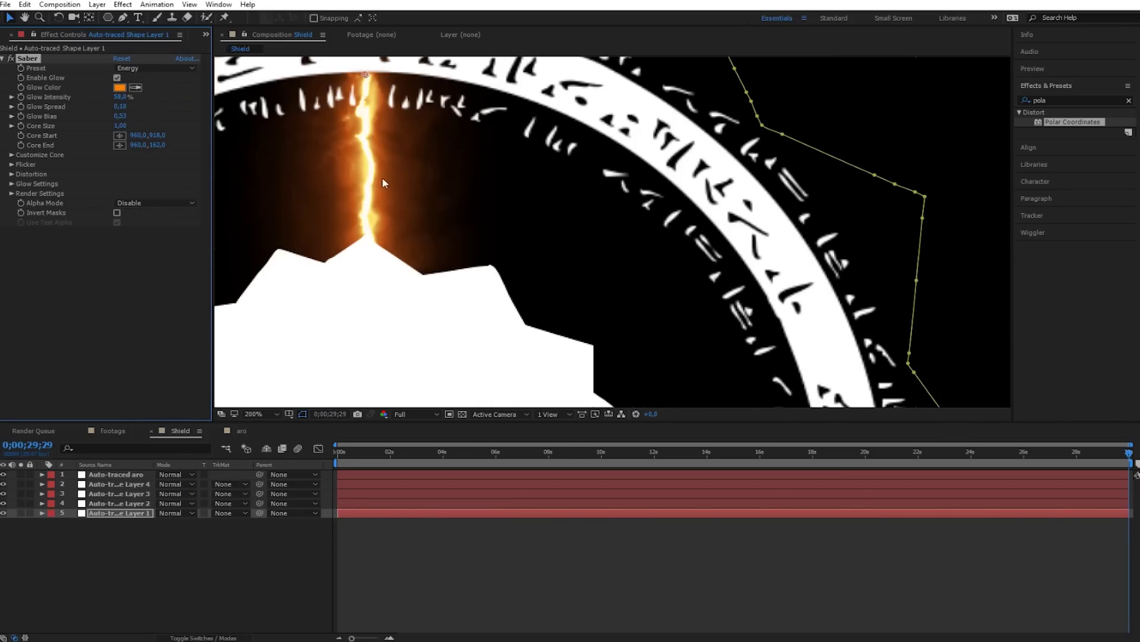
Set Saber's Customize Core type to Layer Masks.
left_click(11, 155)
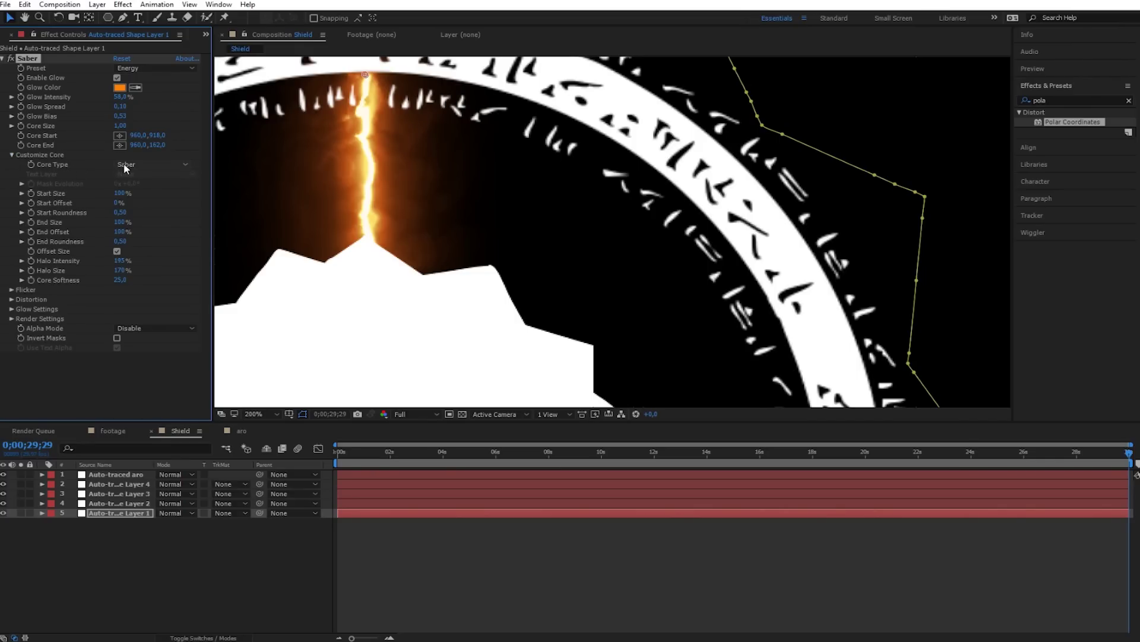
left_click(151, 164)
left_click(158, 193)
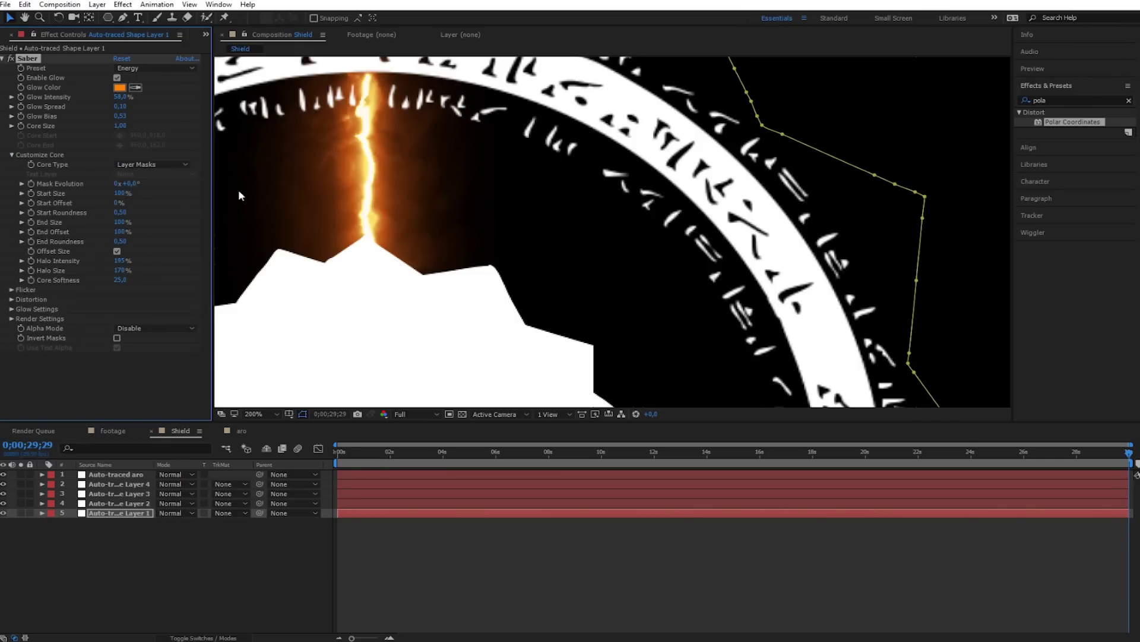
scroll(359, 236, "down", 2)
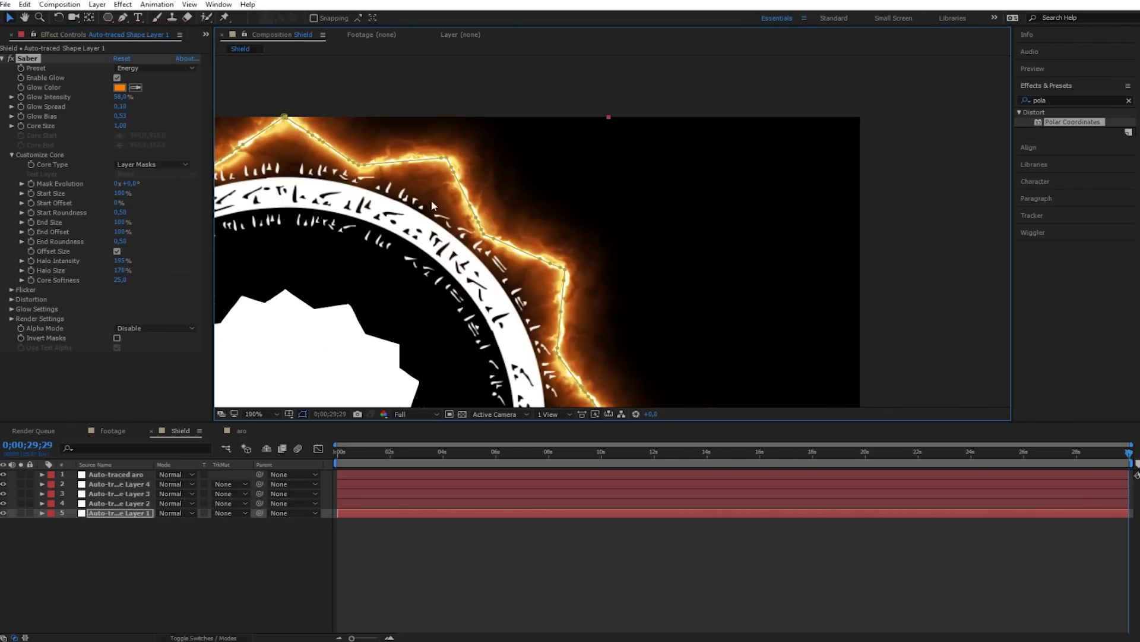
scroll(326, 145, "down", 2)
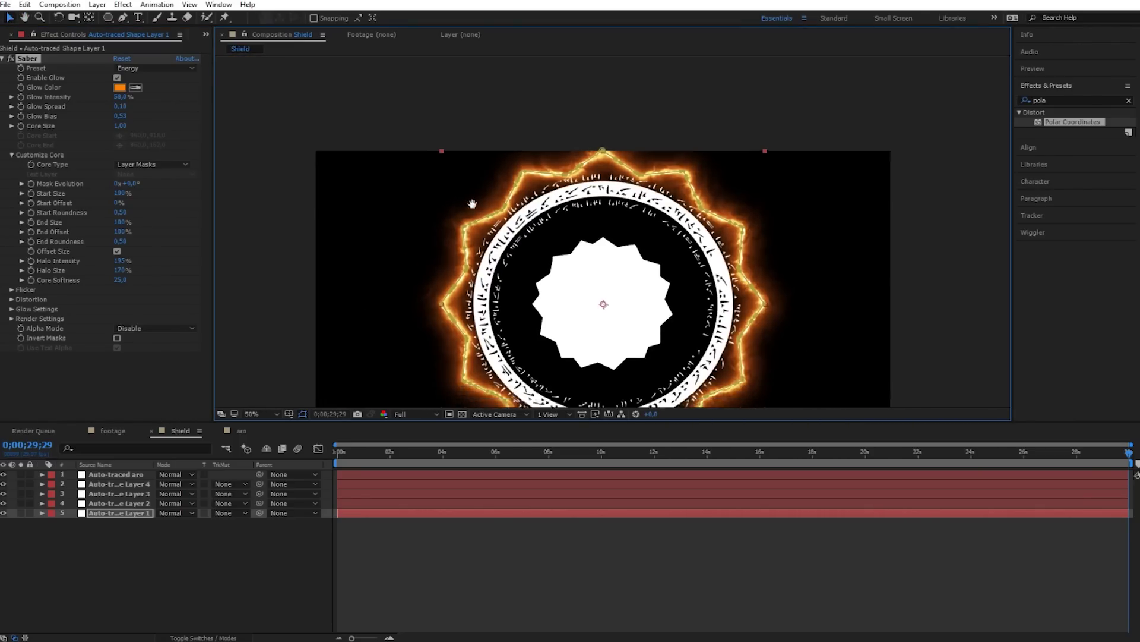
scroll(561, 196, "up", 2)
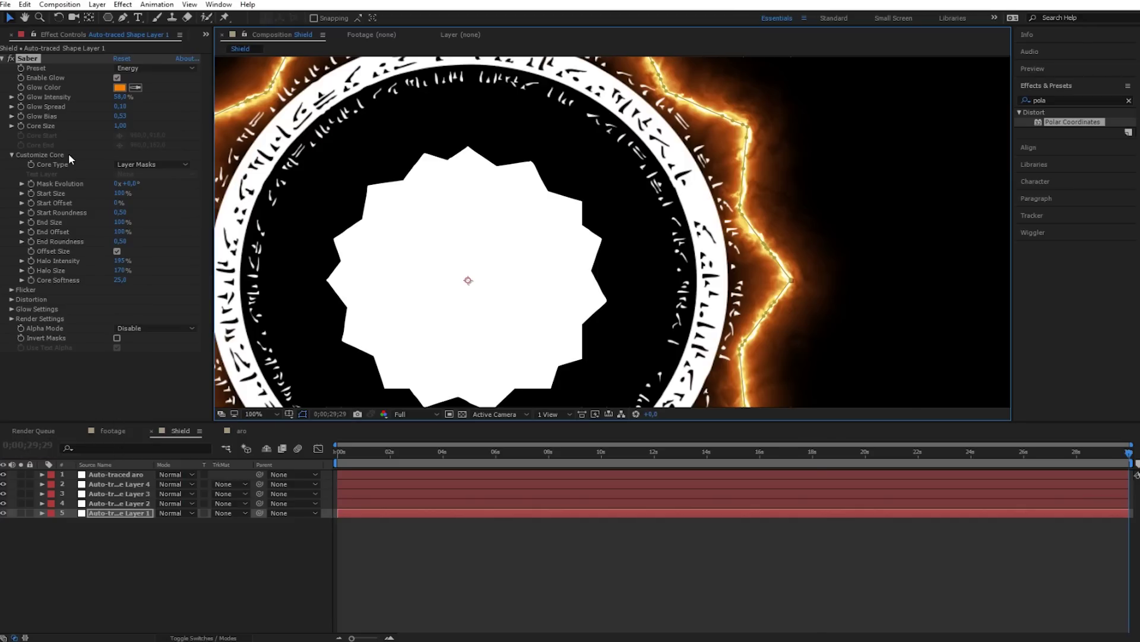
Set Saber's Core Size to 0.75 and zoom out to preview the glow.
left_click(120, 126)
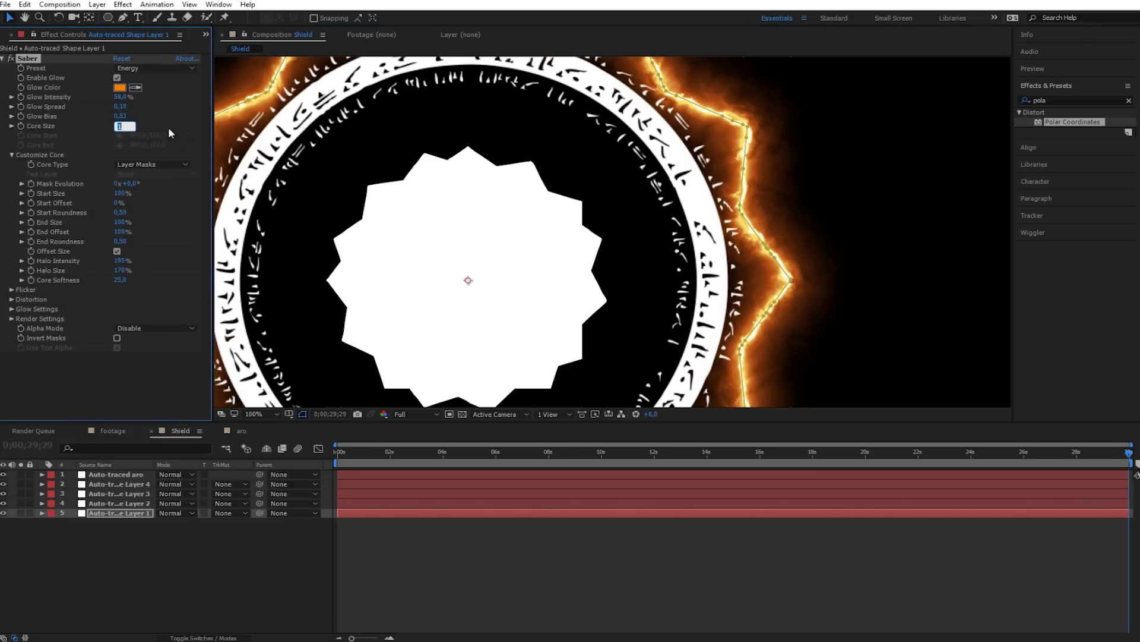
type(",5")
left_click(279, 134)
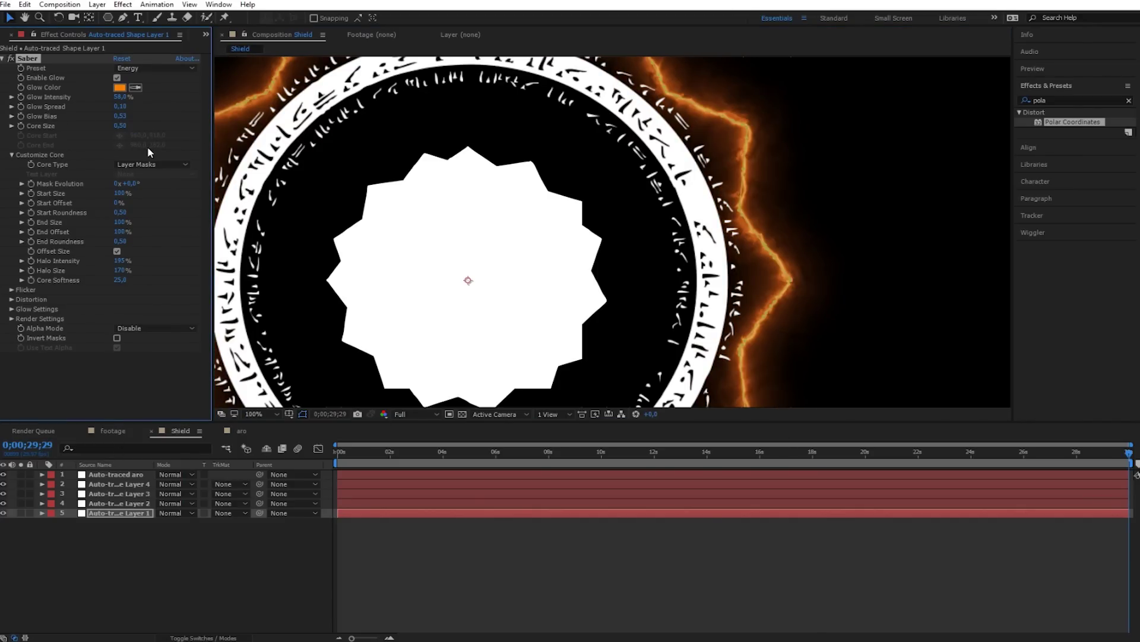
left_click(120, 126)
type("5")
key("Return")
key("comma")
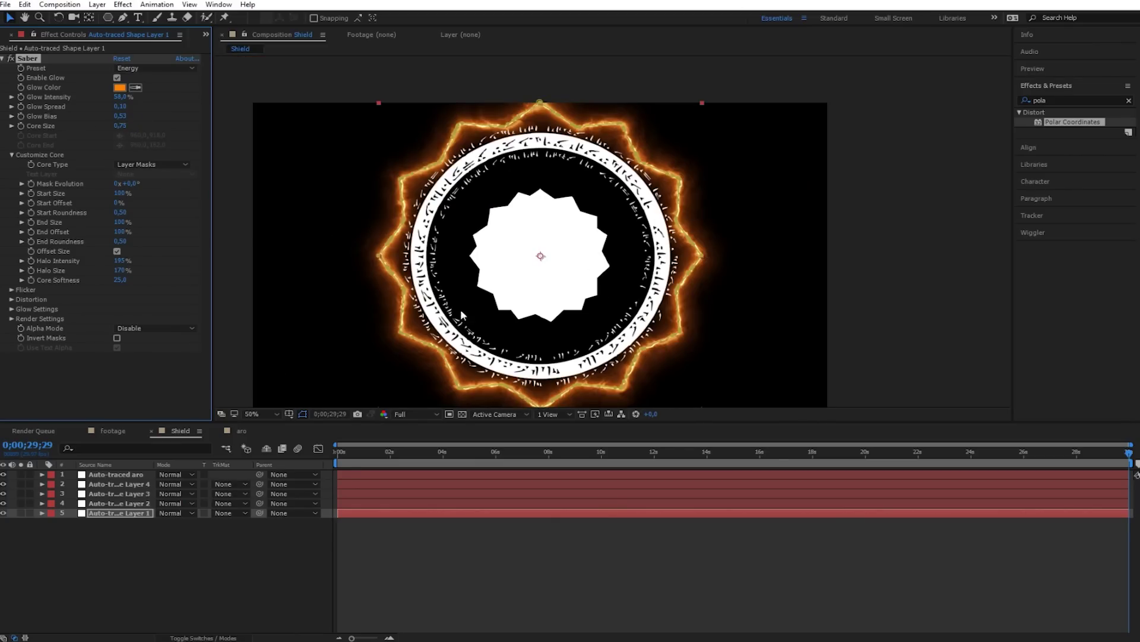
left_click(134, 572)
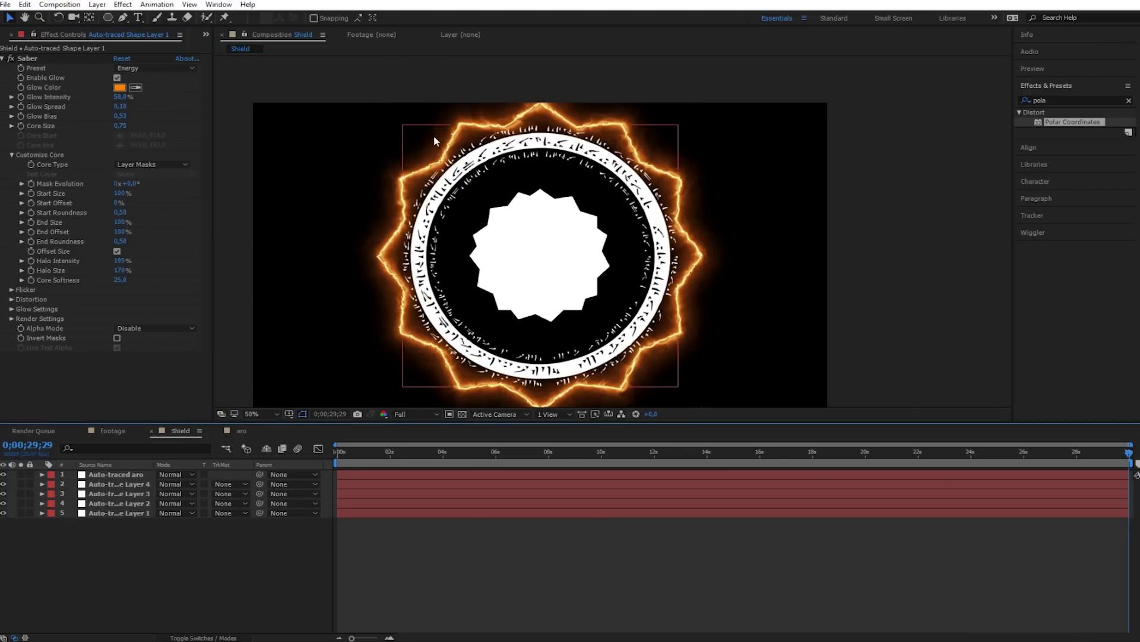
Move the Saber effect onto the other auto-traced shape layers.
left_click(34, 59)
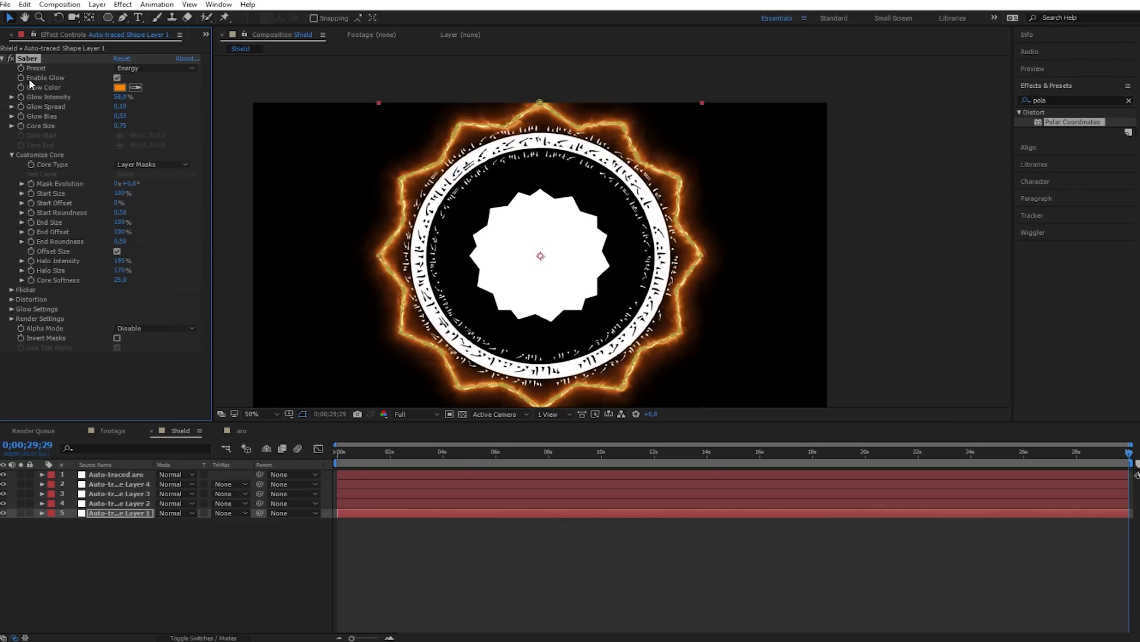
key("ctrl+x")
left_click(118, 483)
key("ctrl+v")
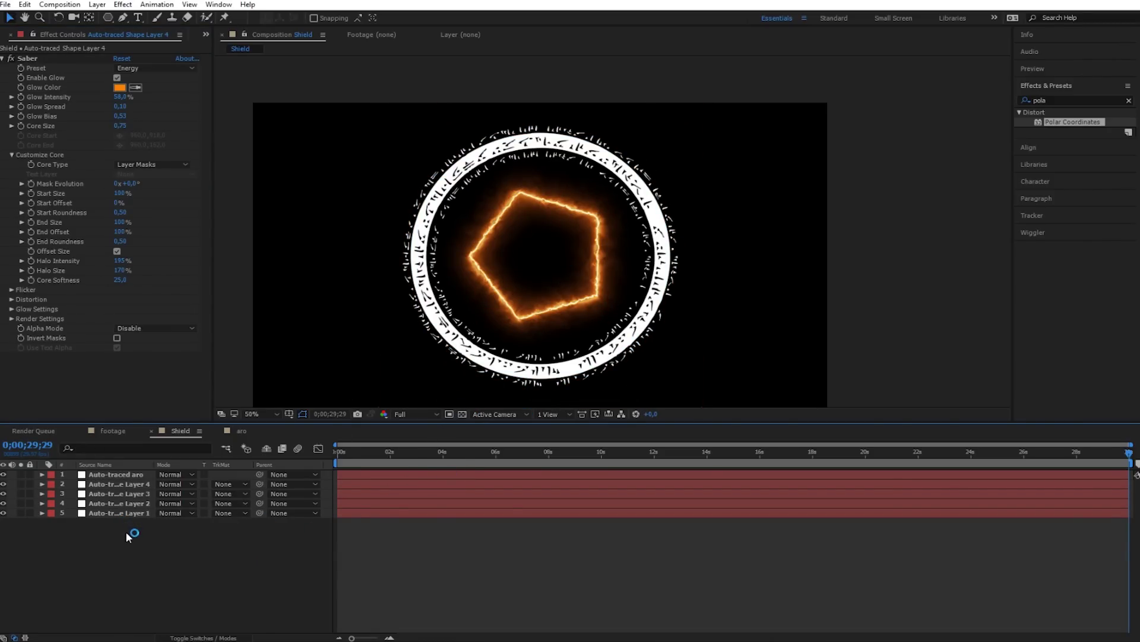
Set the four Auto-traced shape layers to Add blending, then select the Auto-traced aro layer.
left_click(122, 513)
left_click(127, 484, "shift")
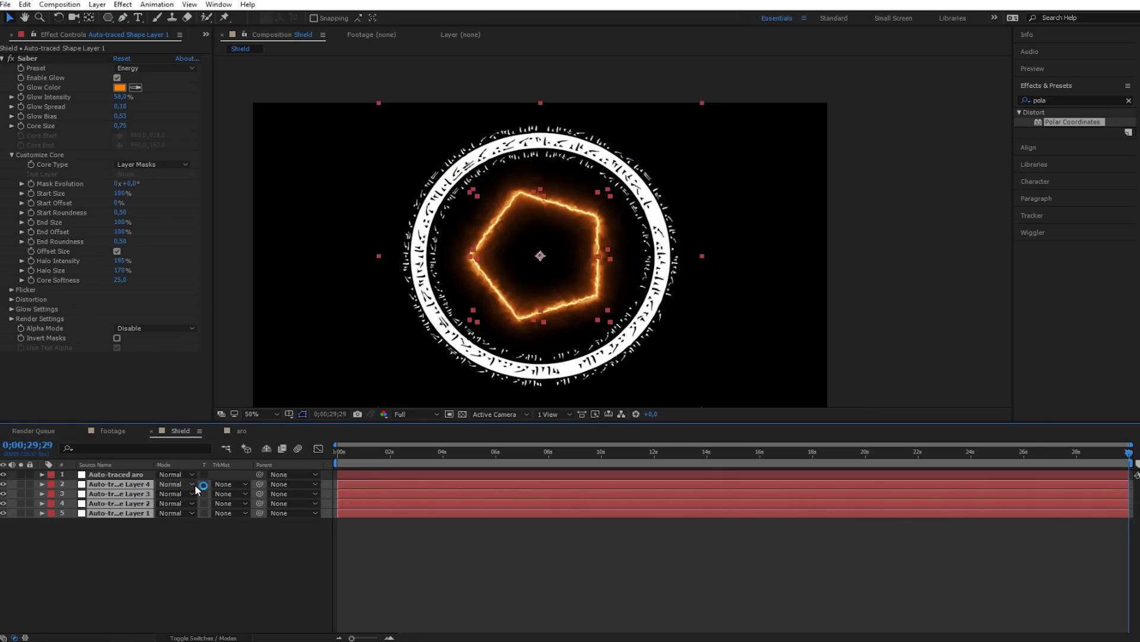
left_click(189, 484)
left_click(223, 266)
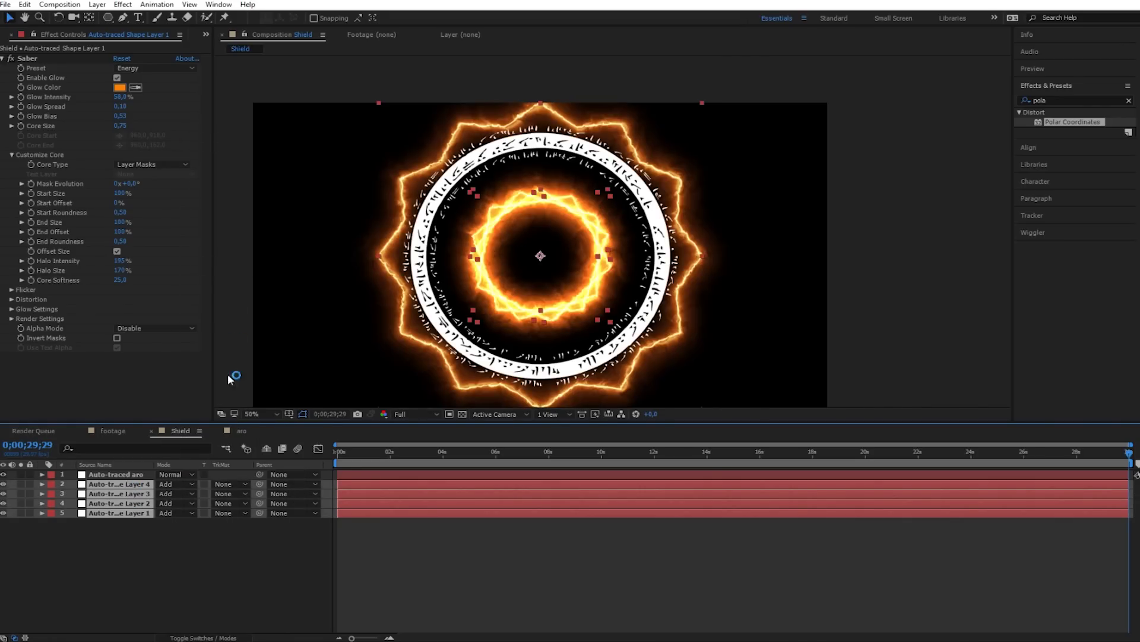
scroll(591, 256, "up", 2)
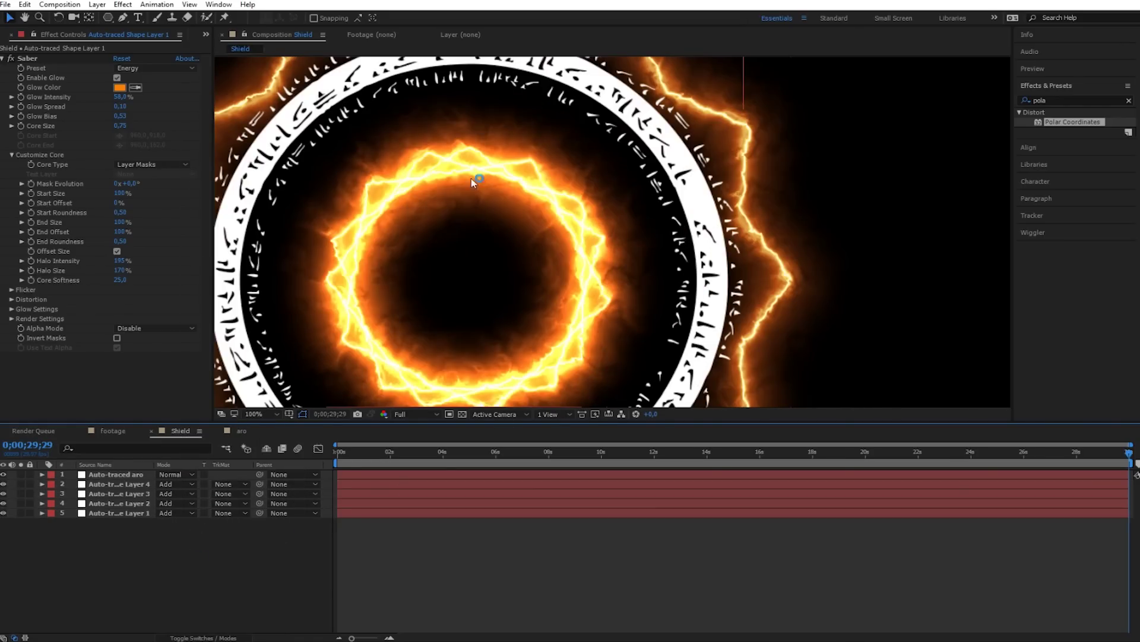
scroll(477, 180, "down", 2)
left_click(195, 576)
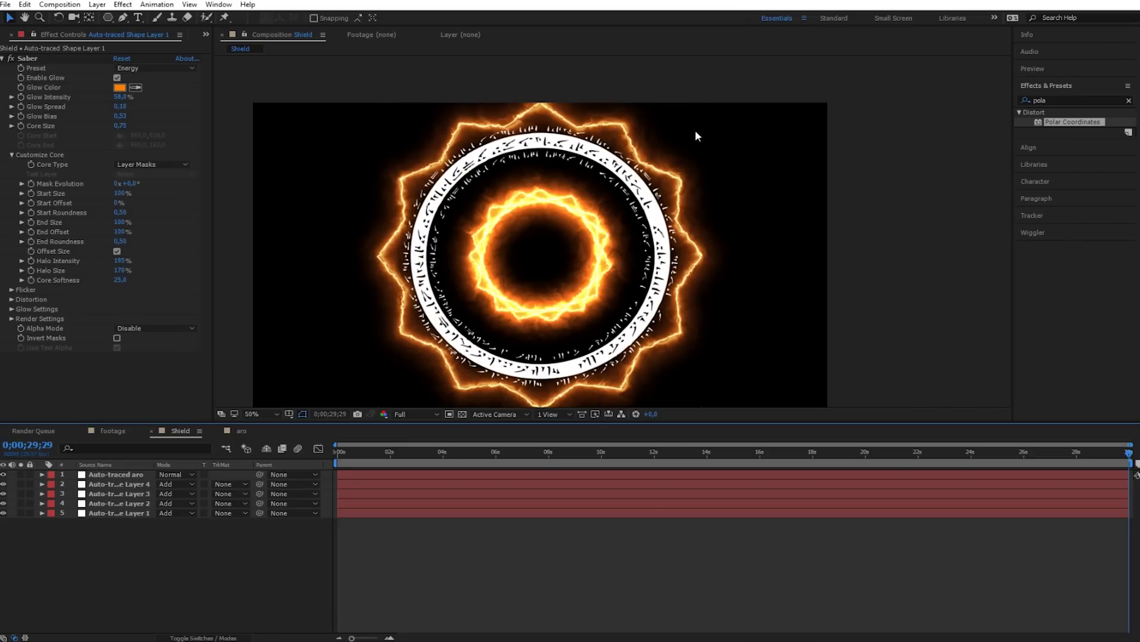
left_click(443, 228)
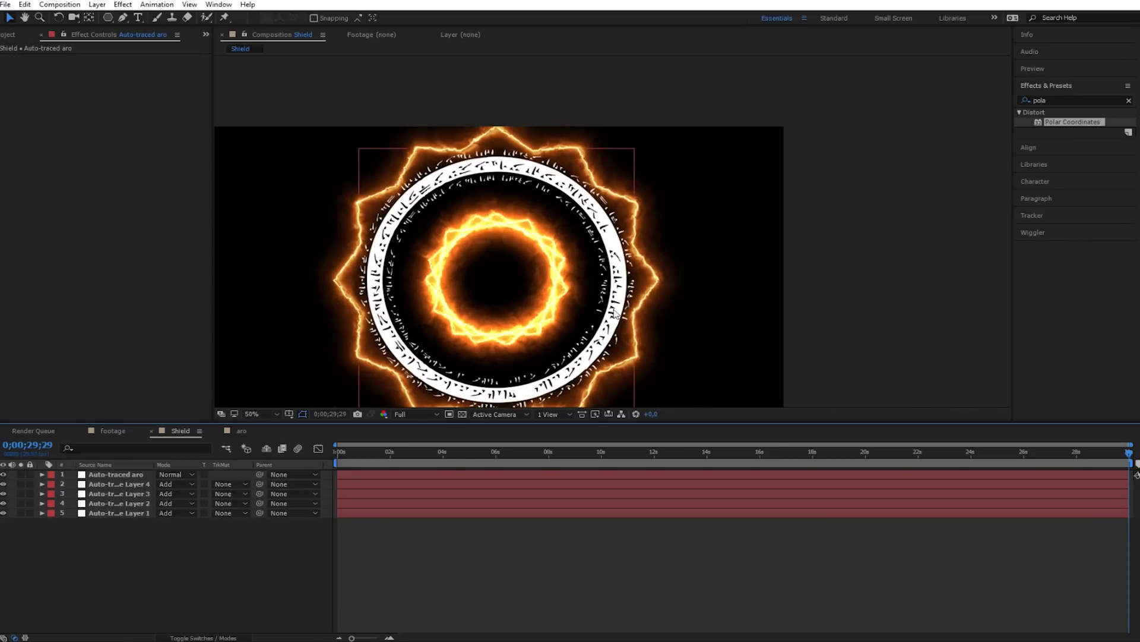
left_click(116, 474)
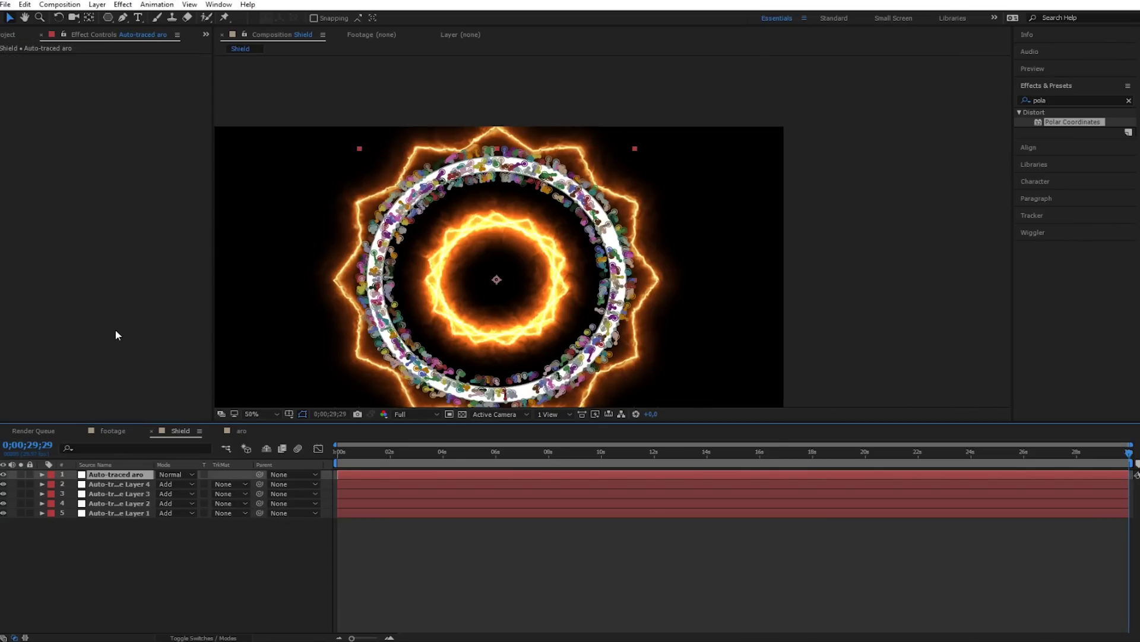
Paste the Saber glow onto the Auto-traced aro rune ring and frame the whole ring.
key(".")
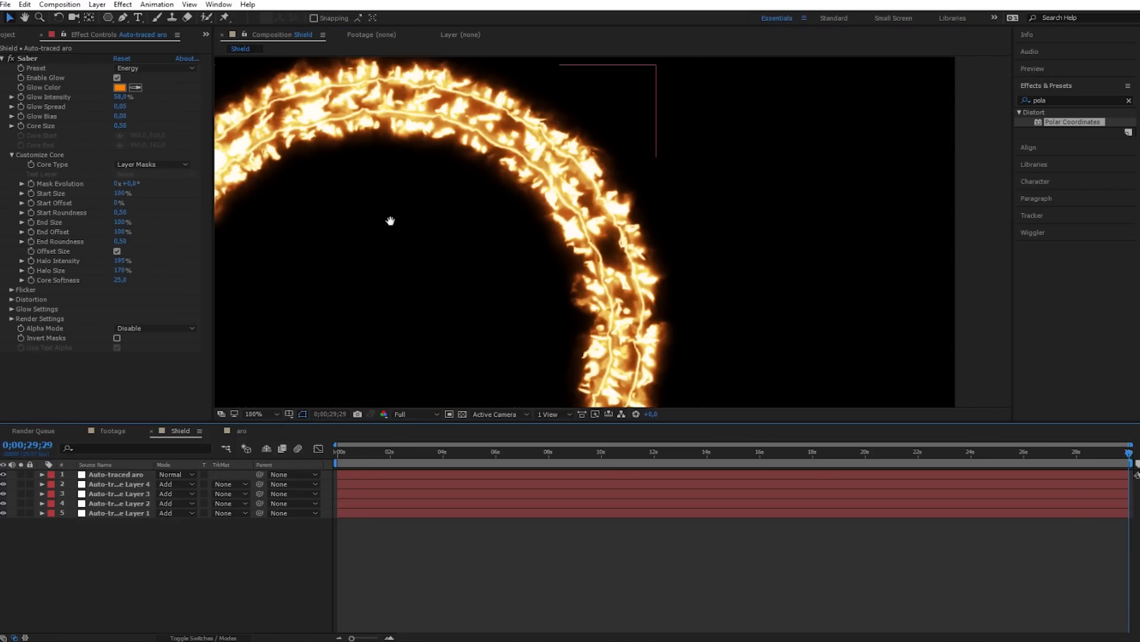
left_click_drag(385, 232, 580, 116)
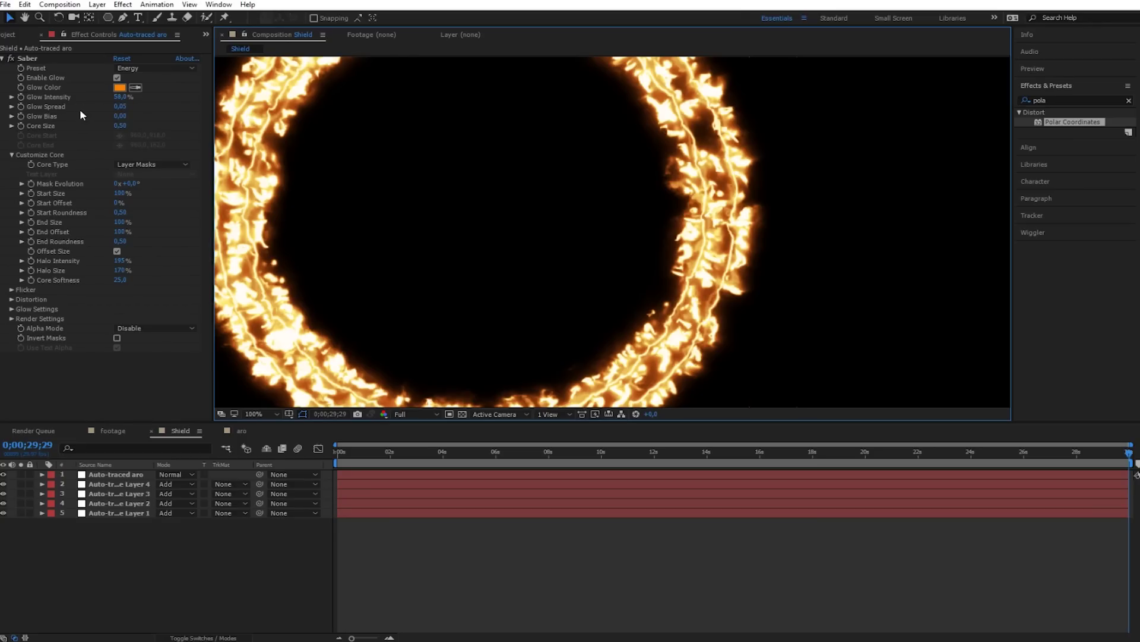
key("comma")
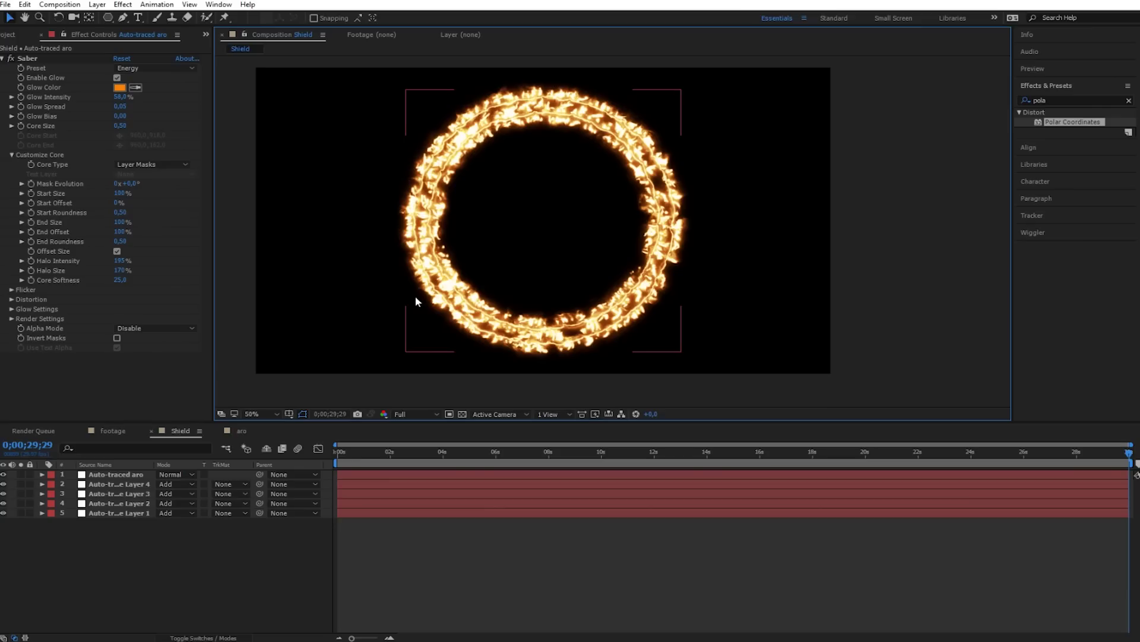
left_click(457, 247)
left_click(543, 195)
left_click(348, 206)
left_click(455, 319)
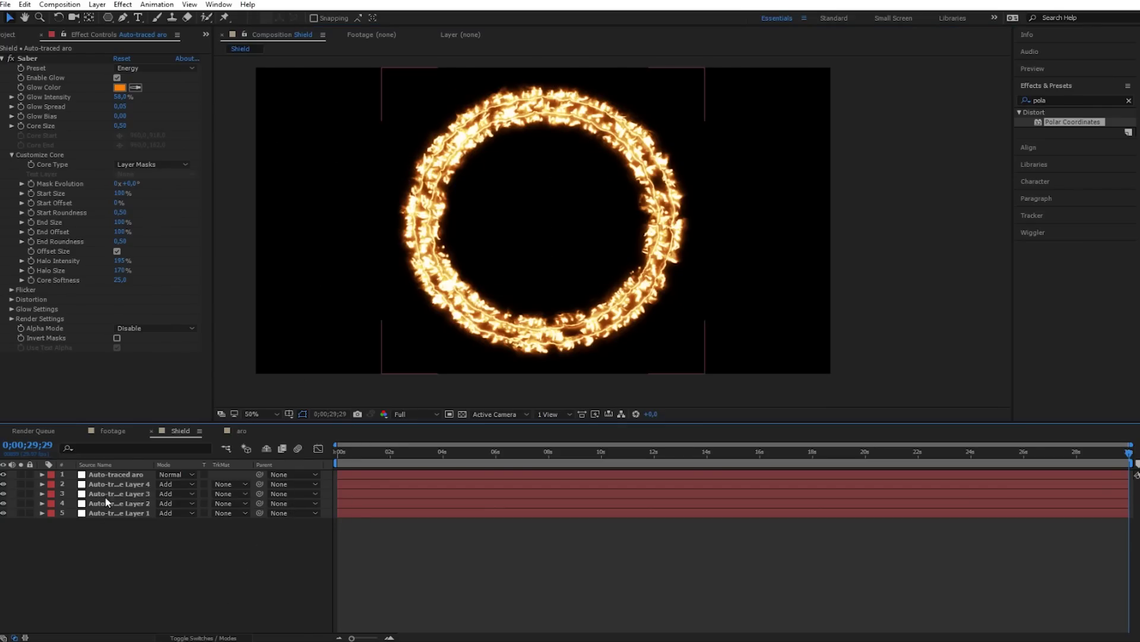
Set the aro rune ring layer's blend mode to Add.
left_click(176, 474)
left_click(257, 269)
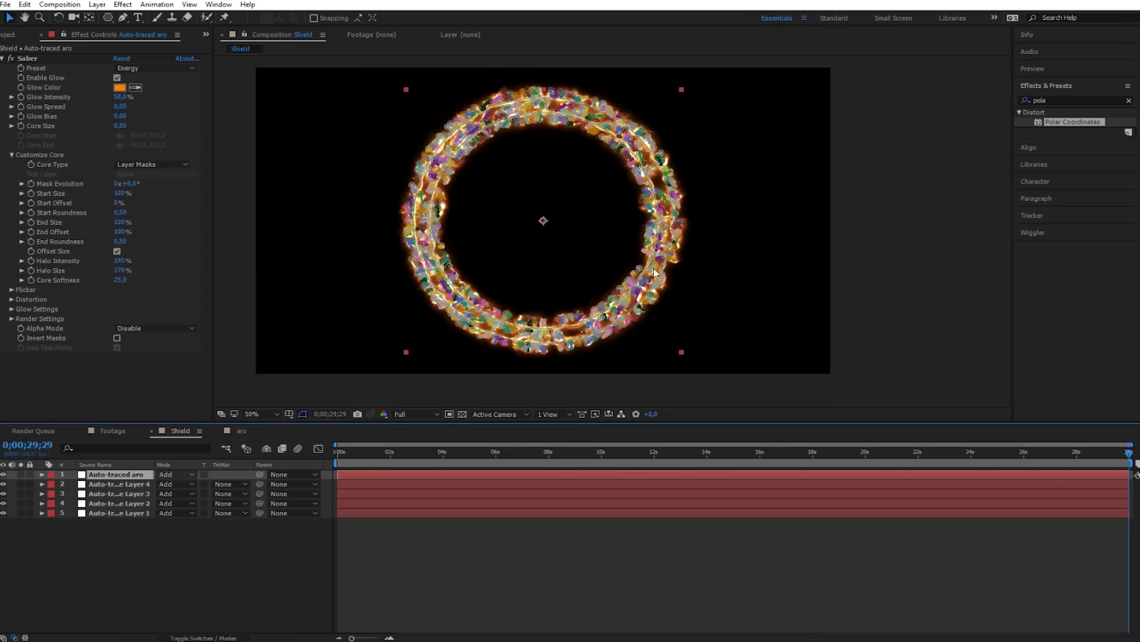
left_click(123, 475)
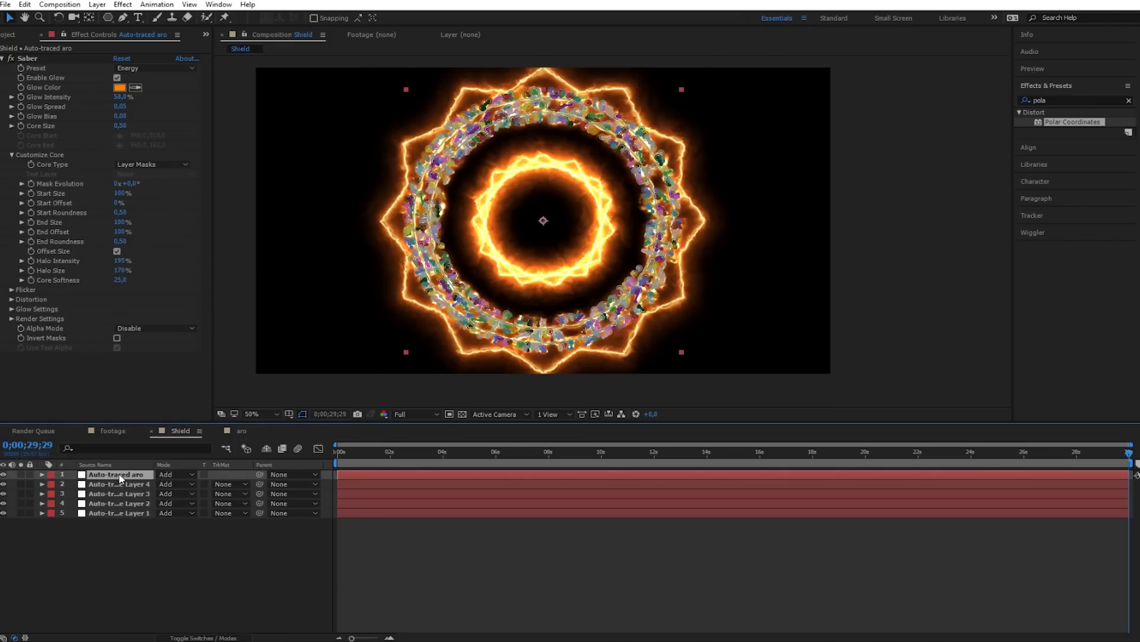
left_click(265, 567)
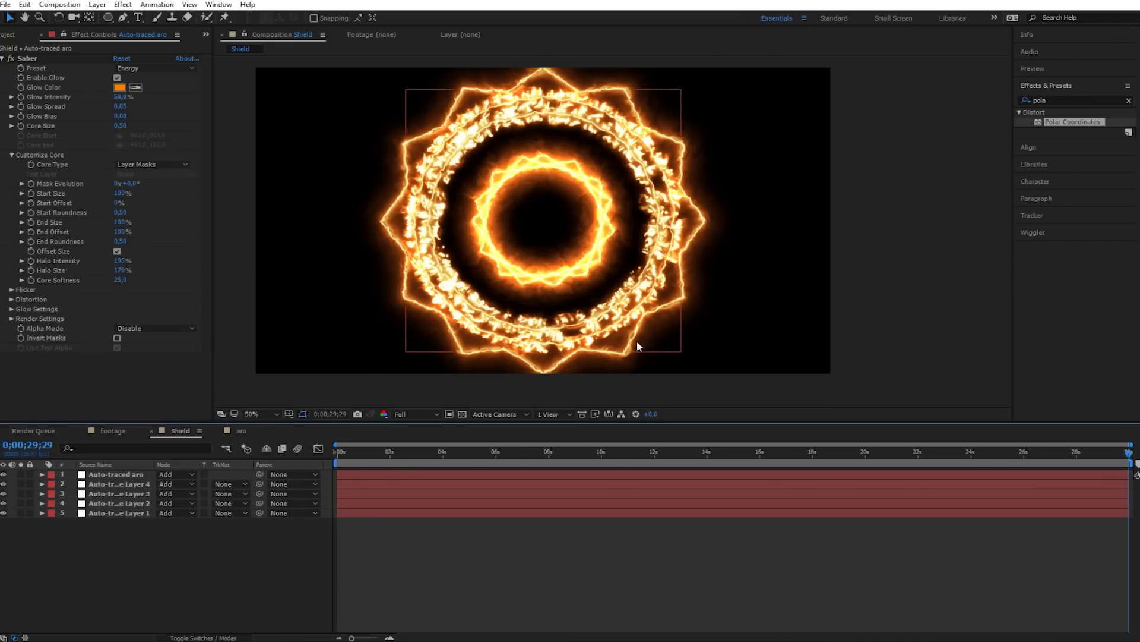
scroll(617, 218, "down", 1)
scroll(487, 264, "up", 1)
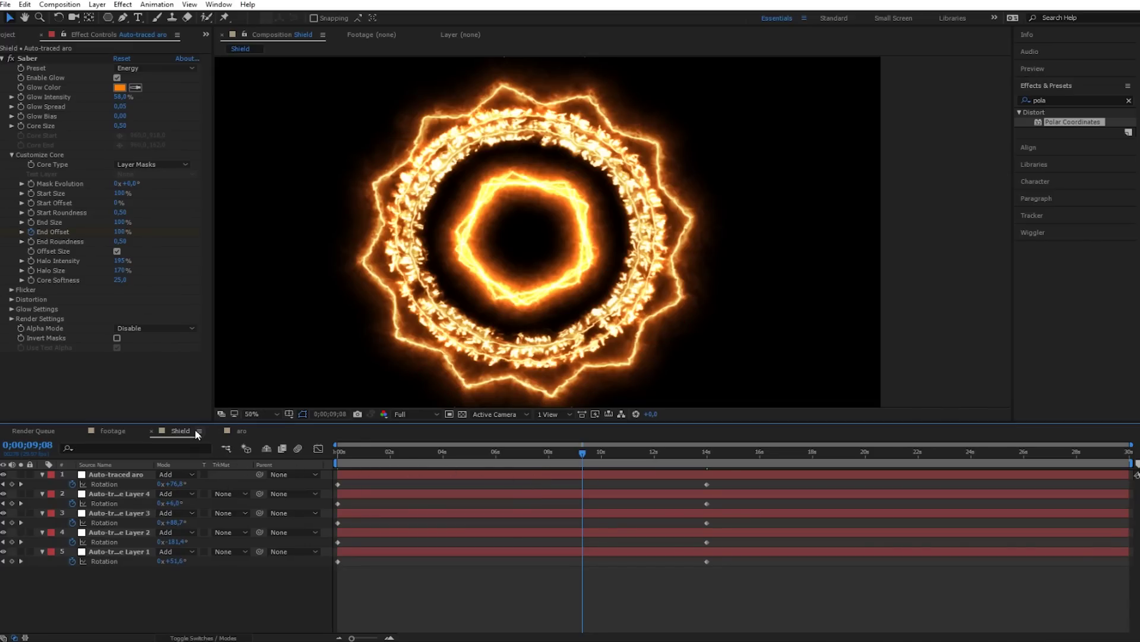
left_click(134, 436)
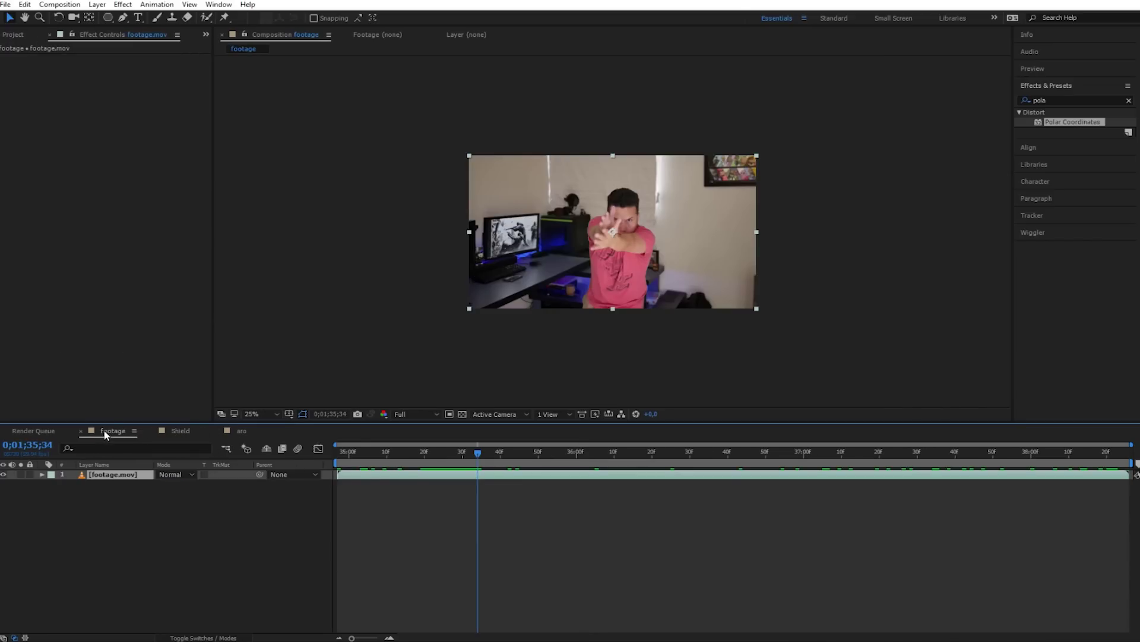
Scrub the footage composition to frame 0;01;35;31.
mouse_move(473, 453)
left_mouse_down()
mouse_move(414, 449)
mouse_move(571, 451)
mouse_move(382, 451)
mouse_move(409, 451)
left_mouse_up()
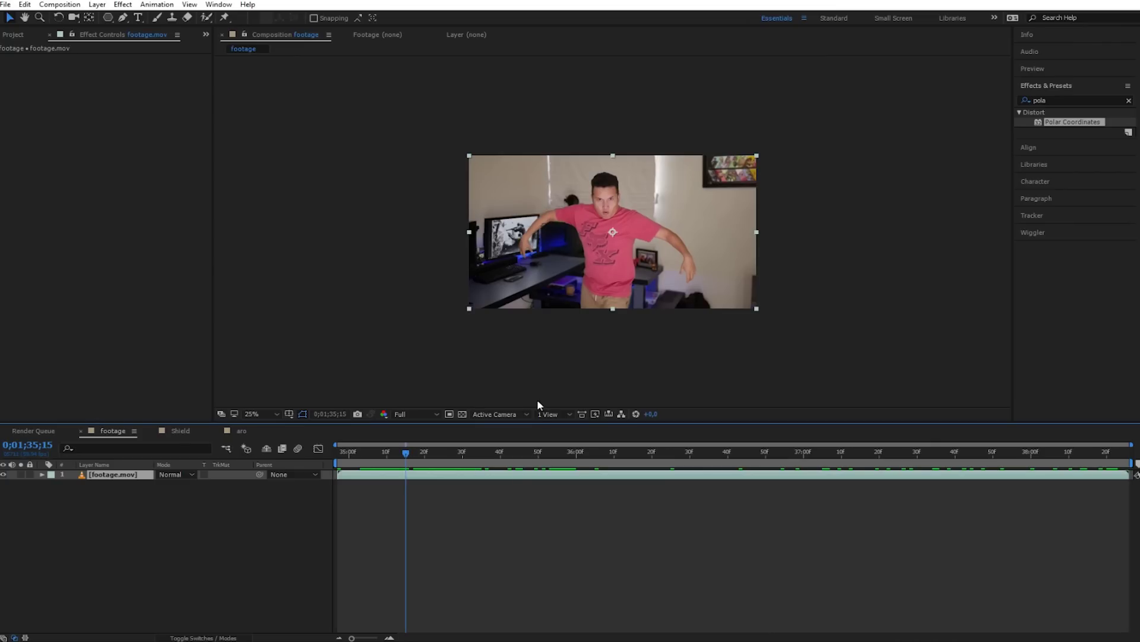
left_click_drag(479, 454, 461, 460)
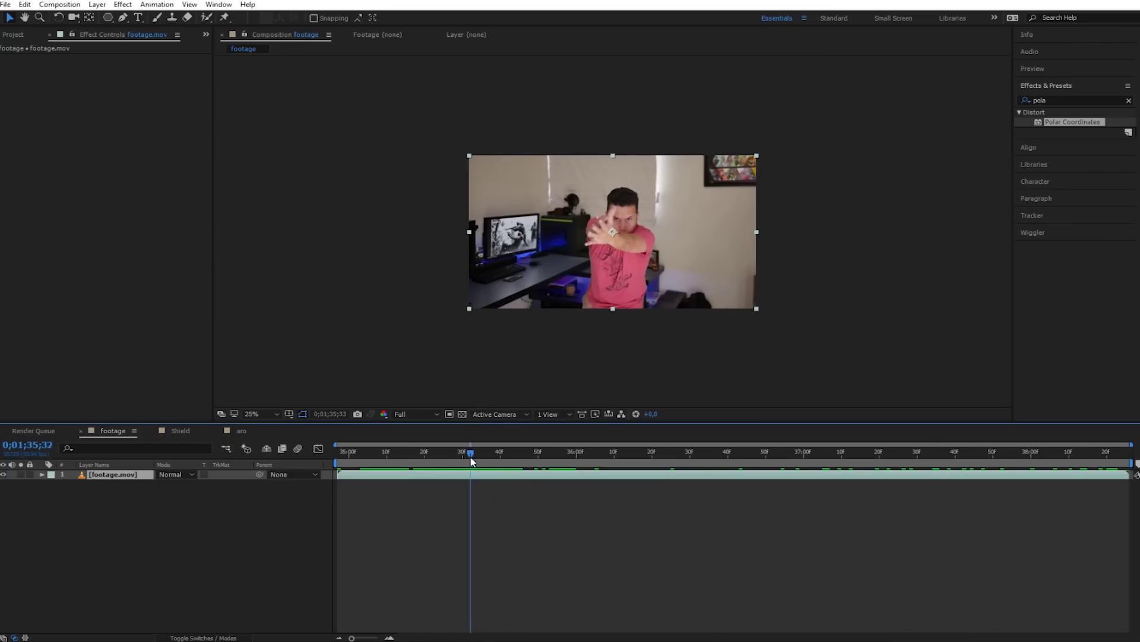
left_click_drag(461, 460, 467, 461)
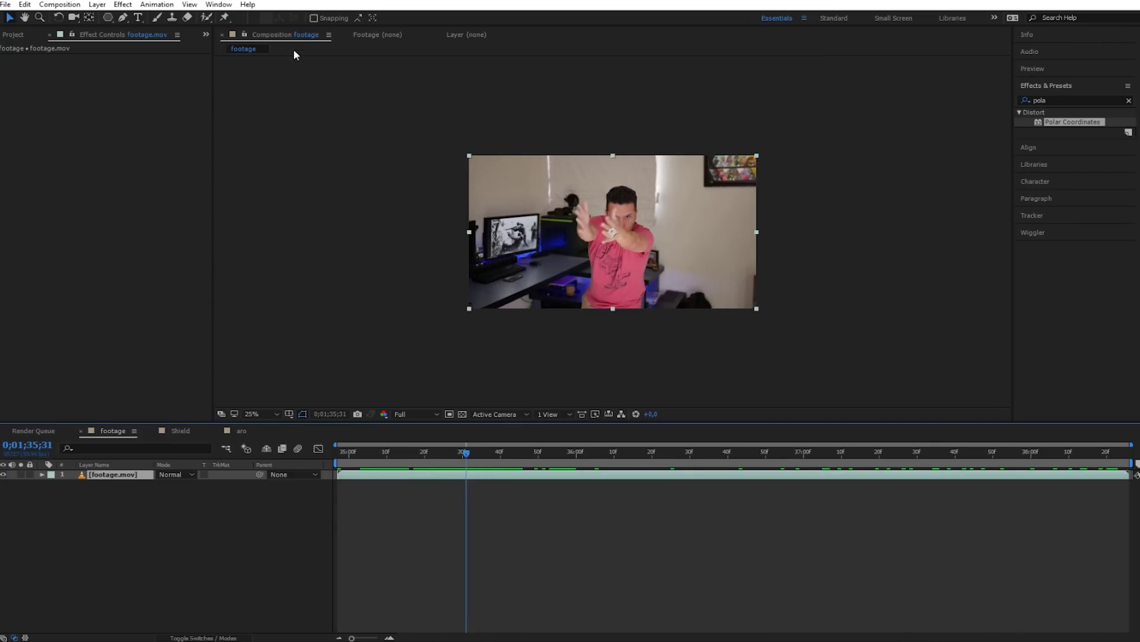
Add a point light layer named Emitter above footage.mov, dismissing the 2D layers warning.
left_click(97, 5)
mouse_move(137, 17)
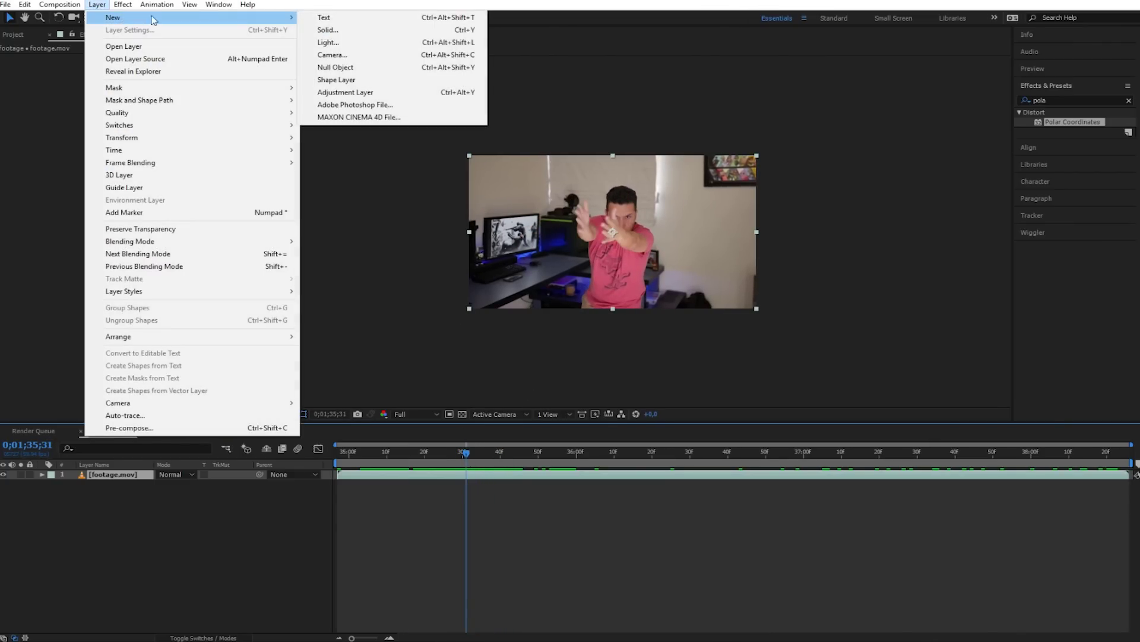
left_click(355, 43)
type("Emitter")
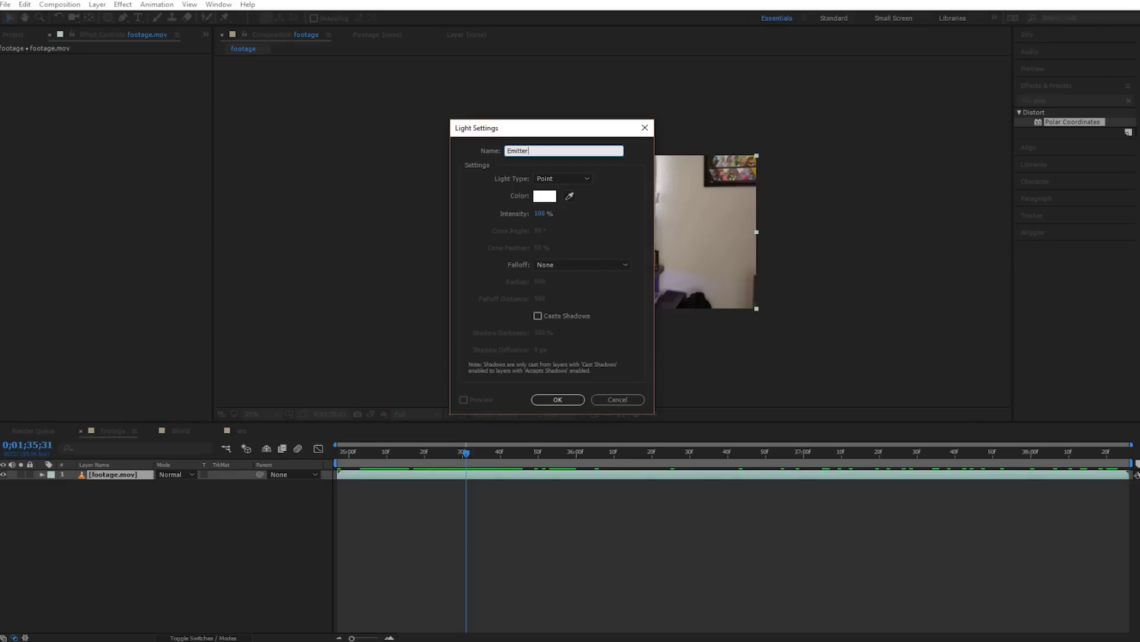
left_click(544, 399)
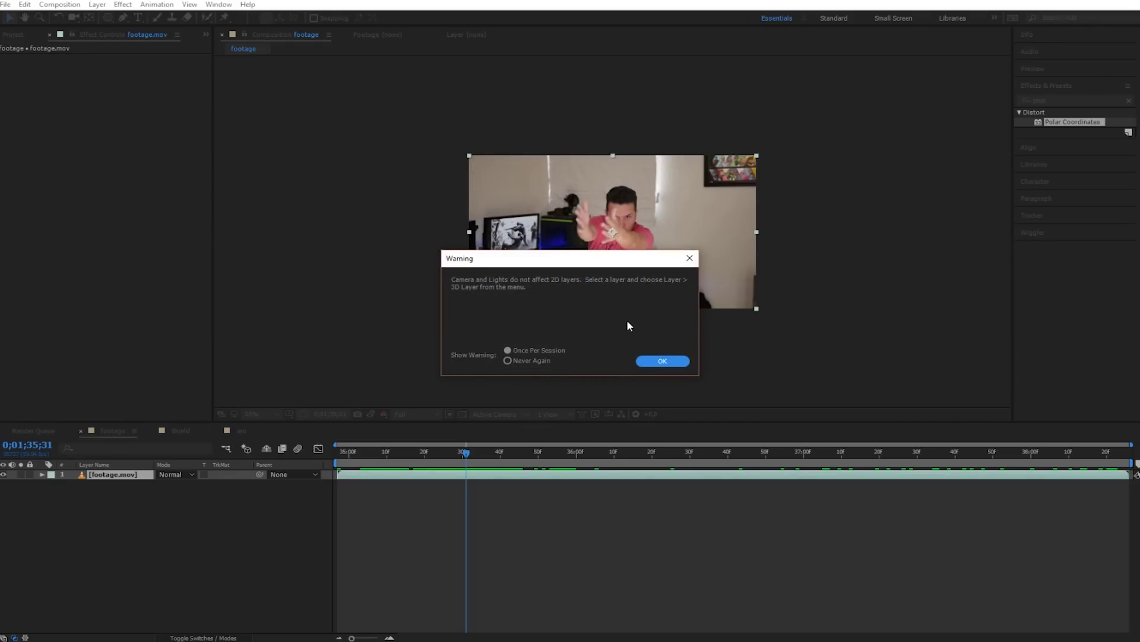
left_click(659, 361)
key("period")
key("period")
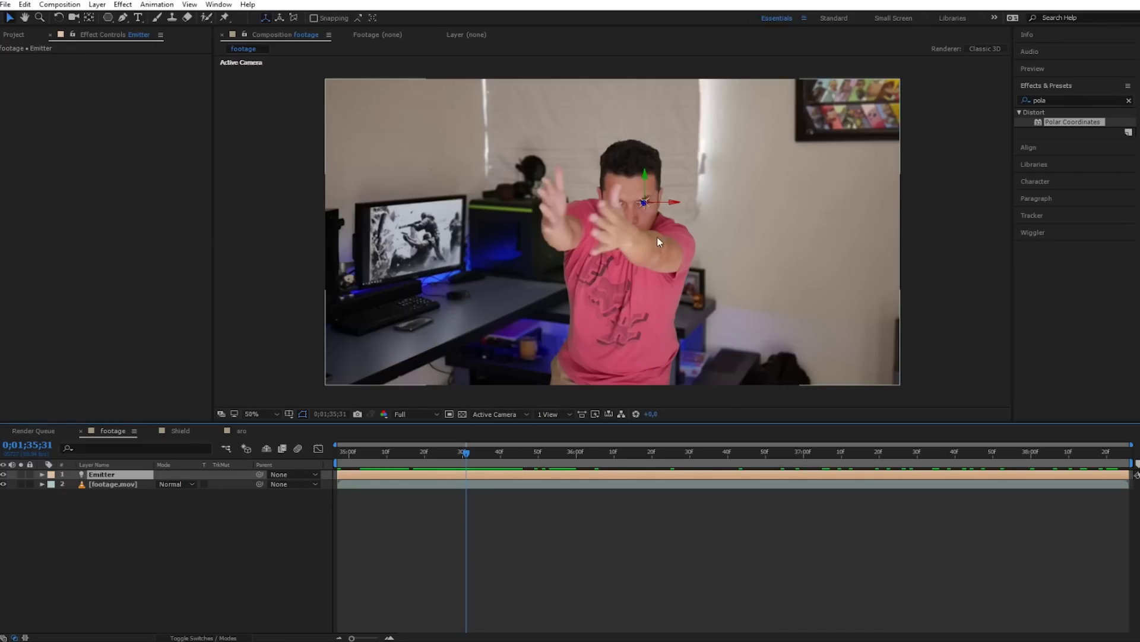
Enable Position keyframing on the Emitter light and place it on the hand.
left_click_drag(645, 202, 579, 217)
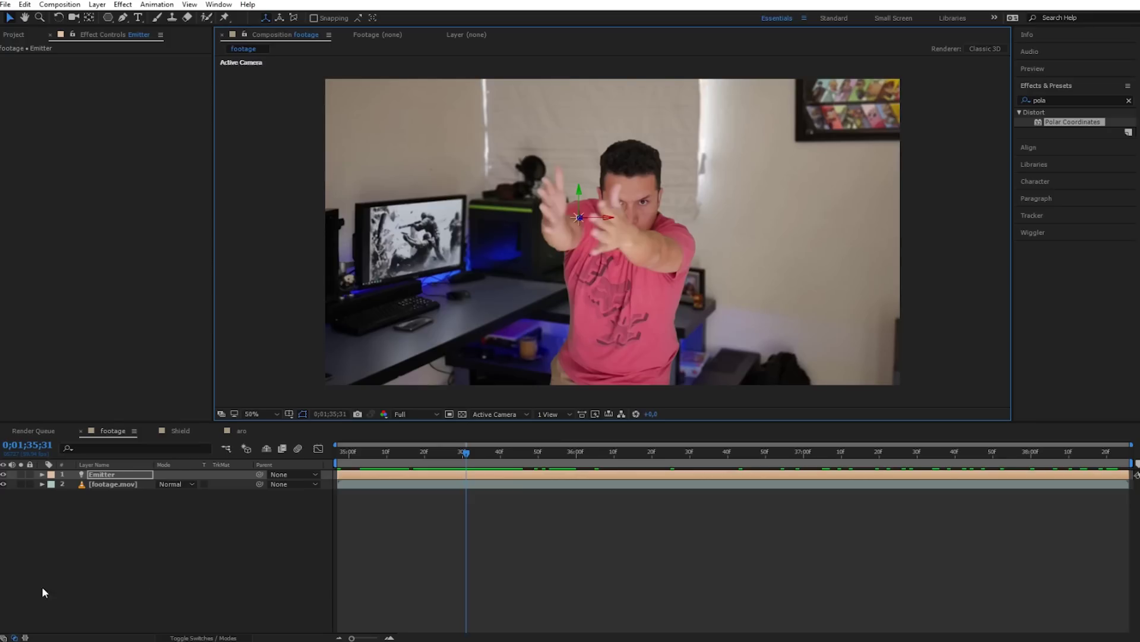
key("p")
left_click(72, 484)
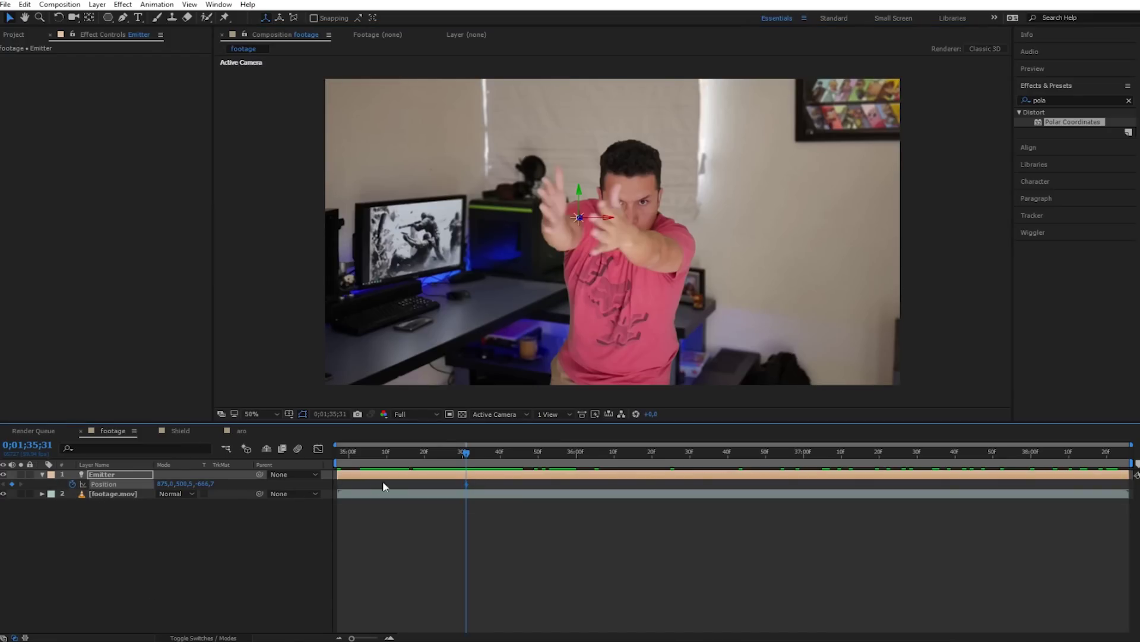
left_click_drag(467, 456, 488, 457)
left_click(639, 344)
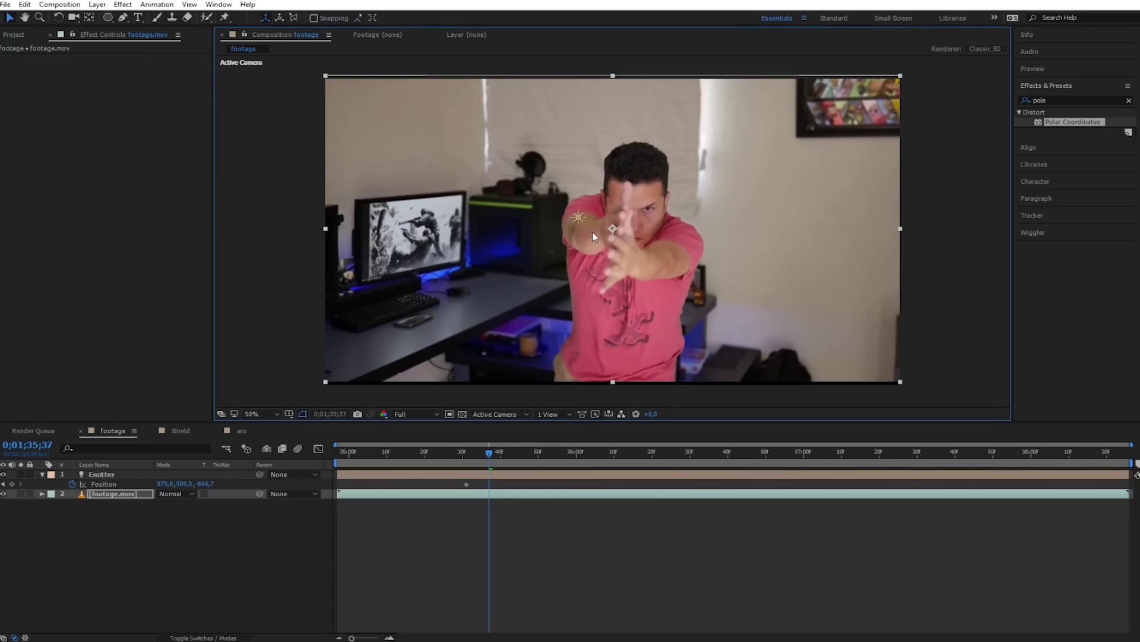
left_click(580, 222)
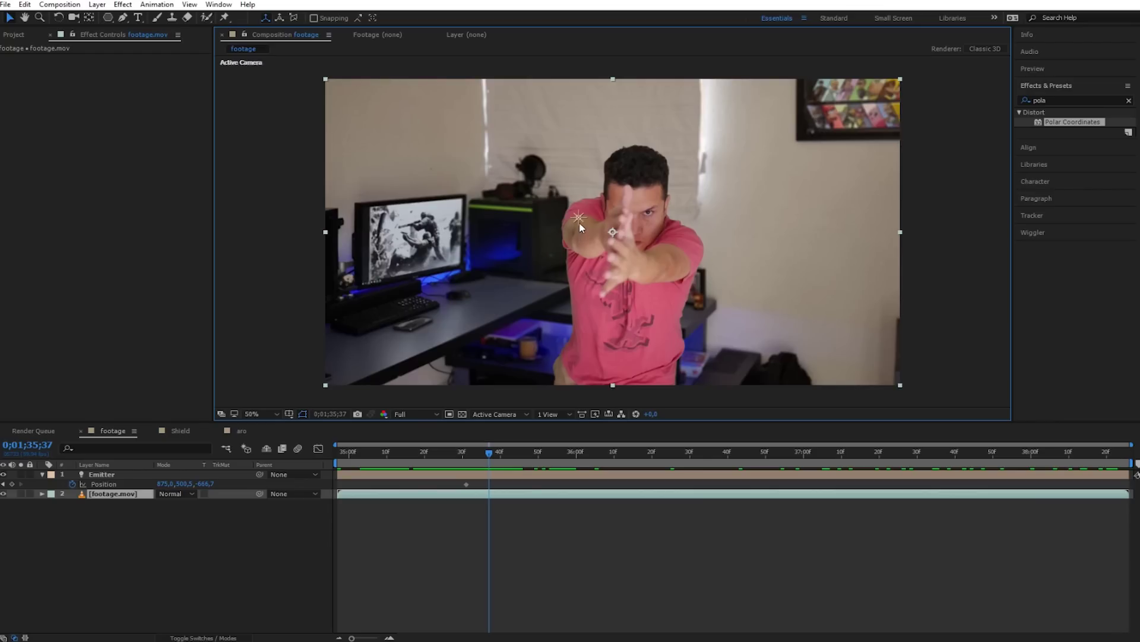
left_click_drag(580, 222, 617, 252)
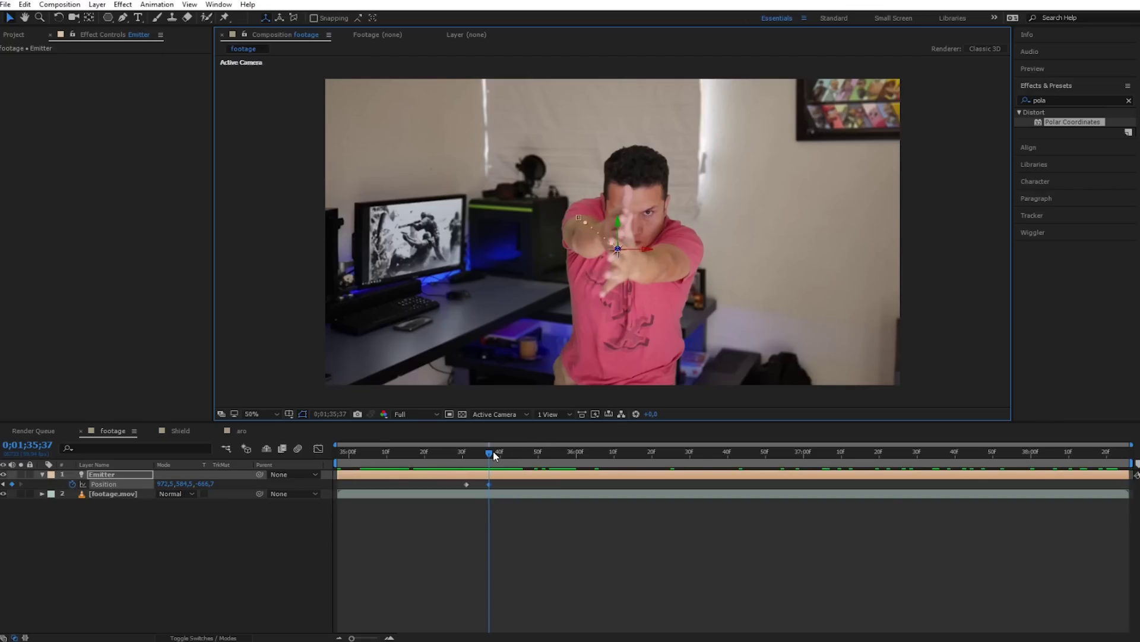
Add further Emitter Position keyframes on later frames, ending on the raised hands.
left_click_drag(494, 455, 520, 455)
left_click(616, 257)
left_click(620, 252)
left_click(618, 255)
left_click_drag(619, 253, 634, 231)
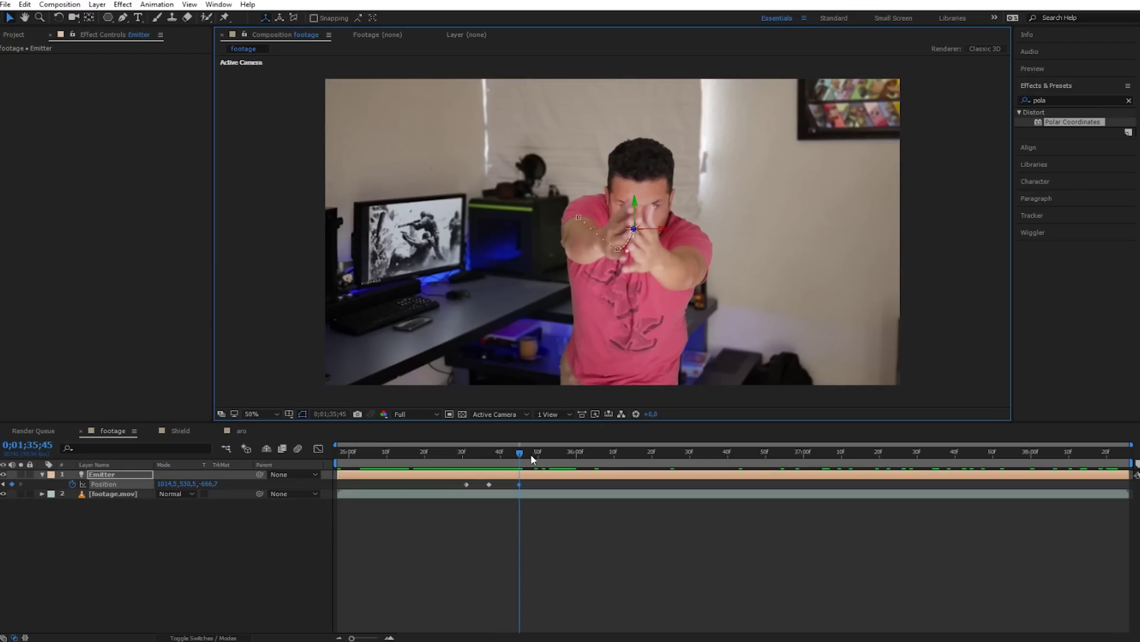
left_click_drag(534, 455, 565, 455)
left_click(640, 229)
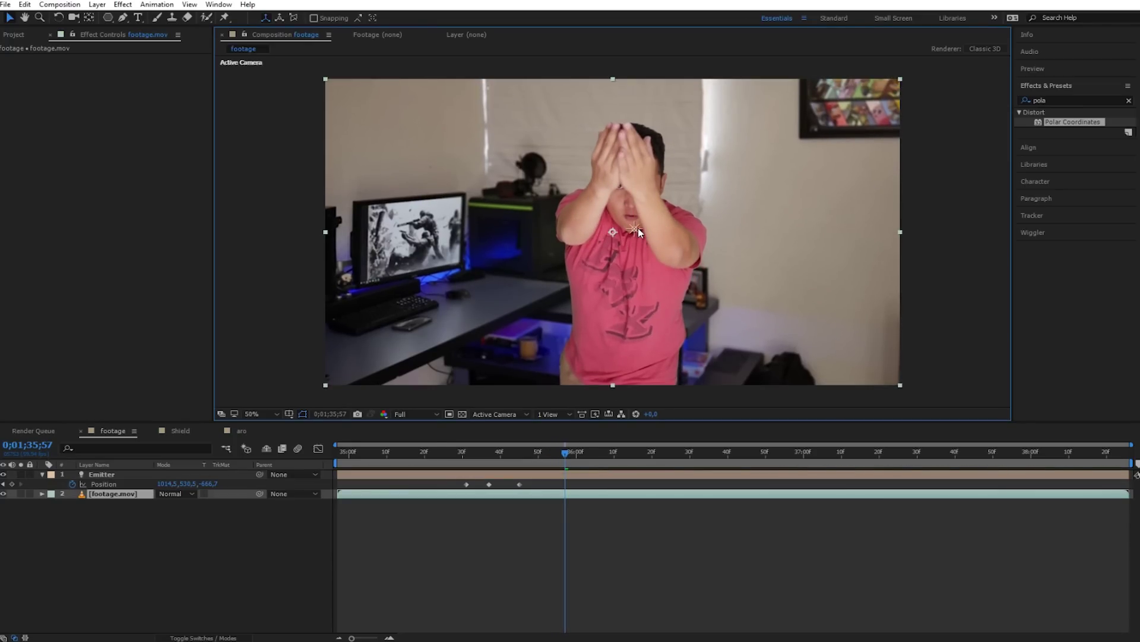
left_click_drag(634, 230, 619, 149)
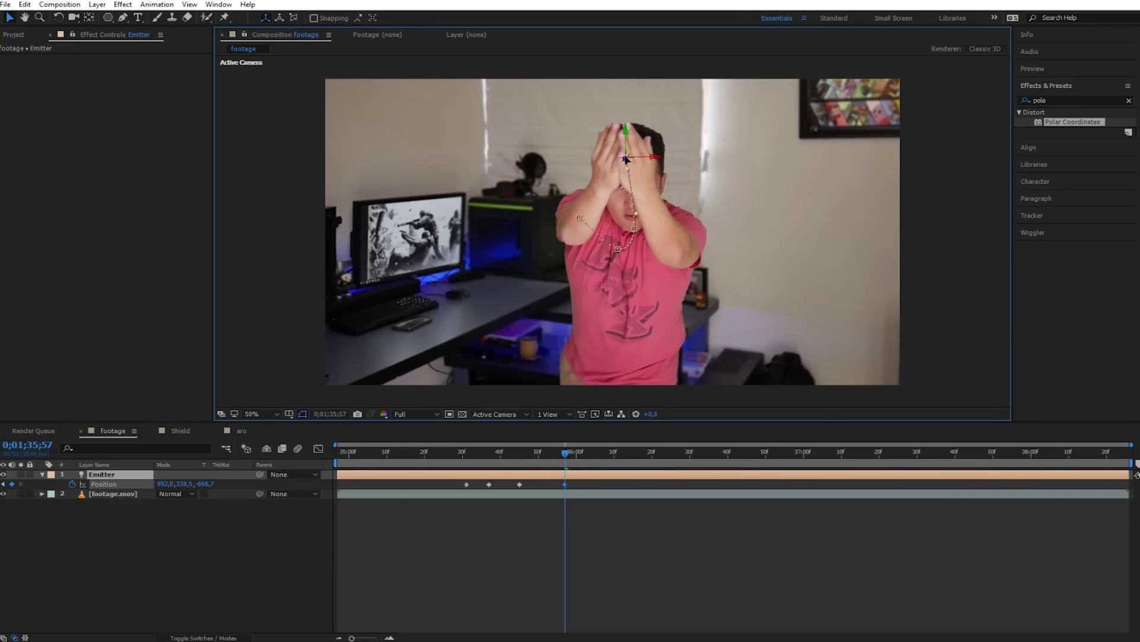
Lock footage.mov and scrub the timeline to check the Emitter follows the hand.
left_click(30, 493)
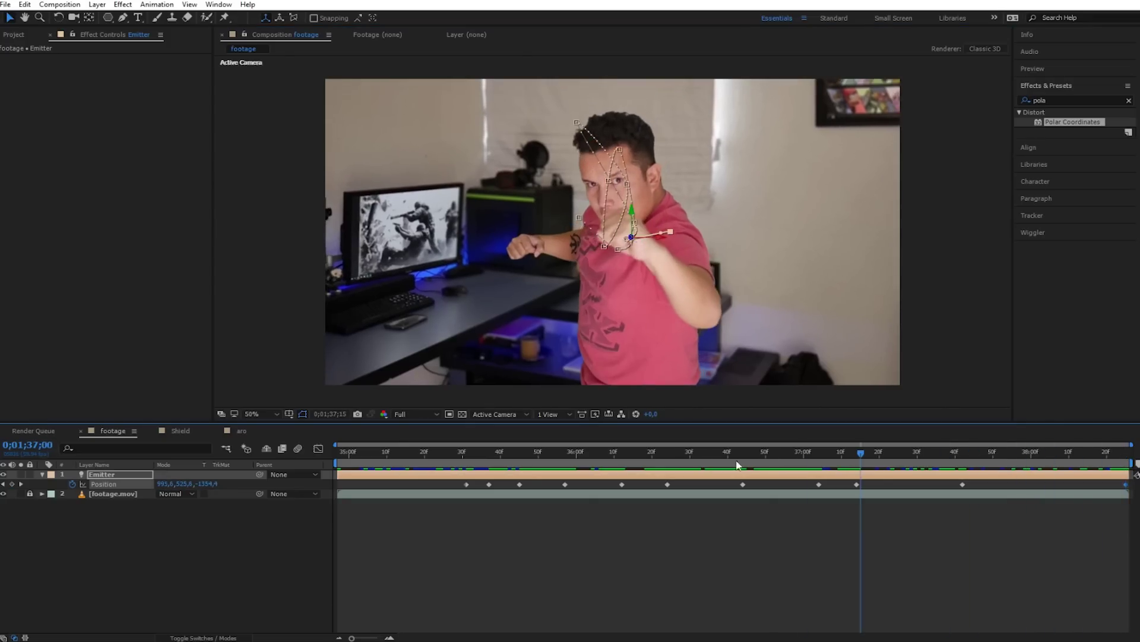
left_click_drag(1129, 462, 330, 461)
left_click(516, 455)
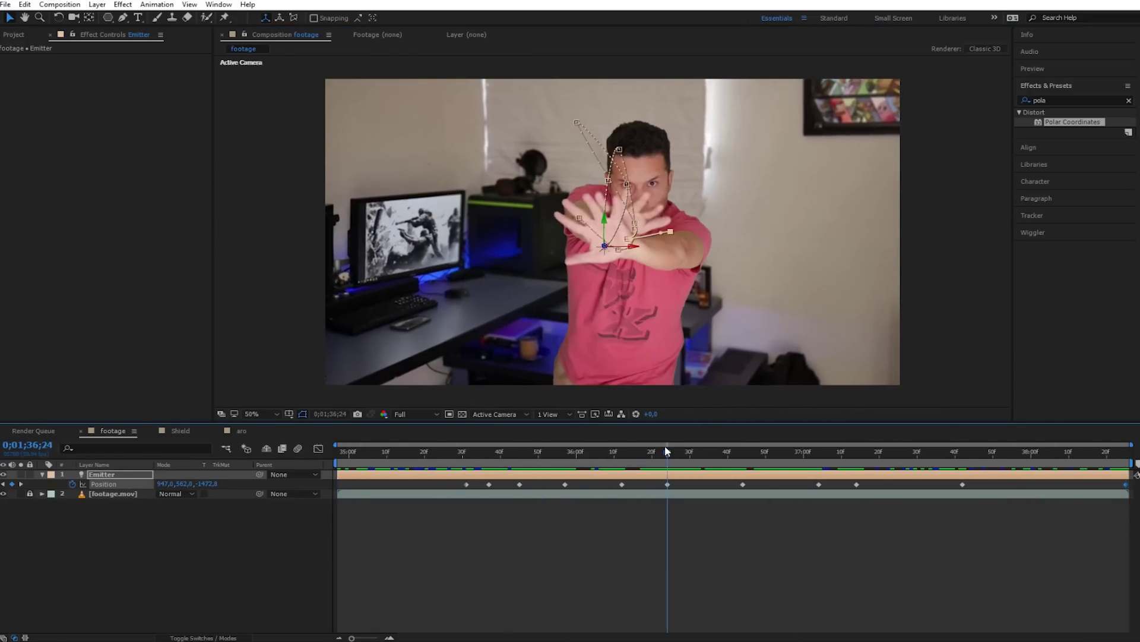
left_click_drag(542, 459, 622, 454)
left_click(207, 585)
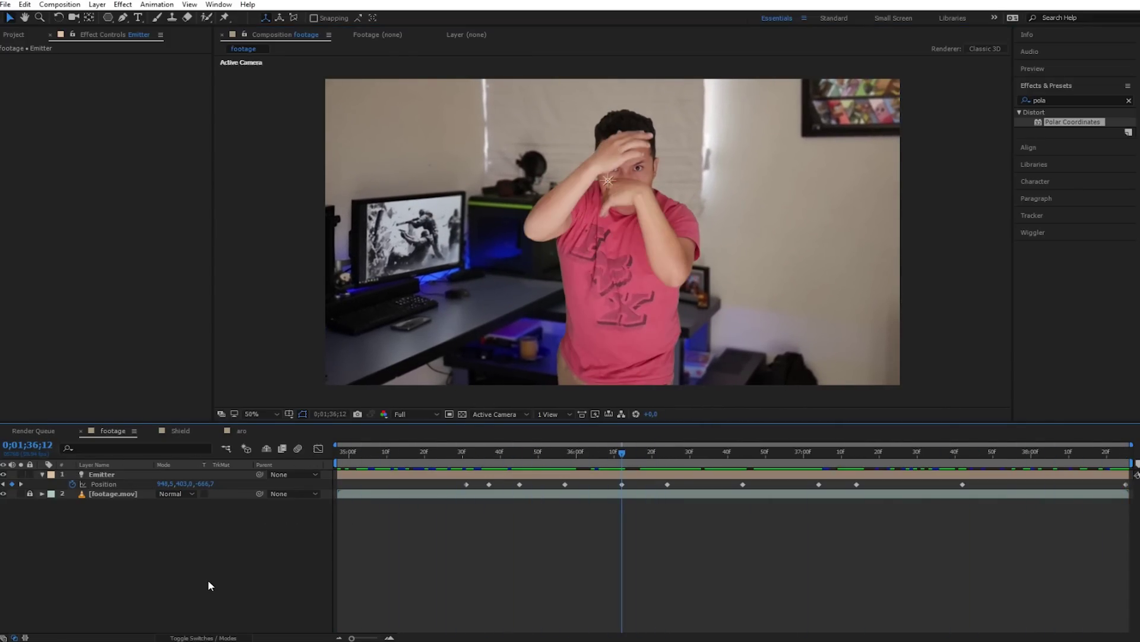
left_click(103, 8)
Create a new solid layer named Particulas.
mouse_move(112, 17)
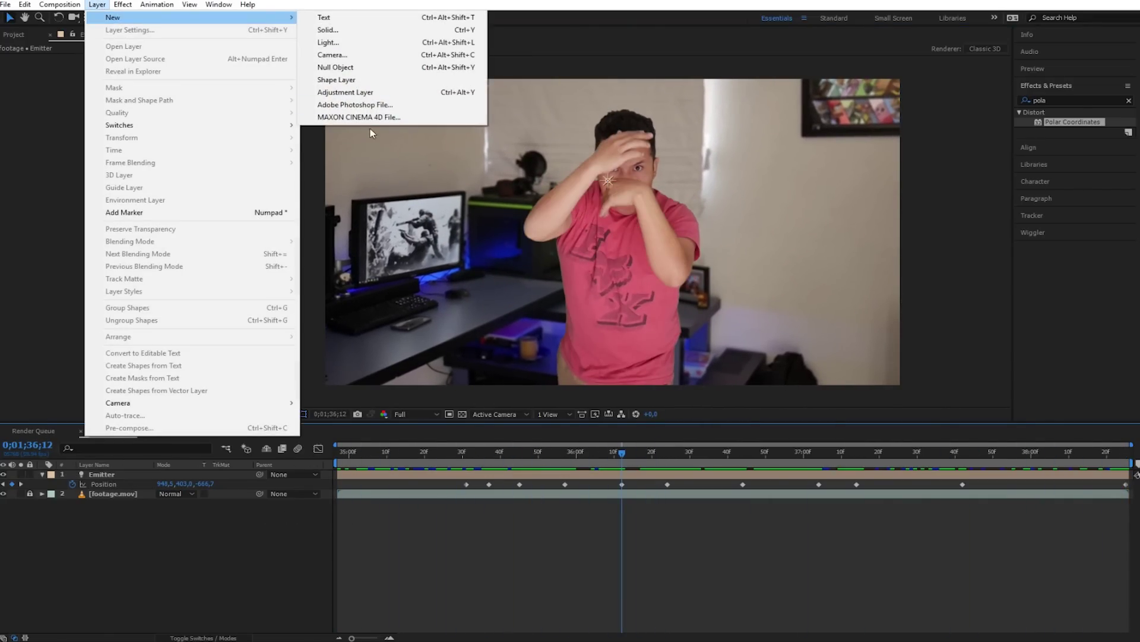
left_click(328, 29)
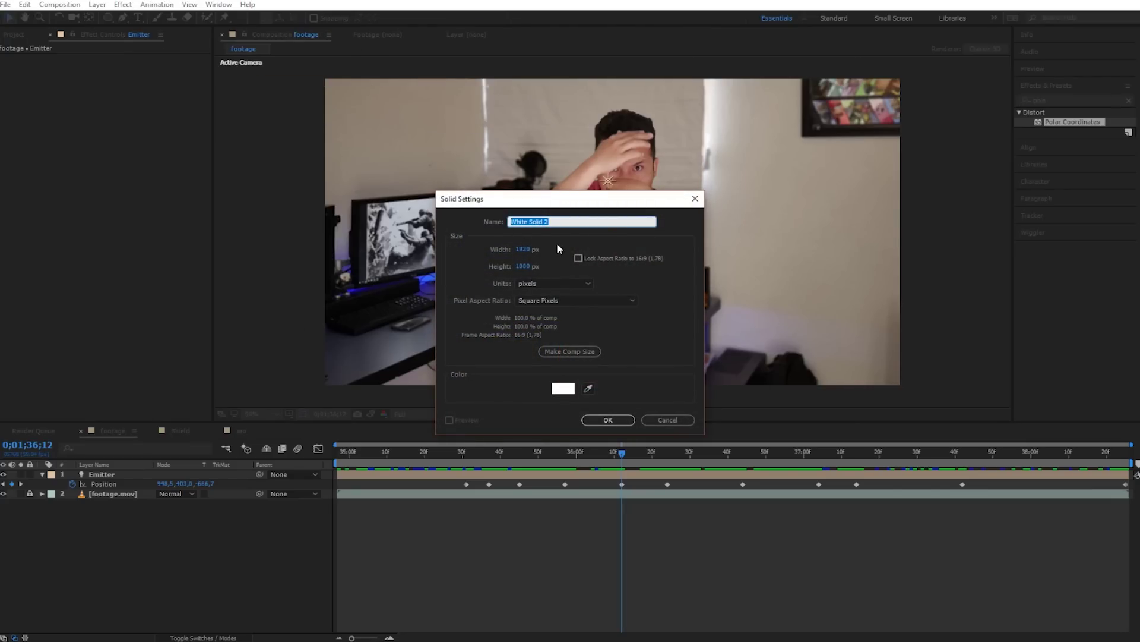
type("Pa")
type("s")
key("Return")
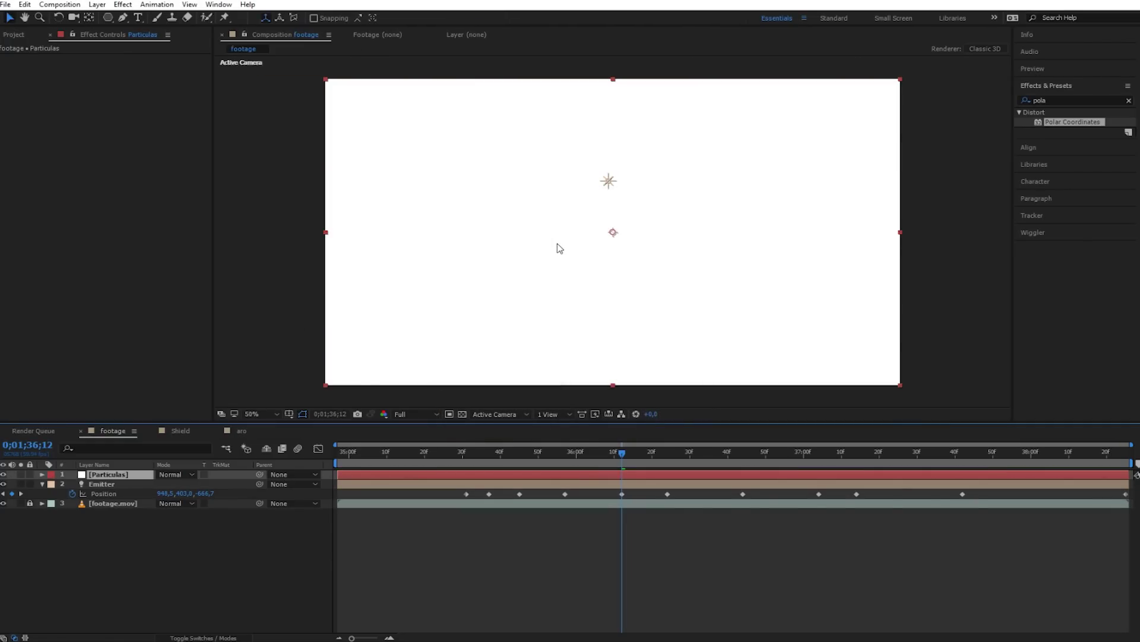
Apply Trapcode Particular to the Particulas solid.
left_click(117, 484)
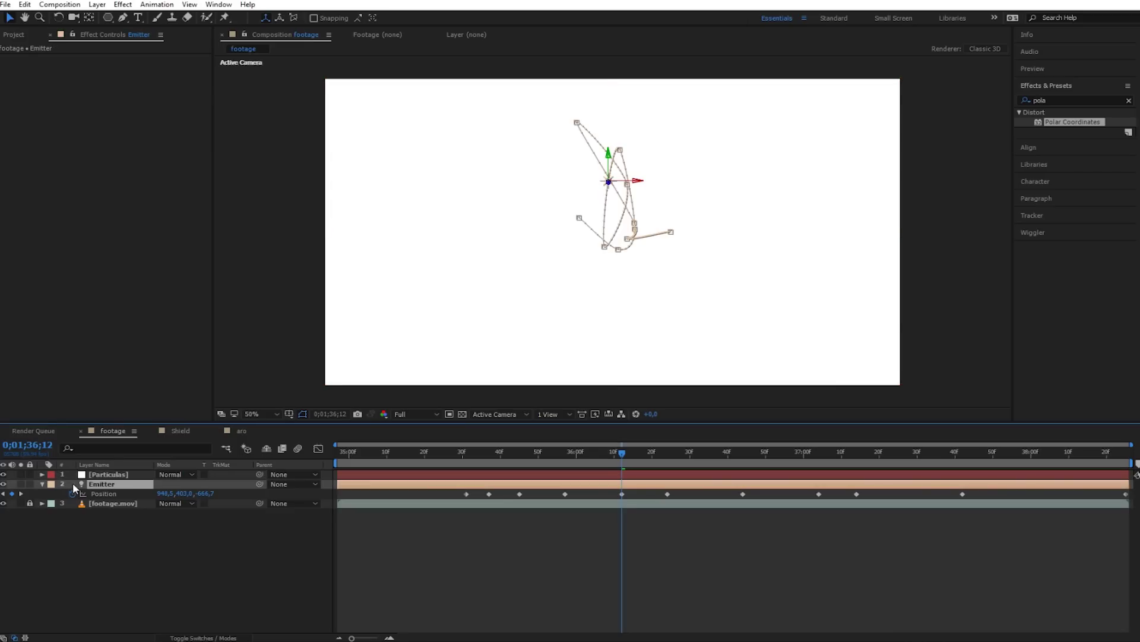
left_click(41, 484)
left_click(110, 474)
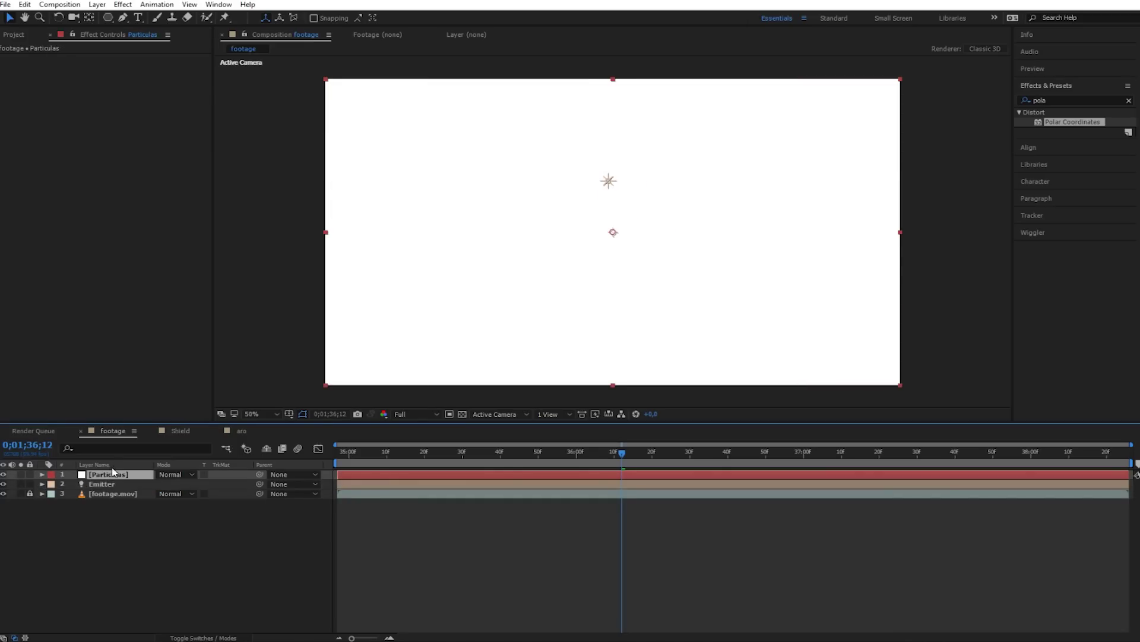
left_click(123, 4)
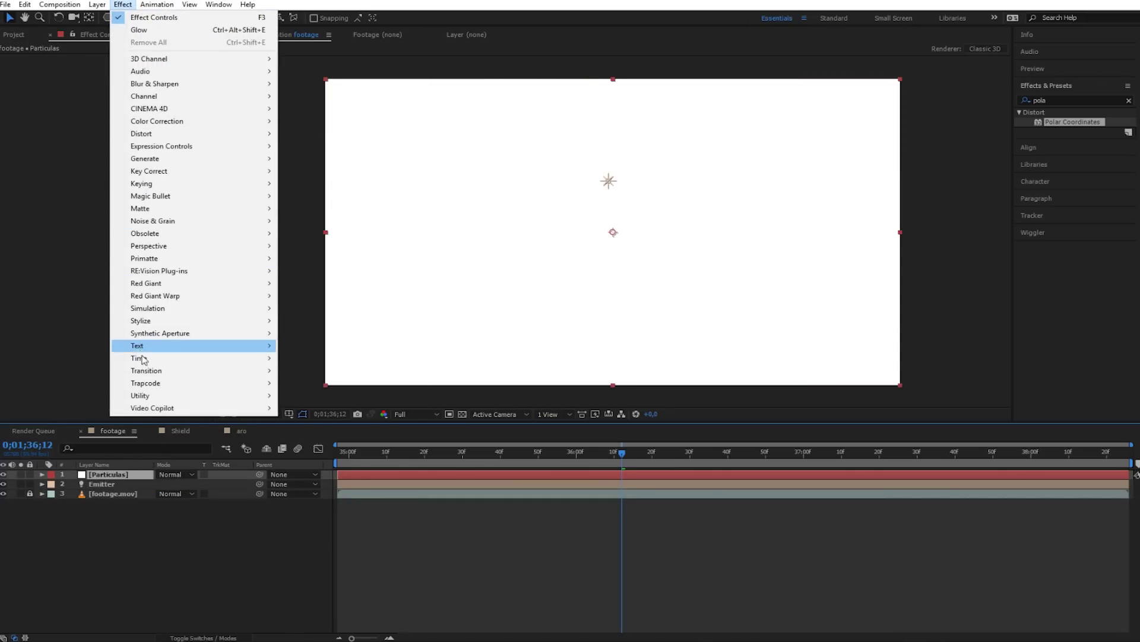
mouse_move(156, 385)
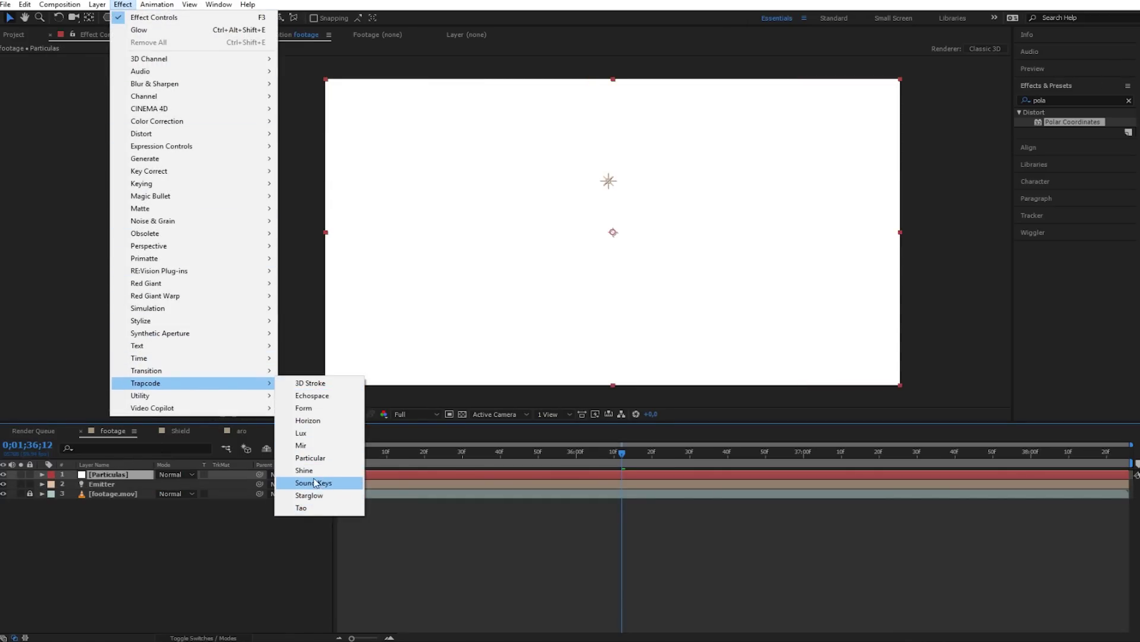
left_click(310, 458)
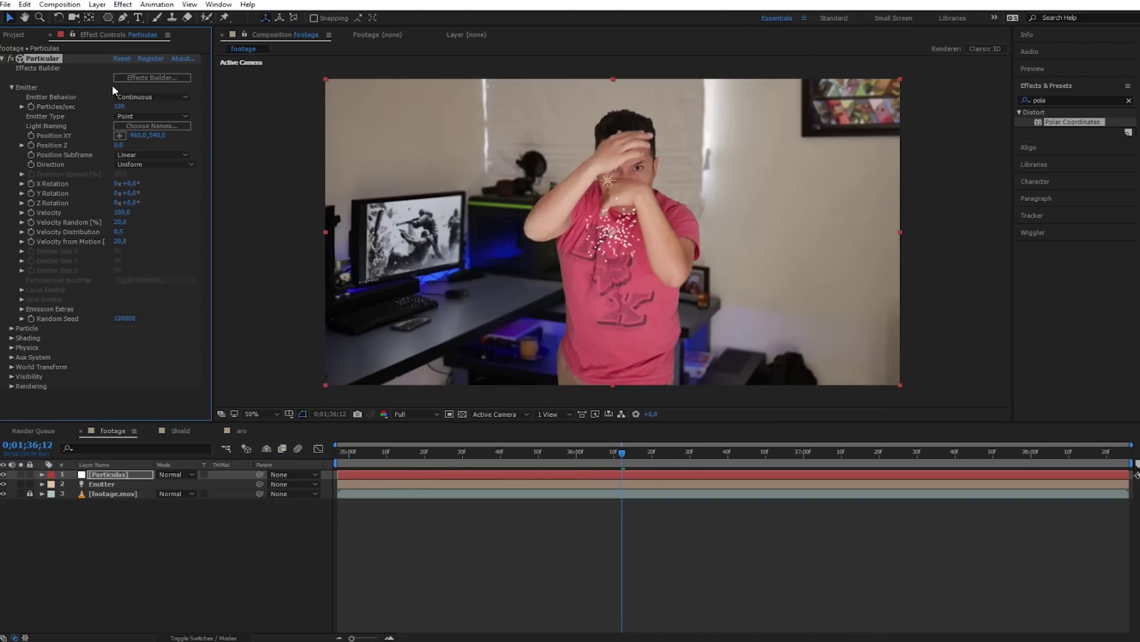
Set Particular's Emitter Type to Light(s) and scrub to see particles spawn from the hand.
left_click(128, 118)
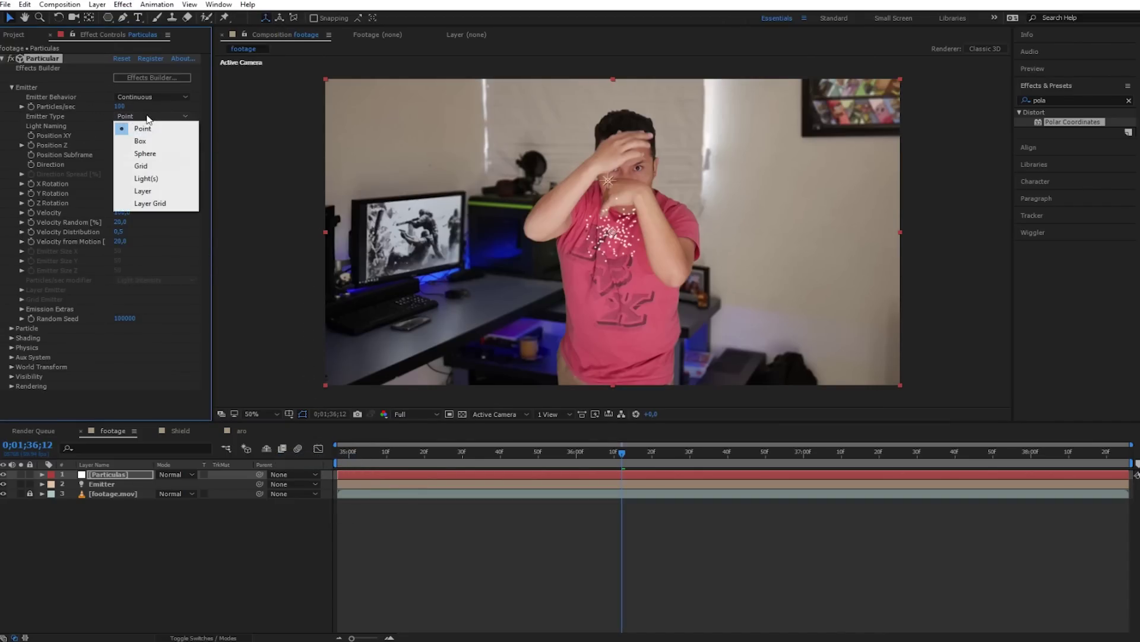
left_click(148, 179)
left_click_drag(522, 460, 615, 463)
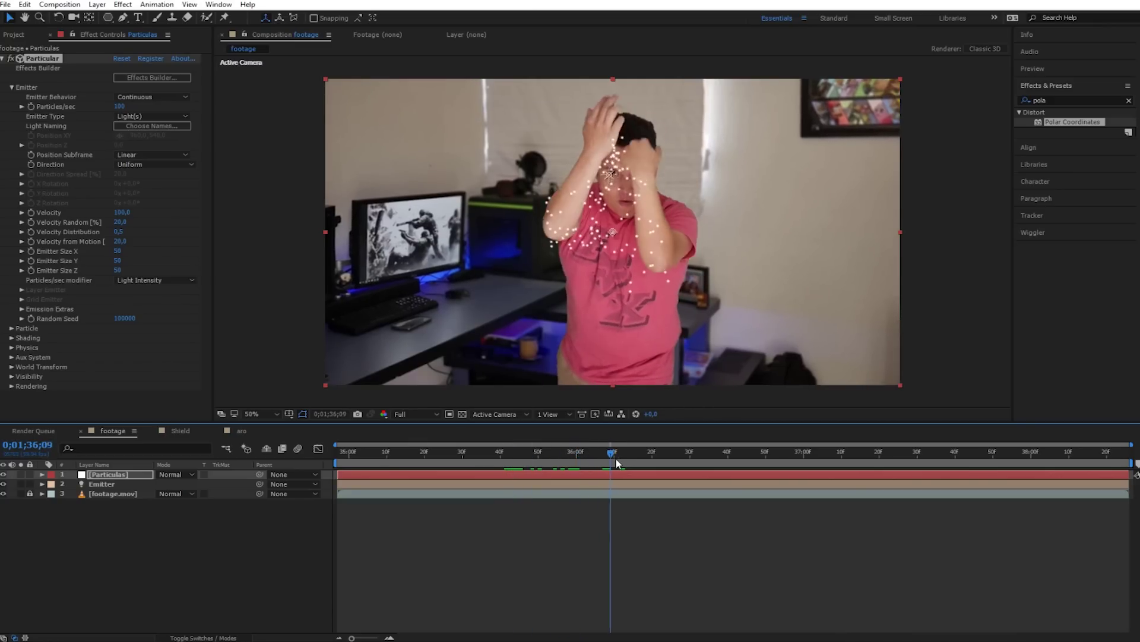
mouse_move(615, 463)
left_mouse_down()
mouse_move(1126, 463)
mouse_move(466, 473)
left_mouse_up()
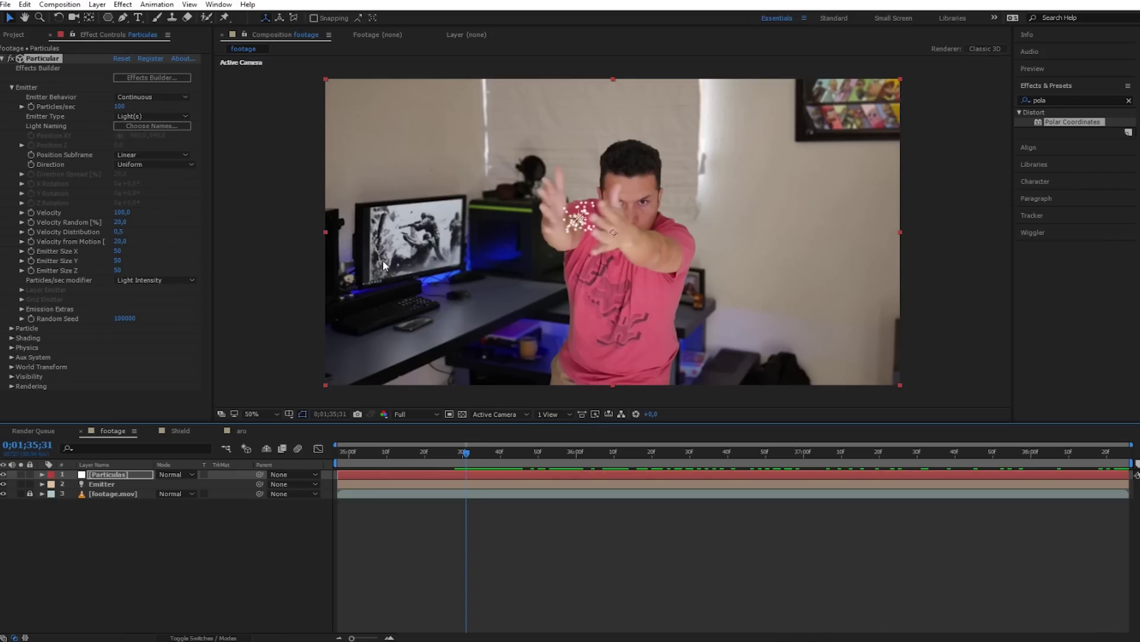
left_click(31, 106)
Set Particular's Particles/sec to 150.
left_click(119, 107)
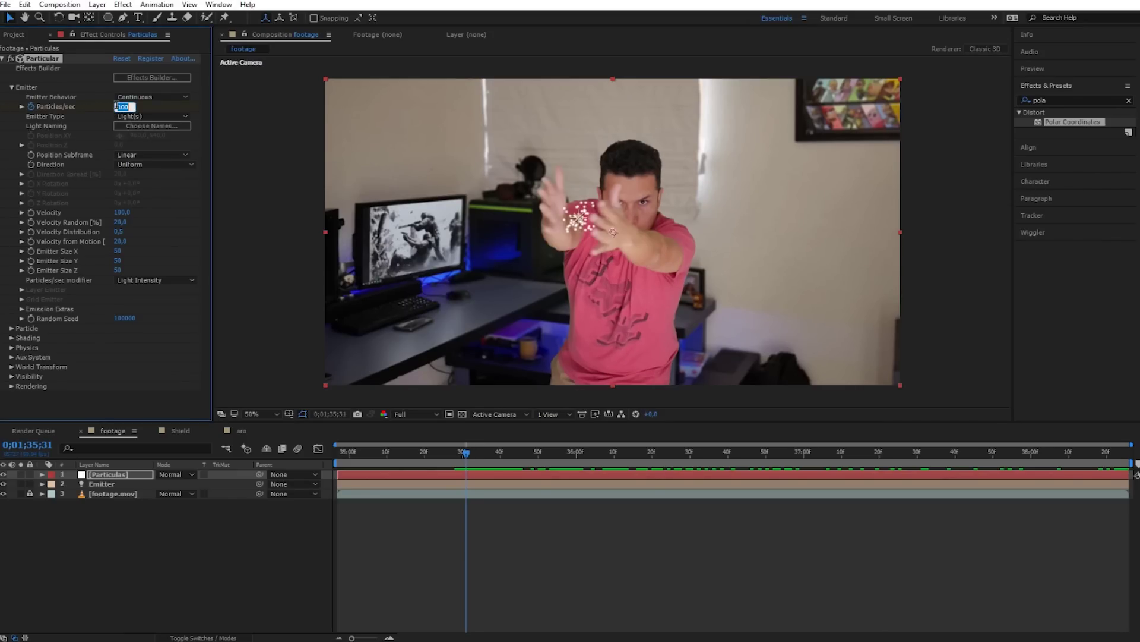
type("0")
key("Return")
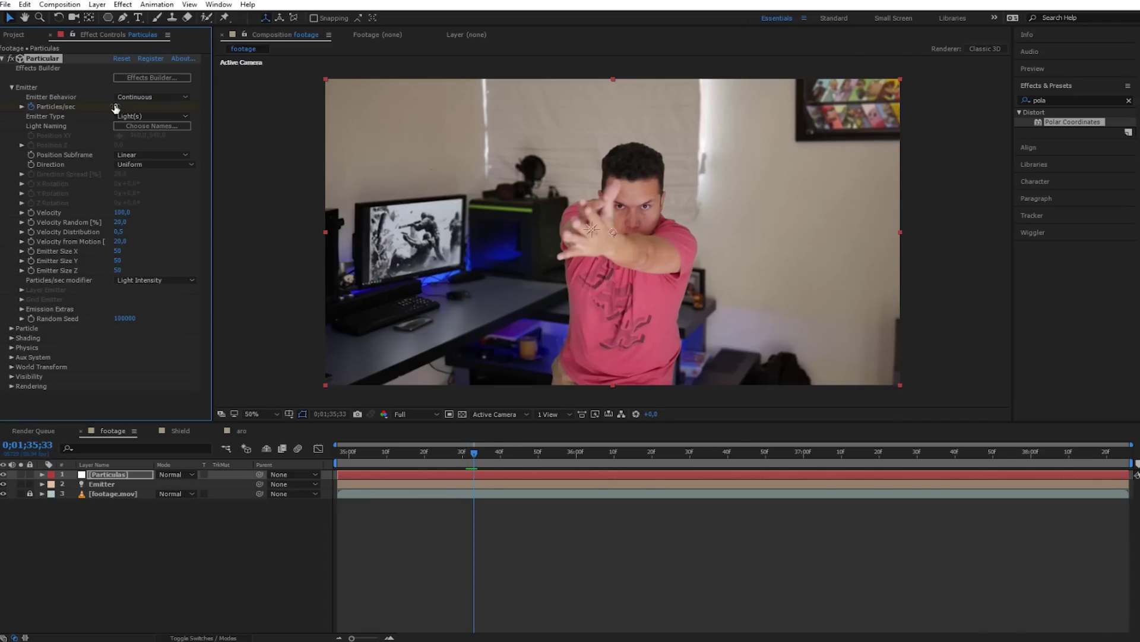
left_click(115, 107)
type("15000")
key("Return")
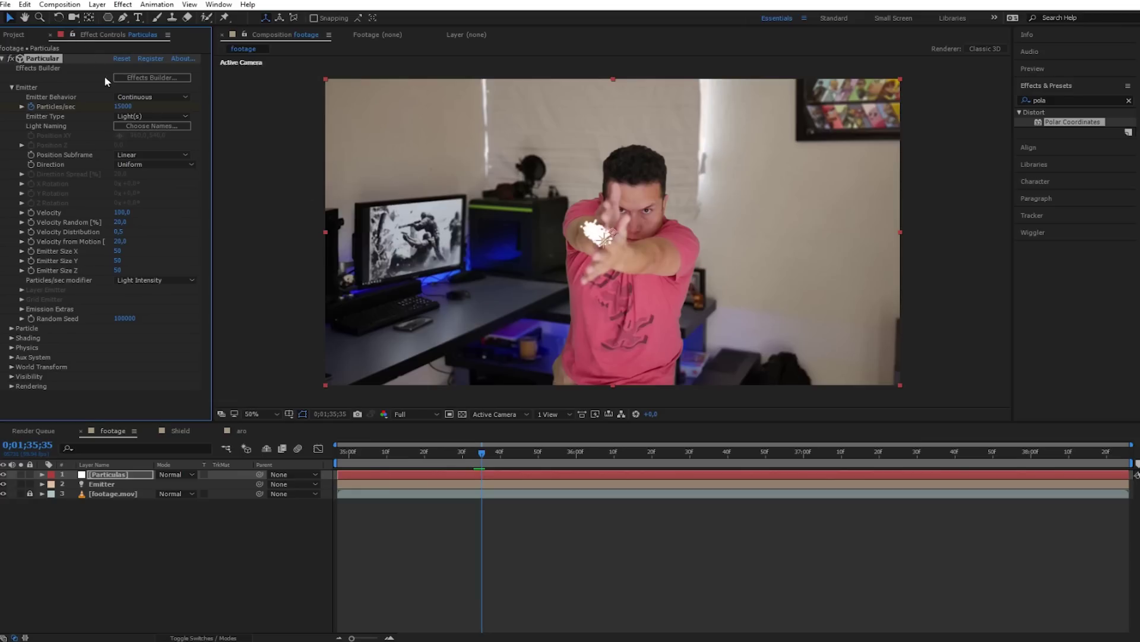
left_click(123, 107)
type("150")
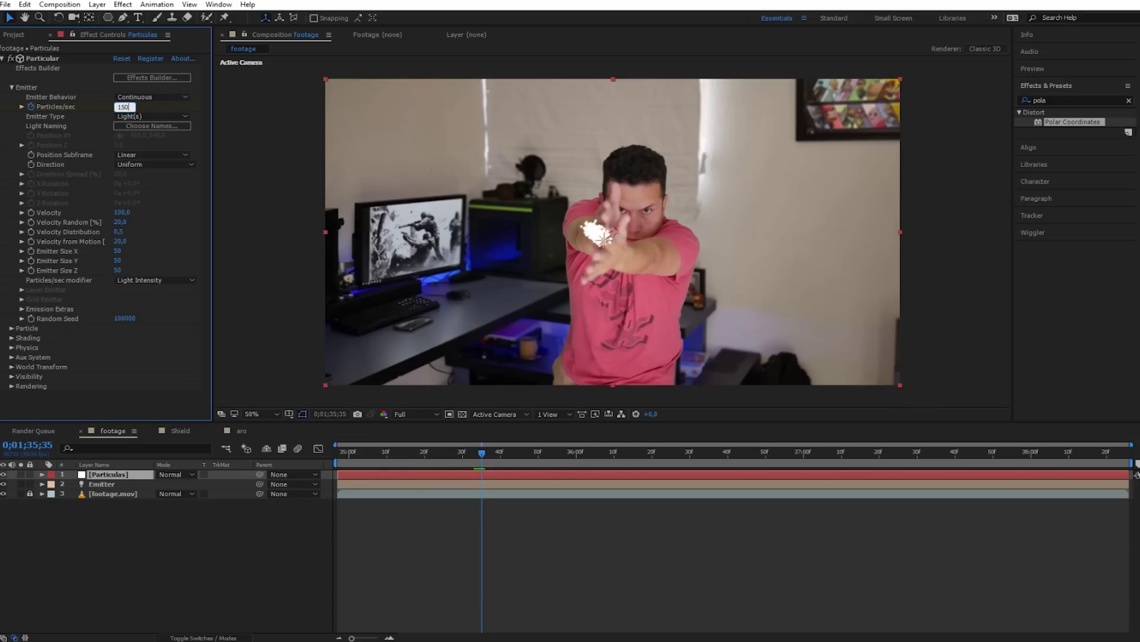
key("Return")
Set Velocity 600, Velocity Random 75, and Emitter Size X 128 and Y 259.
left_click(122, 213)
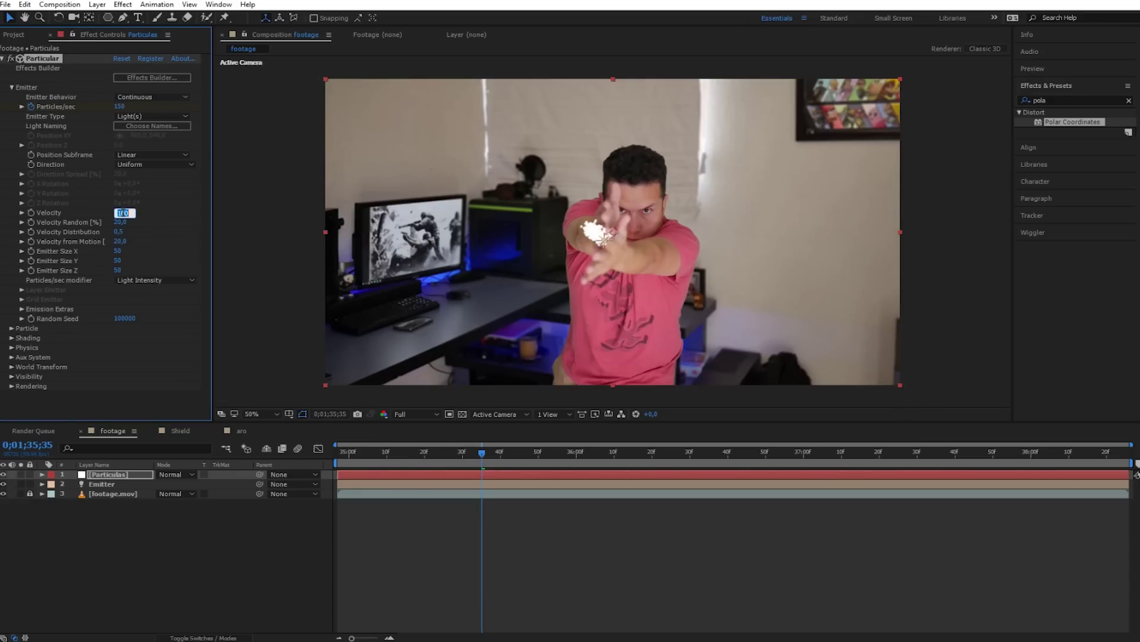
type("600")
key("Return")
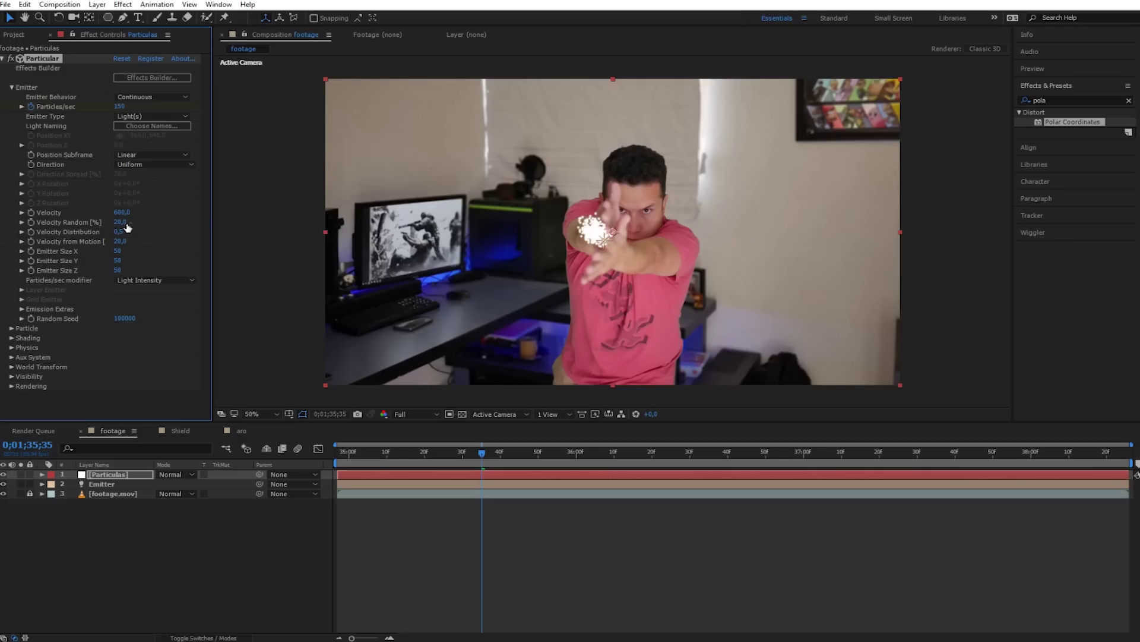
left_click(120, 222)
type("5")
key("Return")
left_click_drag(118, 252, 145, 255)
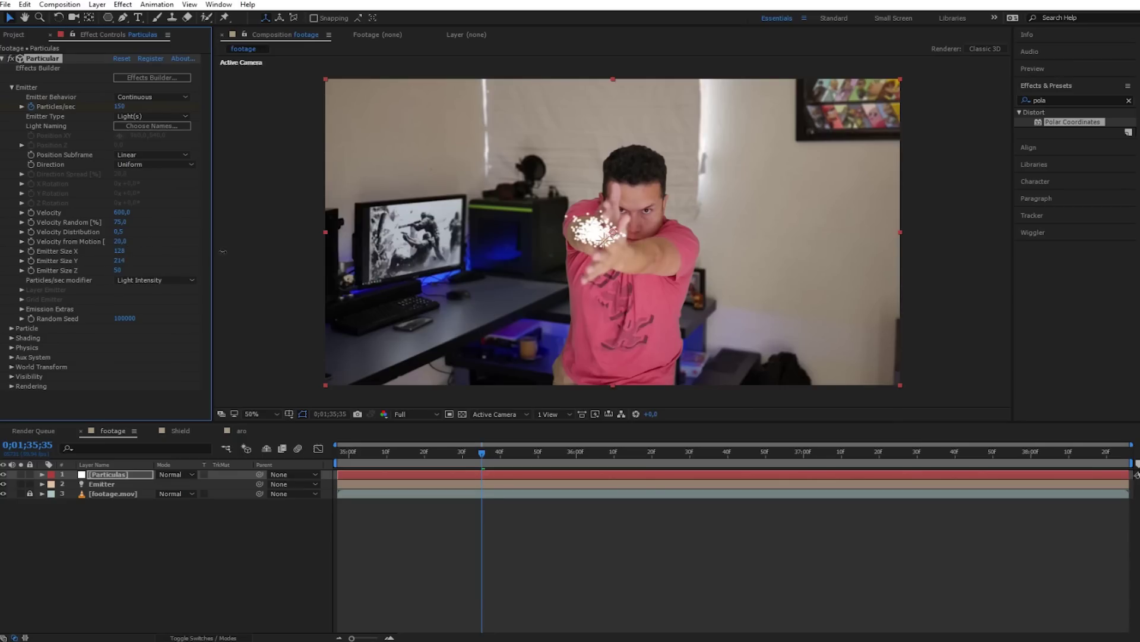
left_click_drag(223, 251, 223, 241)
key("Return")
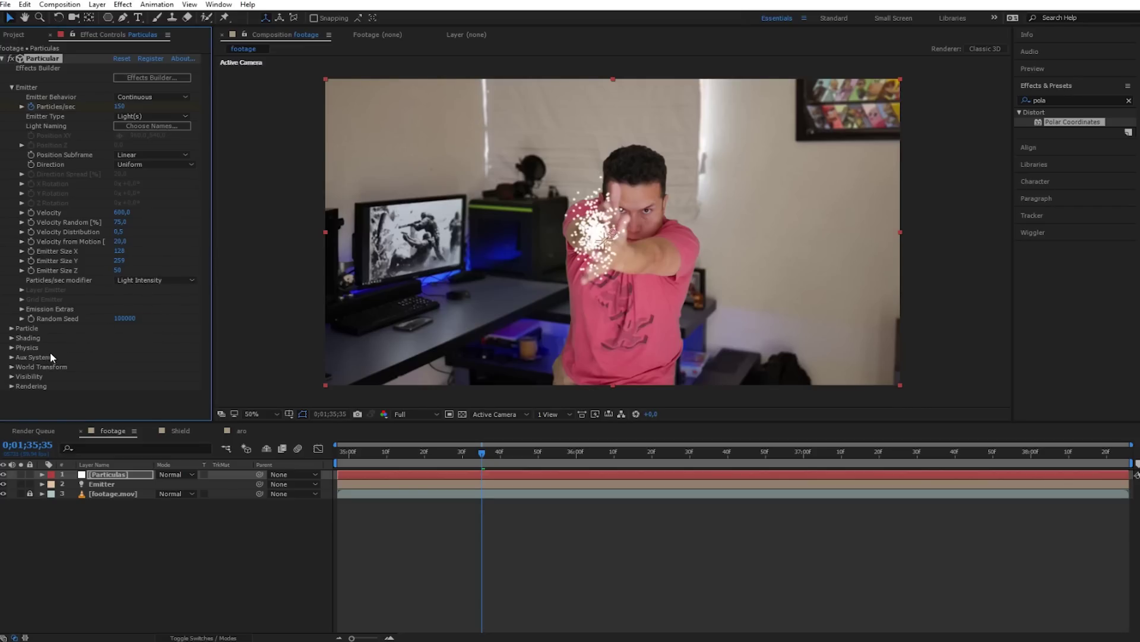
left_click(12, 349)
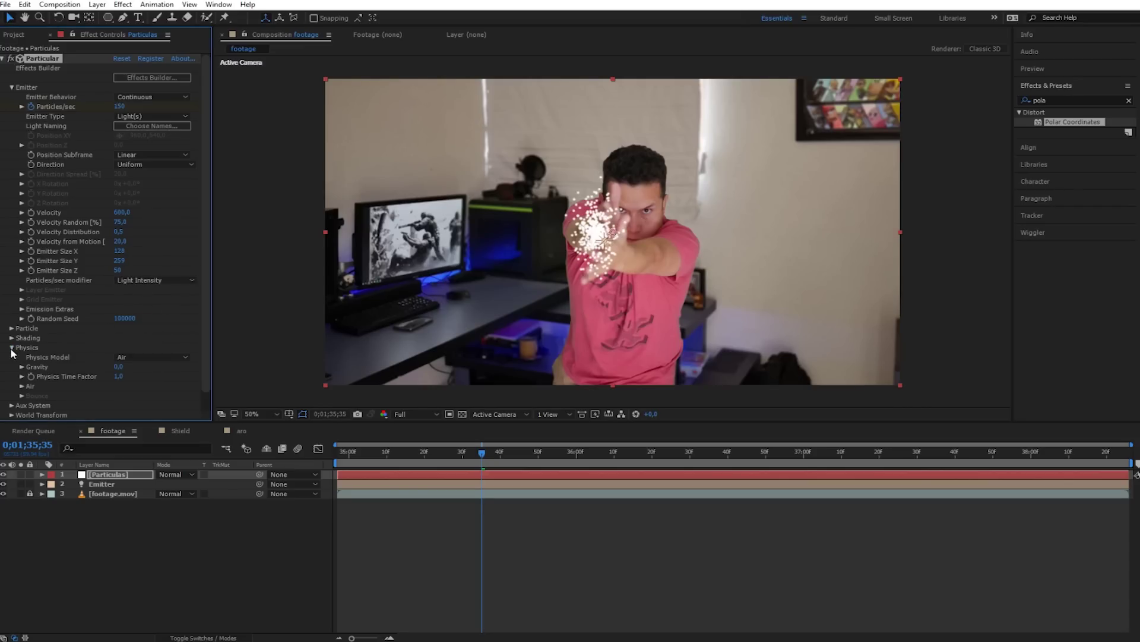
Expand Physics > Air > Turbulence Field and set Affect Position to 650.
scroll(144, 384, "down", 1)
left_click(22, 366)
scroll(77, 367, "down", 6)
left_click(32, 357)
scroll(160, 326, "down", 4)
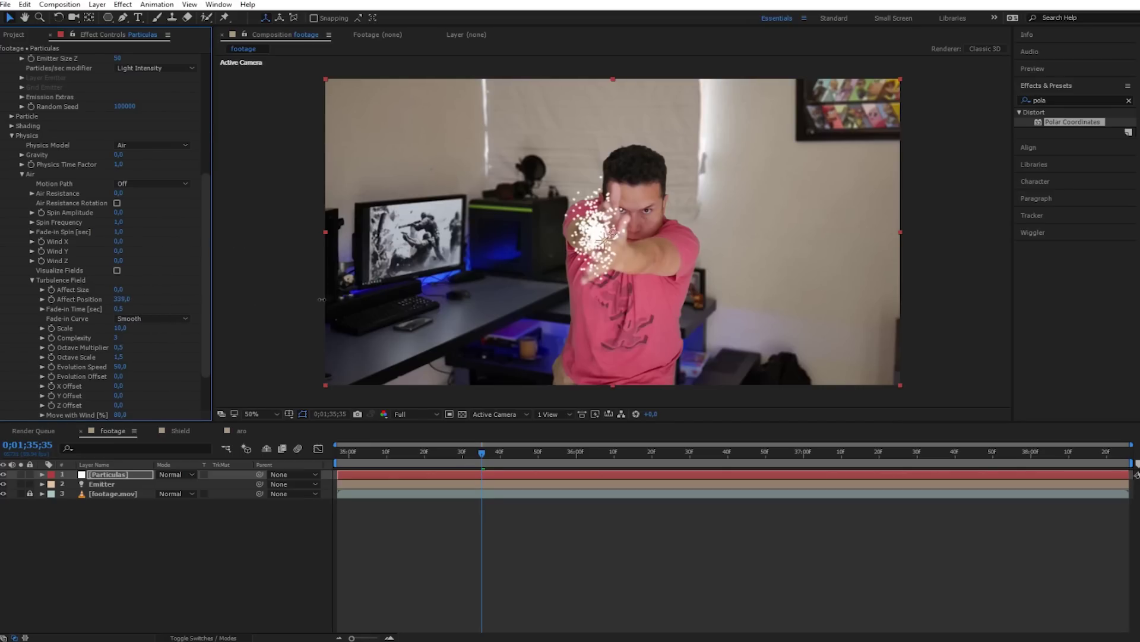
left_click(121, 300)
type("650")
key("Return")
Set the turbulence Affect Size, preview the particles, and settle it at 30.
left_click(119, 290)
key("Return")
left_click_drag(206, 283, 205, 183)
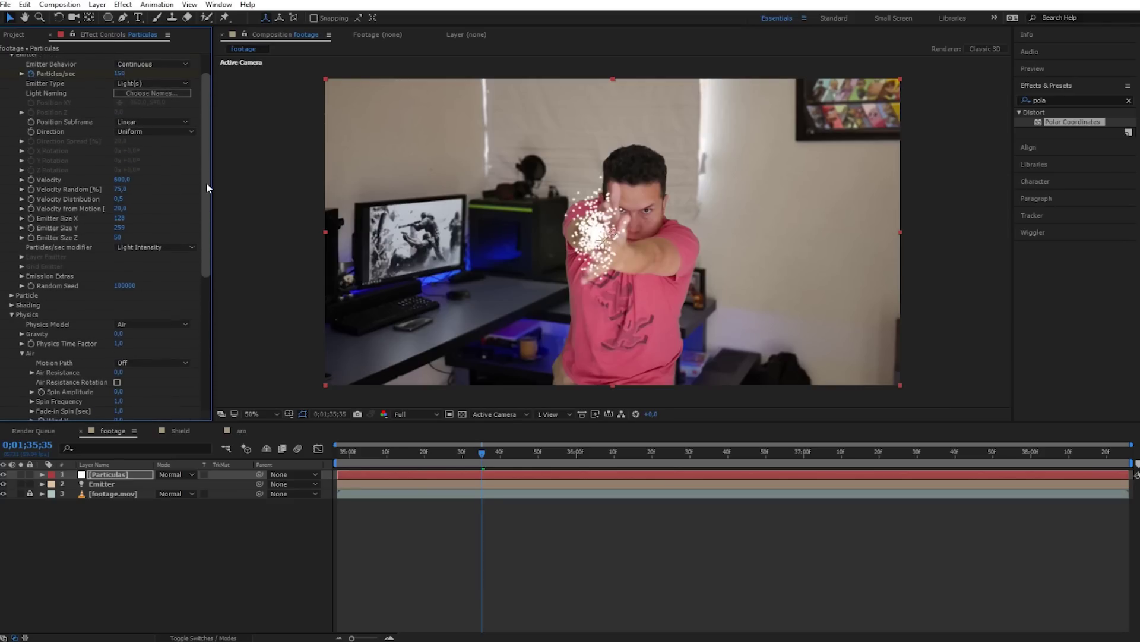
left_click(491, 454)
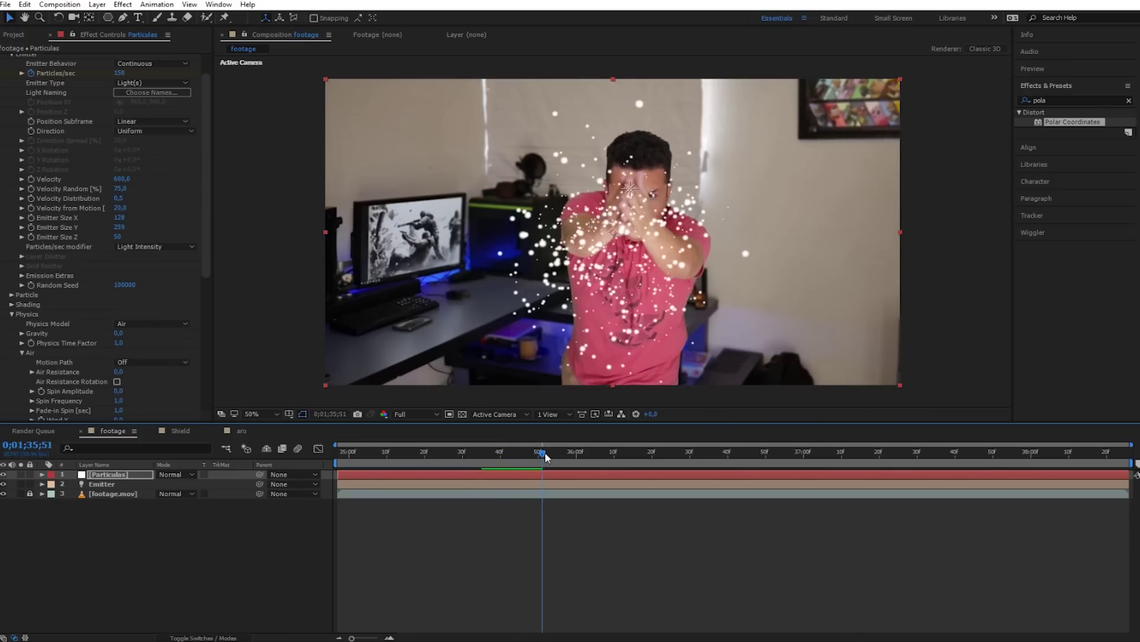
mouse_move(493, 456)
left_mouse_down()
mouse_move(598, 458)
mouse_move(588, 458)
left_mouse_up()
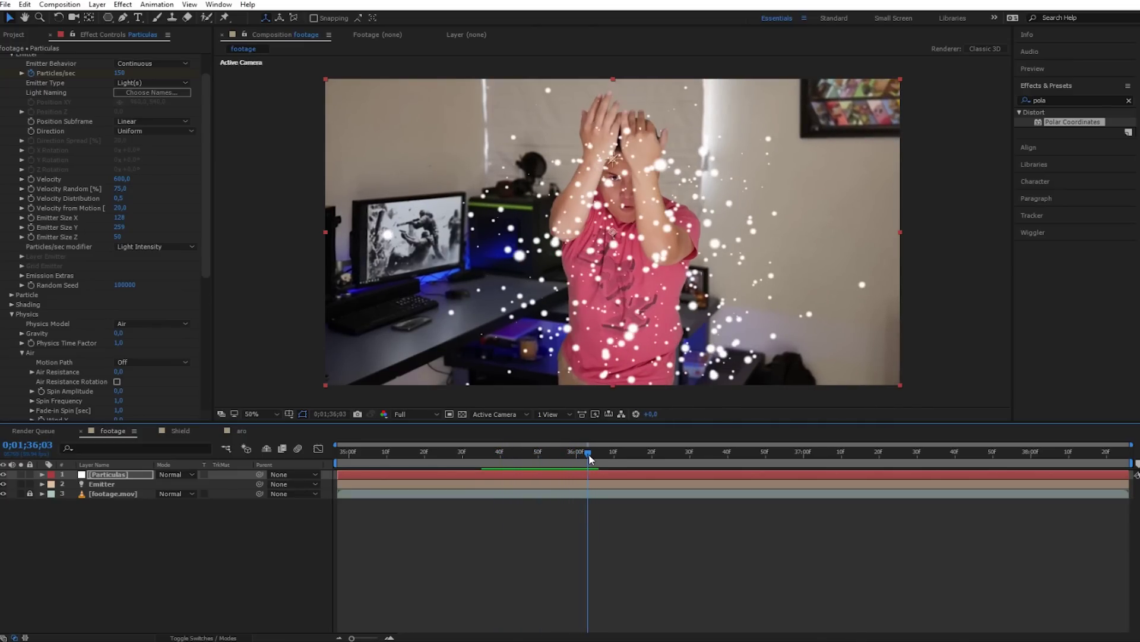
scroll(698, 212, "up", 2)
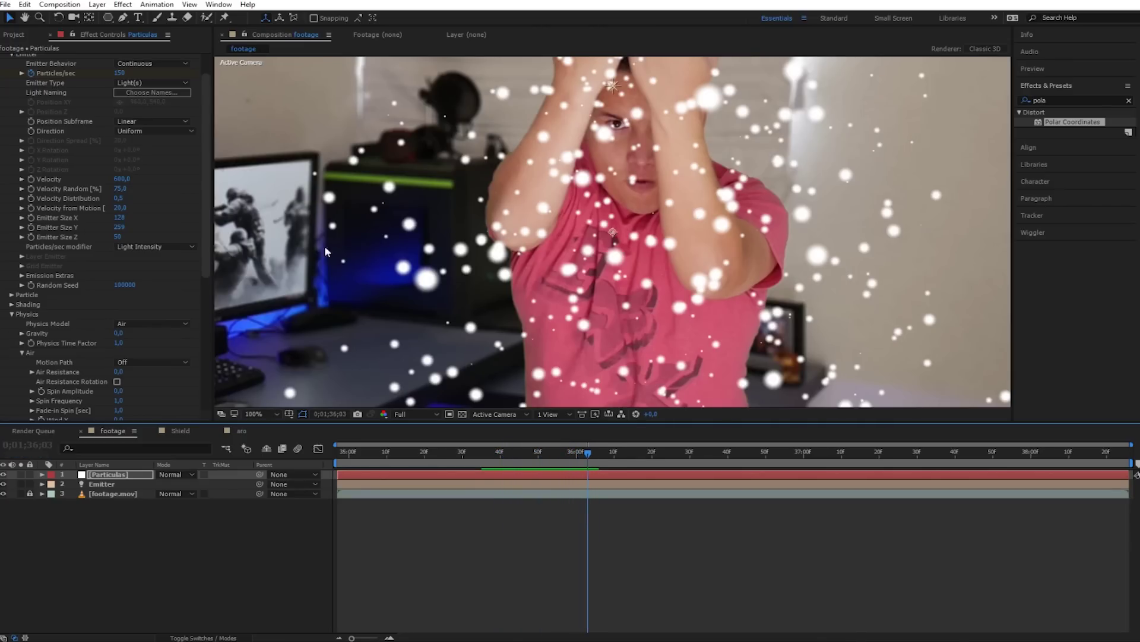
left_click_drag(207, 263, 209, 329)
left_click(121, 345)
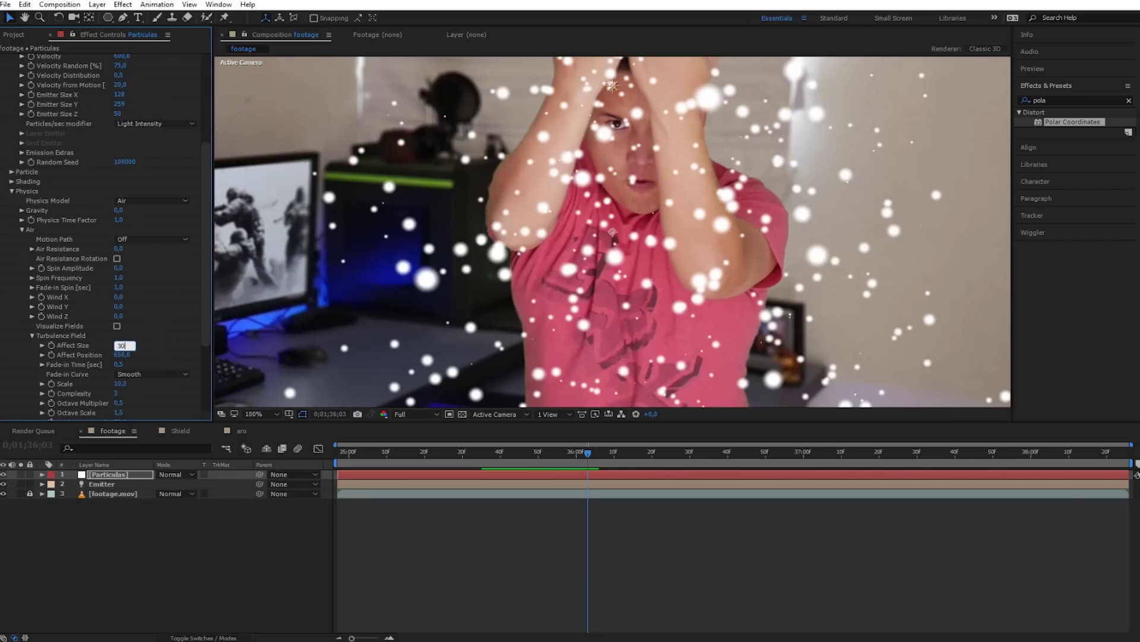
key("Return")
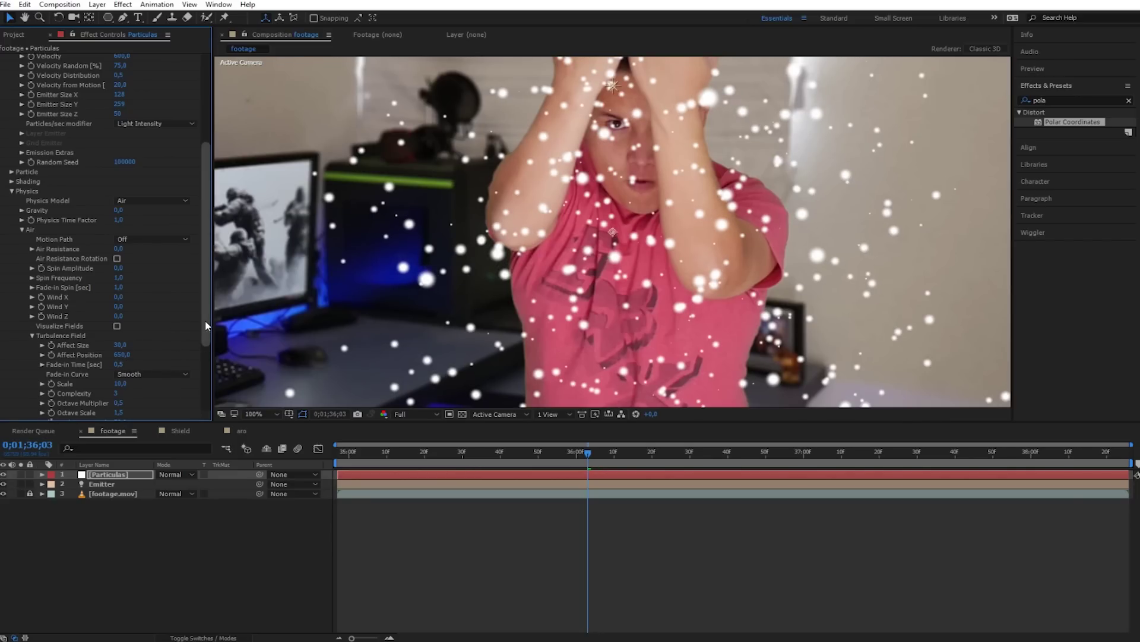
left_click_drag(205, 327, 207, 229)
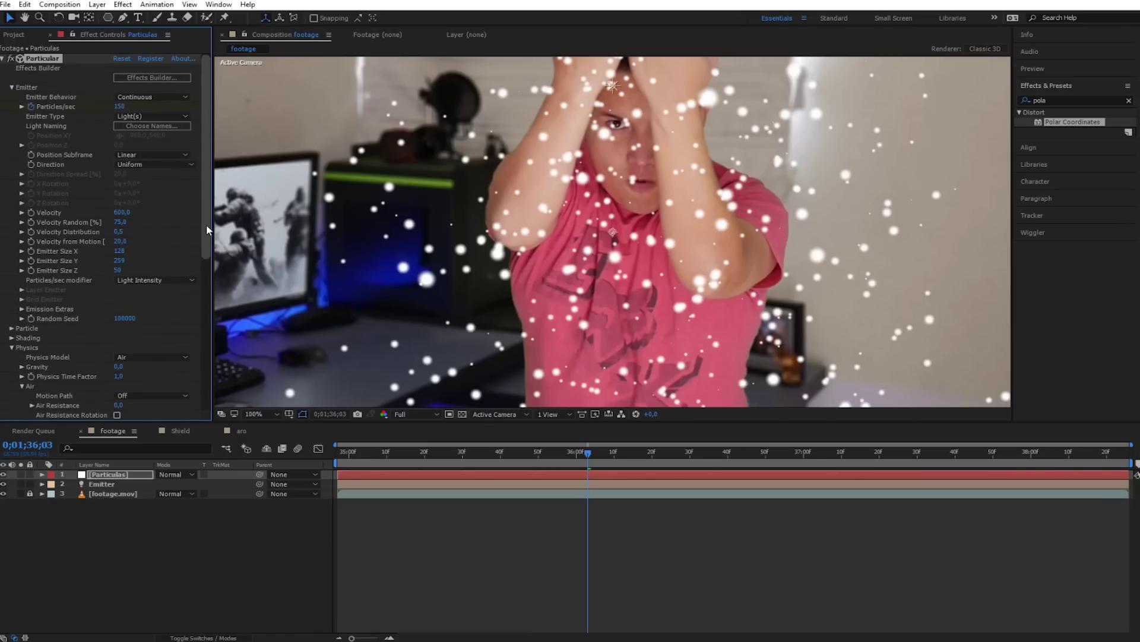
left_click(11, 327)
scroll(60, 333, "down", 3)
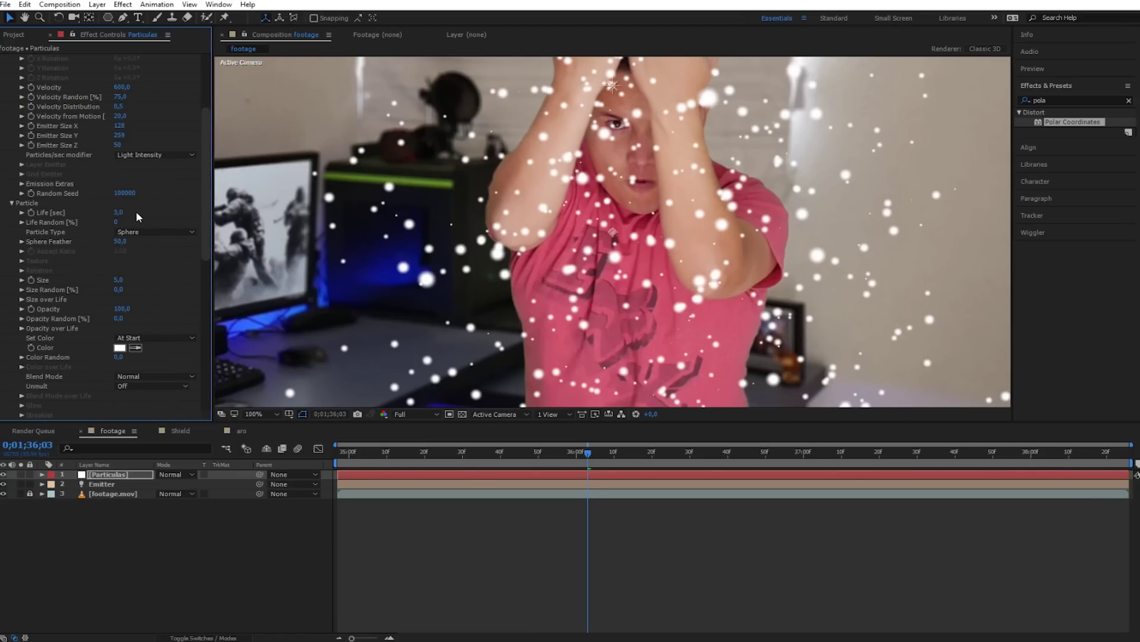
Set particle Life to 0,9 seconds and Sphere Feather to 0.
left_click(118, 213)
type("0,9")
key("Return")
left_click_drag(125, 241, 39, 242)
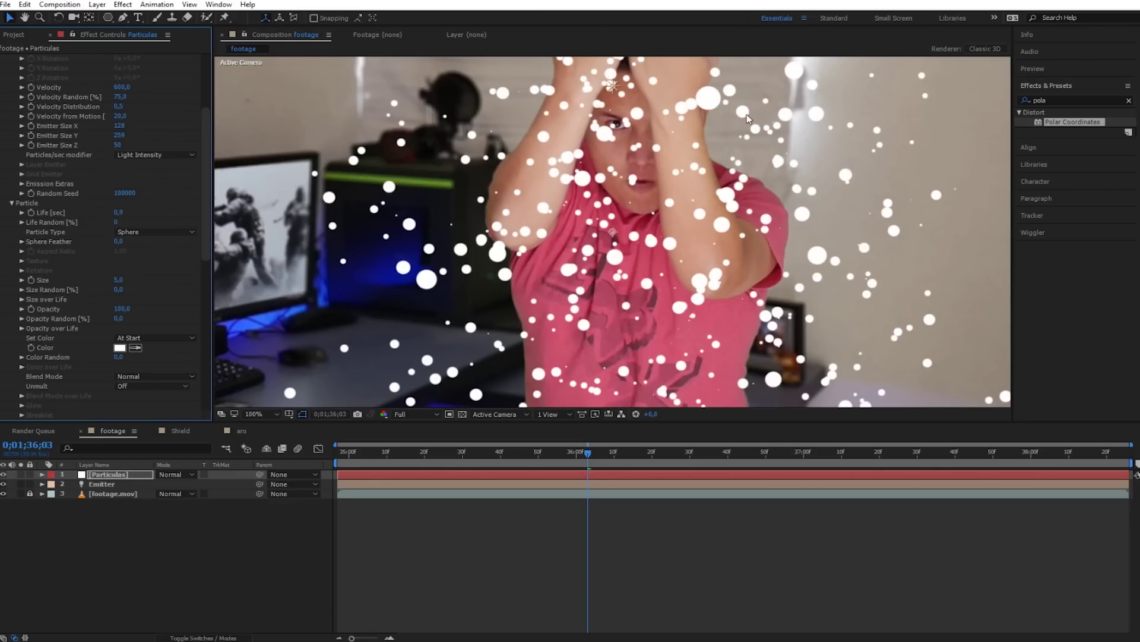
Set the particle Size to 1,5.
left_click(118, 279)
type("2")
key("Return")
scroll(836, 266, "down", 4)
scroll(836, 266, "up", 2)
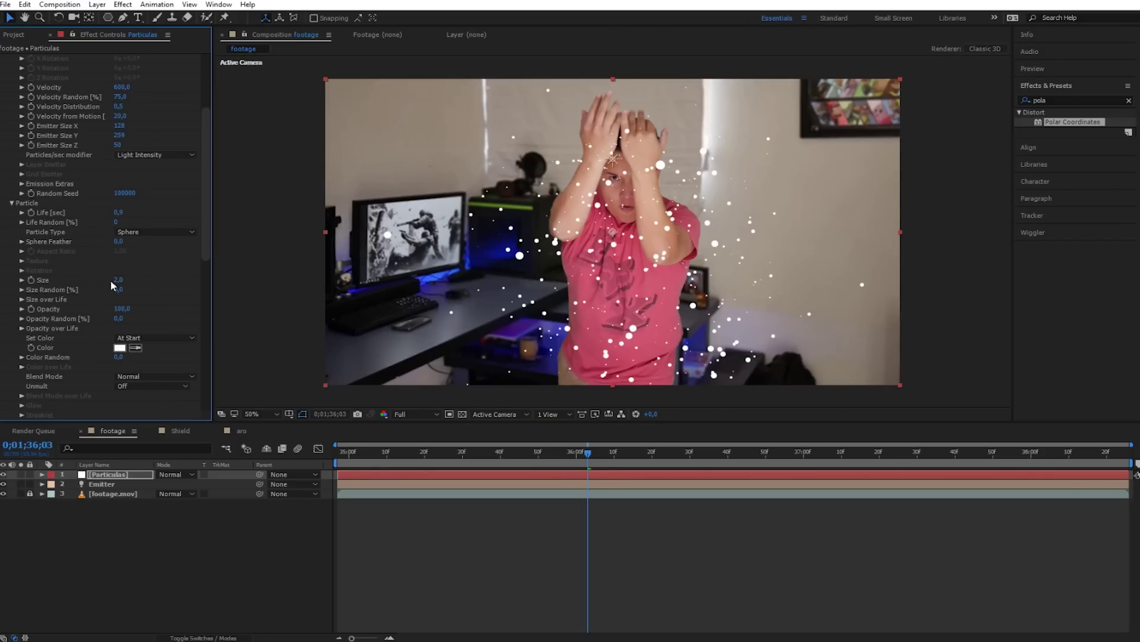
left_click(117, 279)
type(",5")
key("Return")
Apply the rise, plateau, fall preset to Size over Life.
left_click(23, 300)
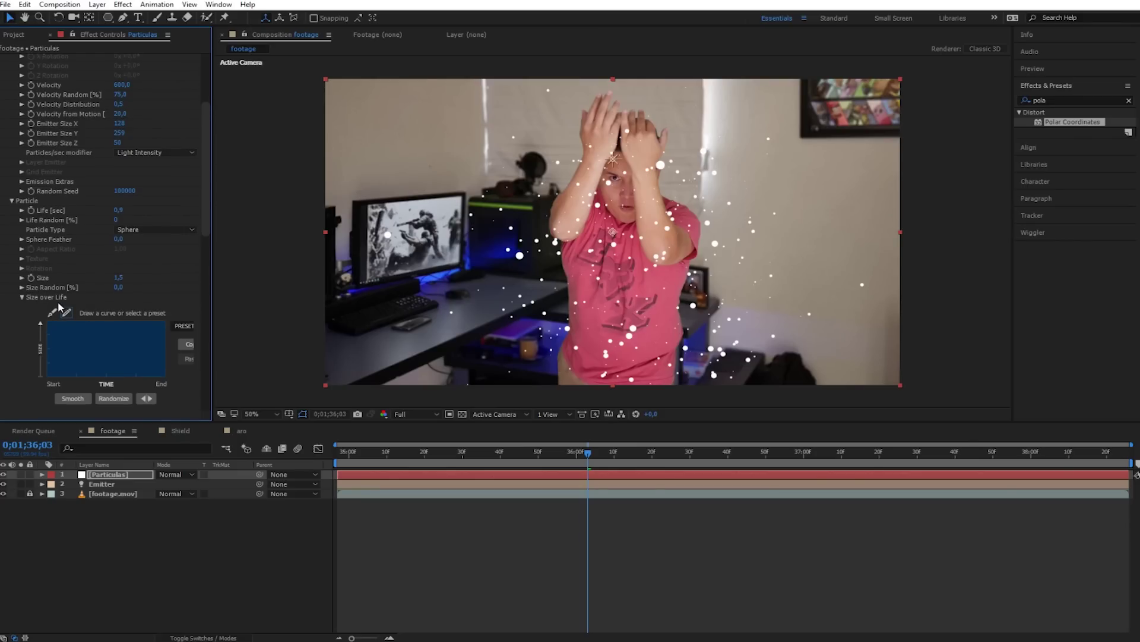
left_click(180, 327)
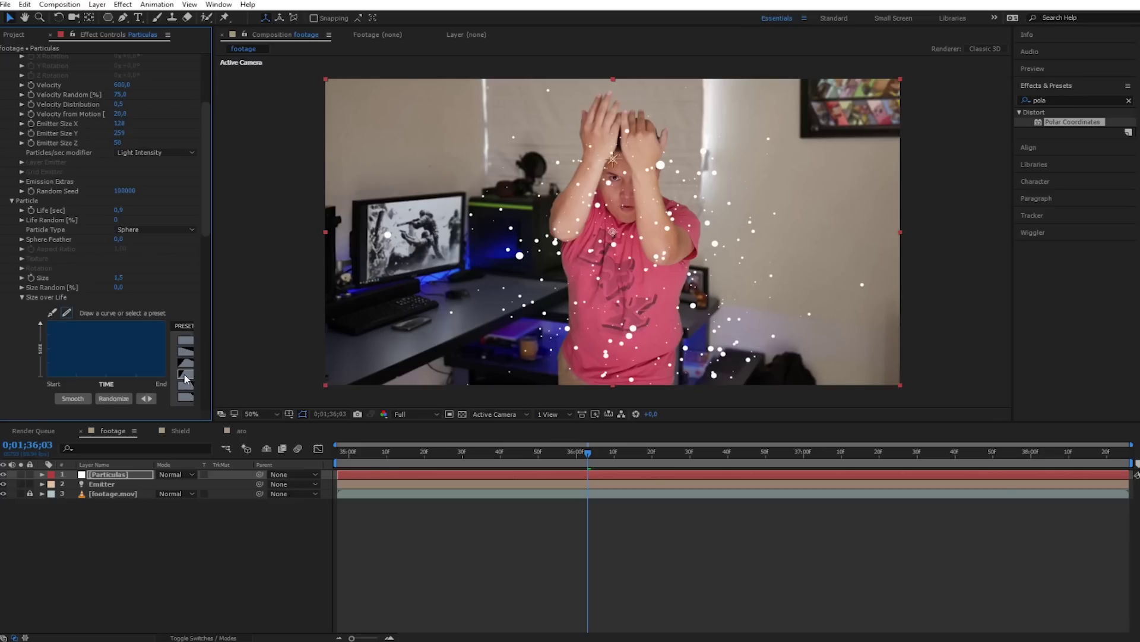
left_click(186, 375)
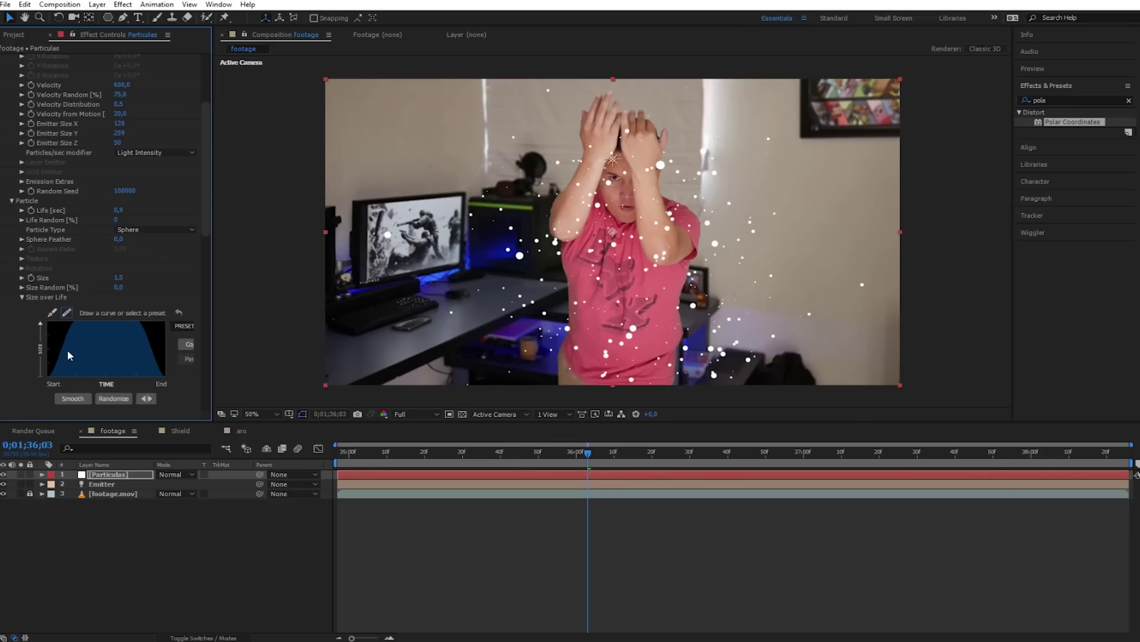
left_click_drag(205, 230, 205, 286)
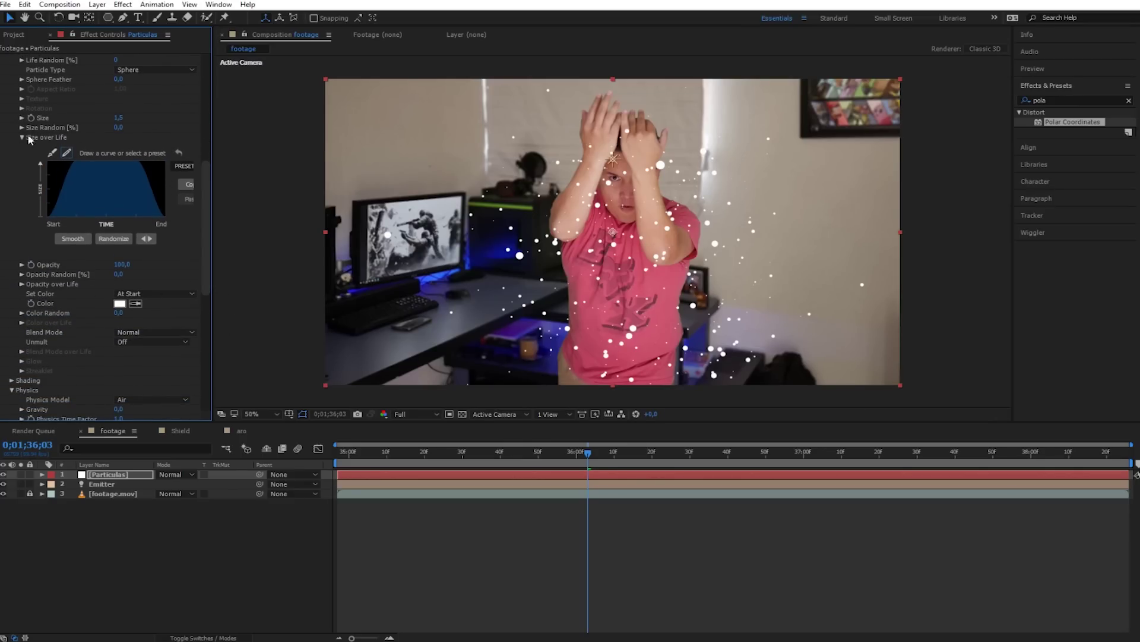
left_click(119, 303)
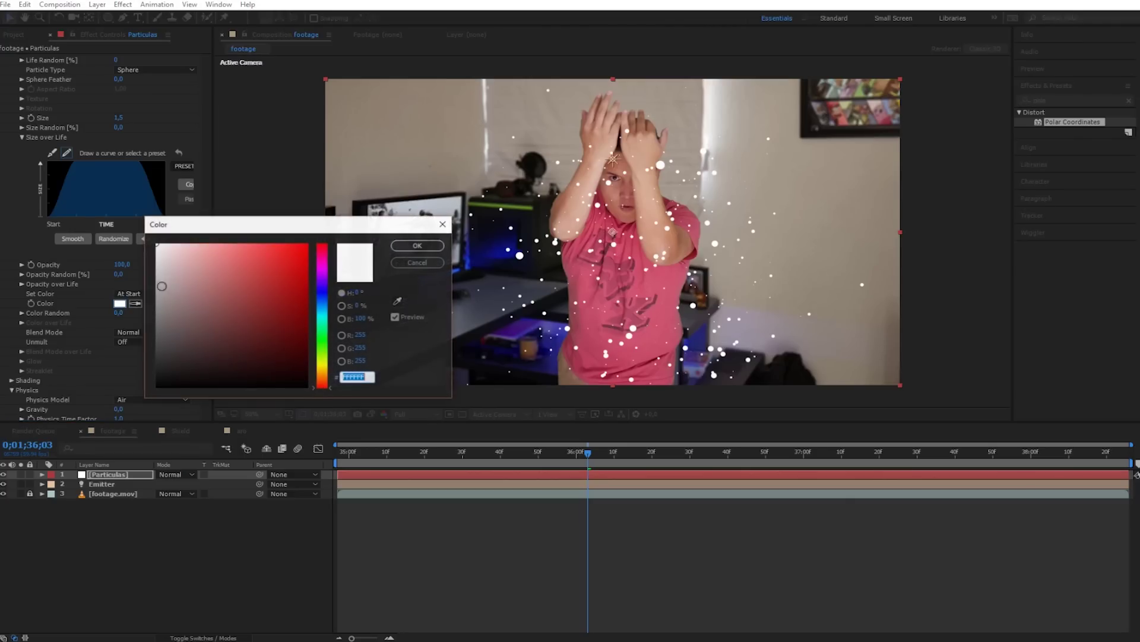
Set the particle colour to orange FFB400.
left_click_drag(322, 365, 322, 371)
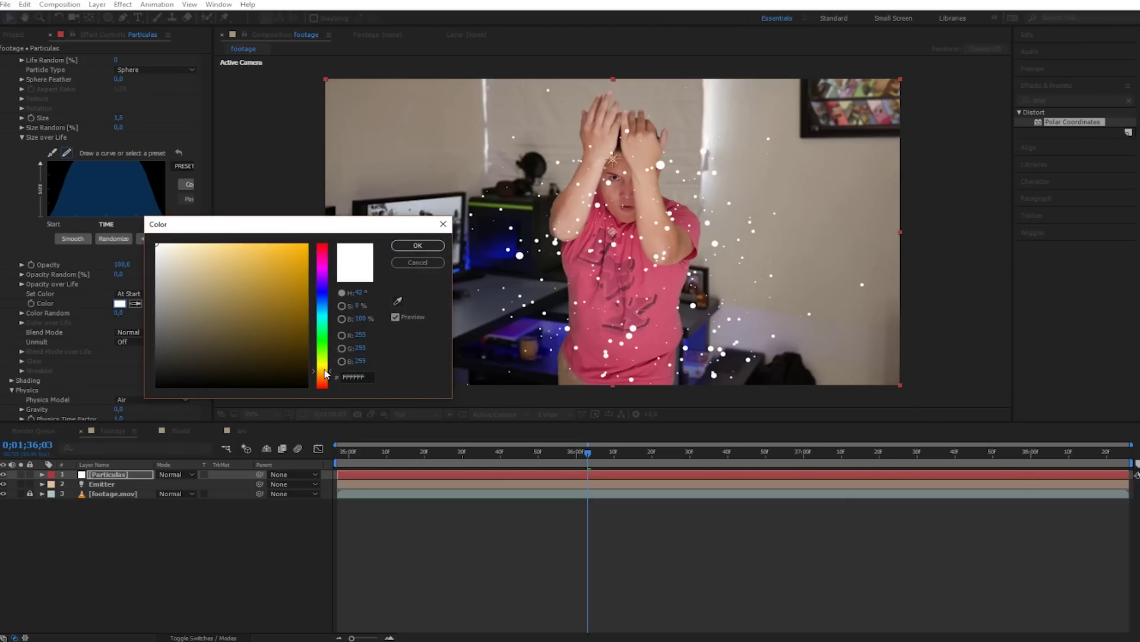
left_click_drag(296, 294, 313, 238)
left_click(417, 245)
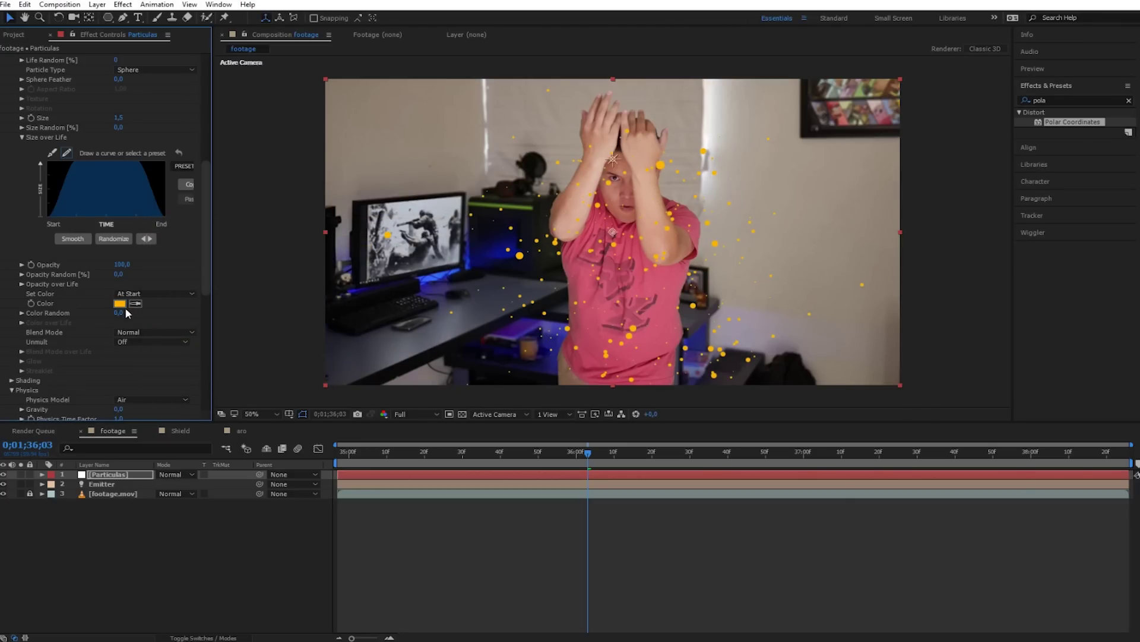
Set Particular's Blend Mode to Add, then collapse Physics and expand Shading.
left_click(143, 333)
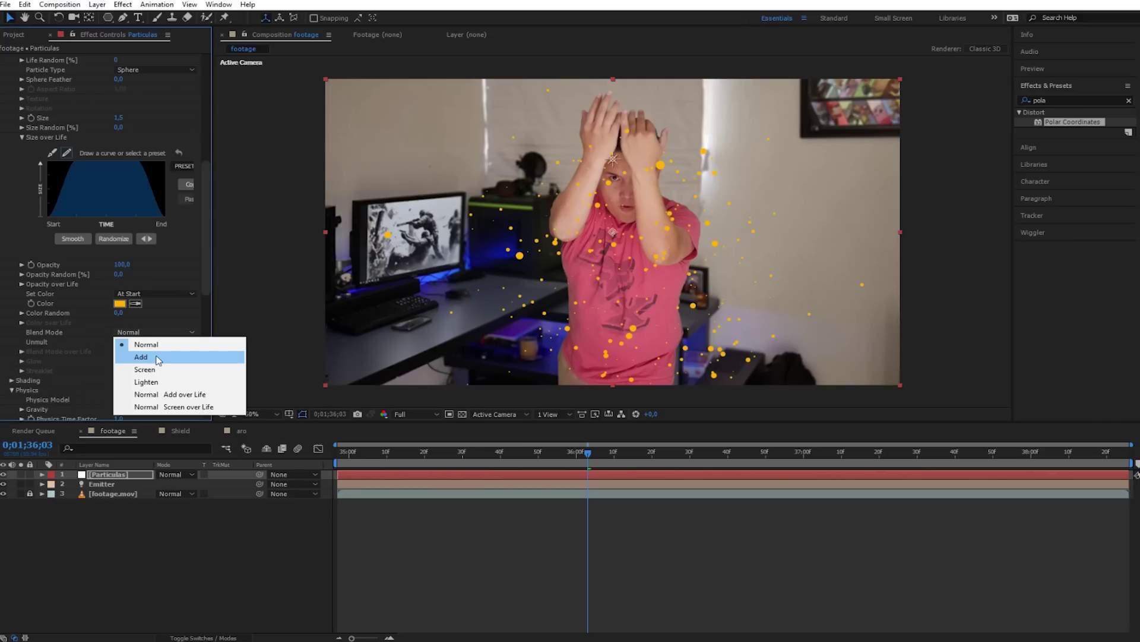
left_click(158, 357)
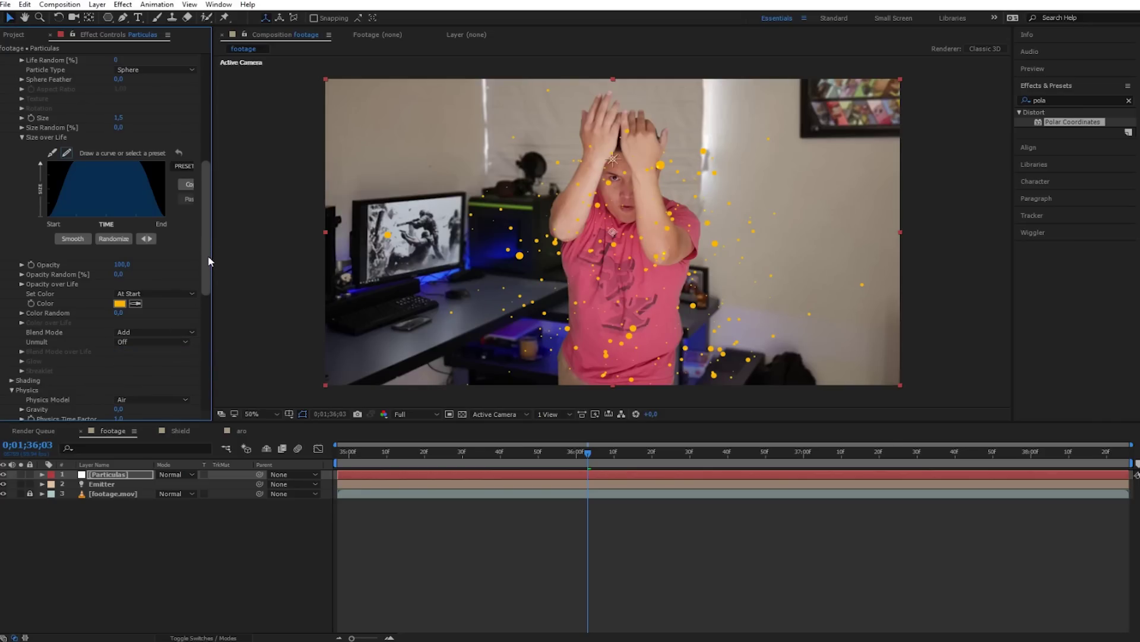
scroll(36, 214, "down", 5)
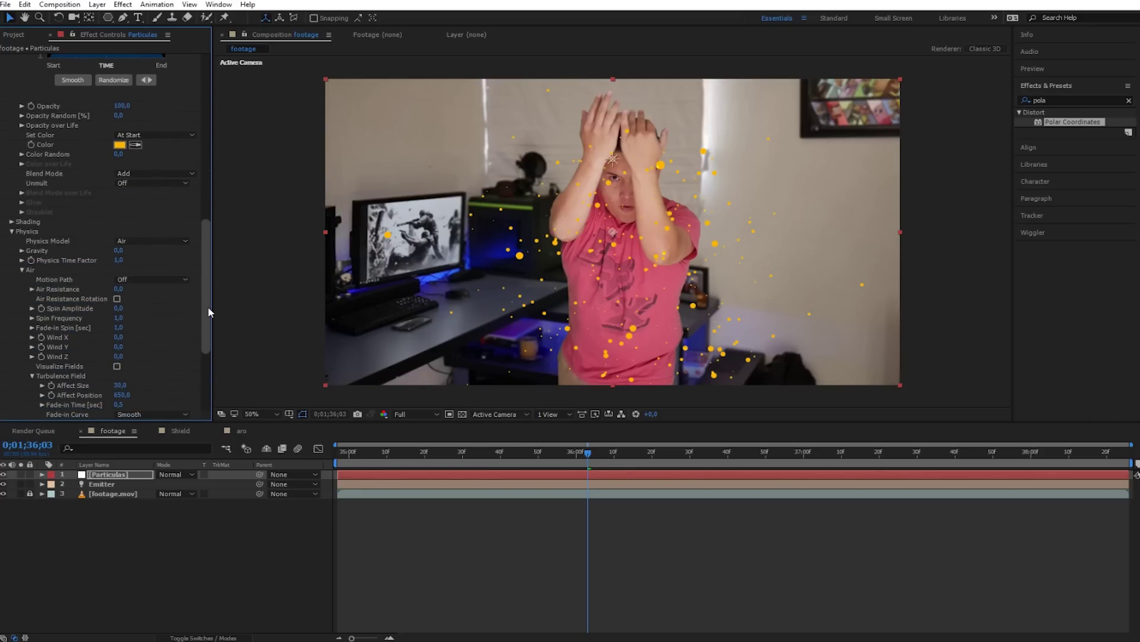
left_click(12, 230)
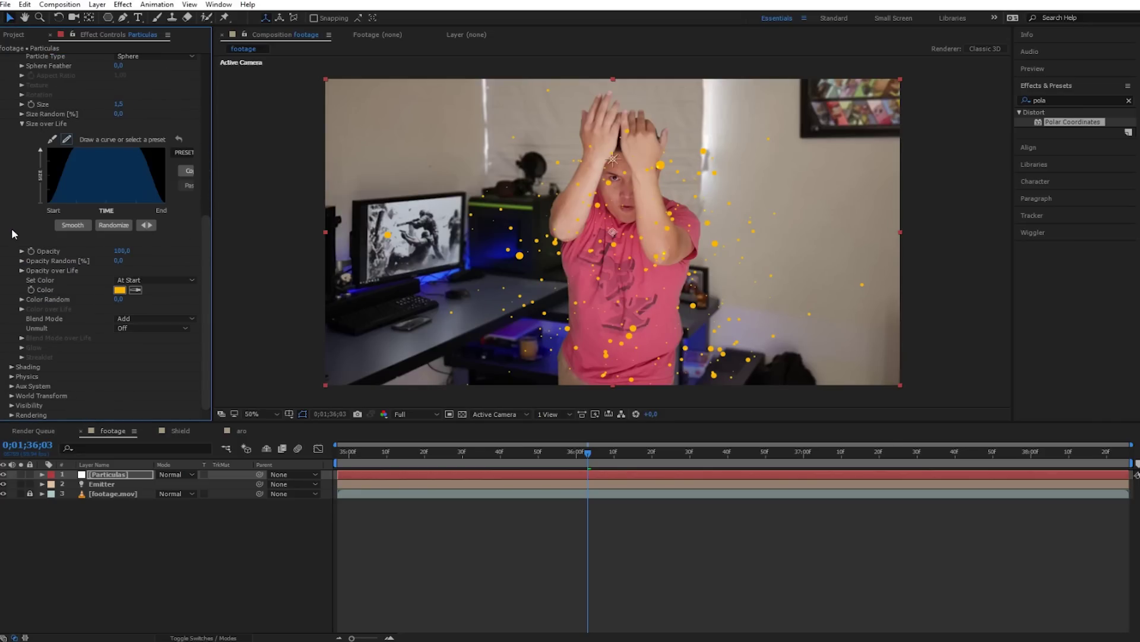
left_click(12, 367)
left_click_drag(567, 452, 488, 454)
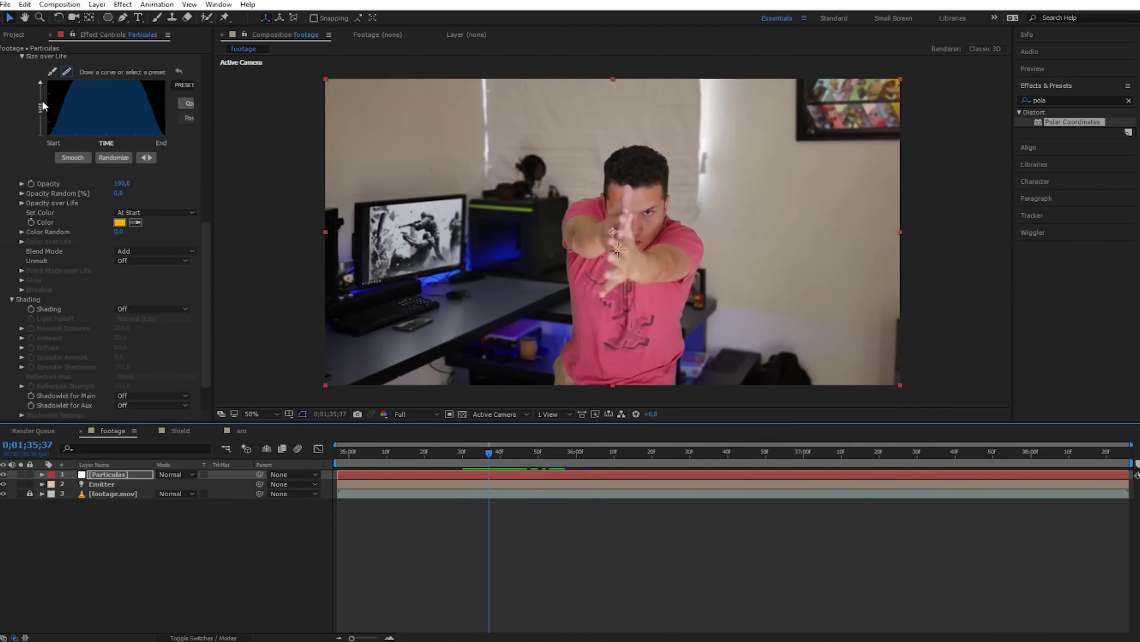
Make particles start full size and shrink, and turn Shadowlet for Main on.
left_click_drag(74, 81, 38, 78)
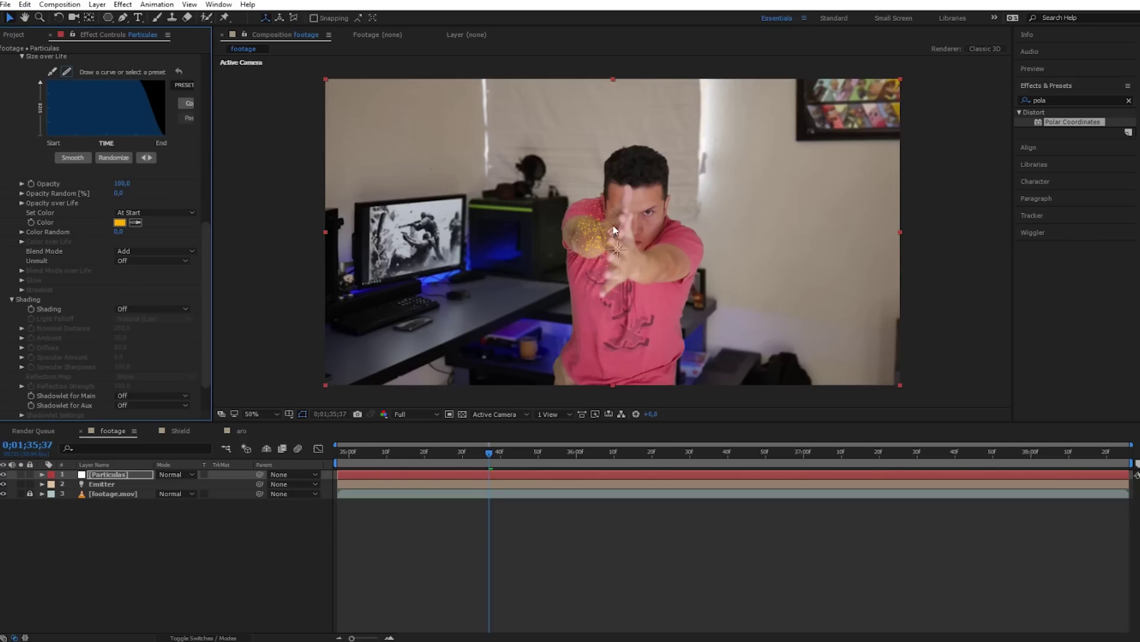
scroll(615, 230, "up", 1)
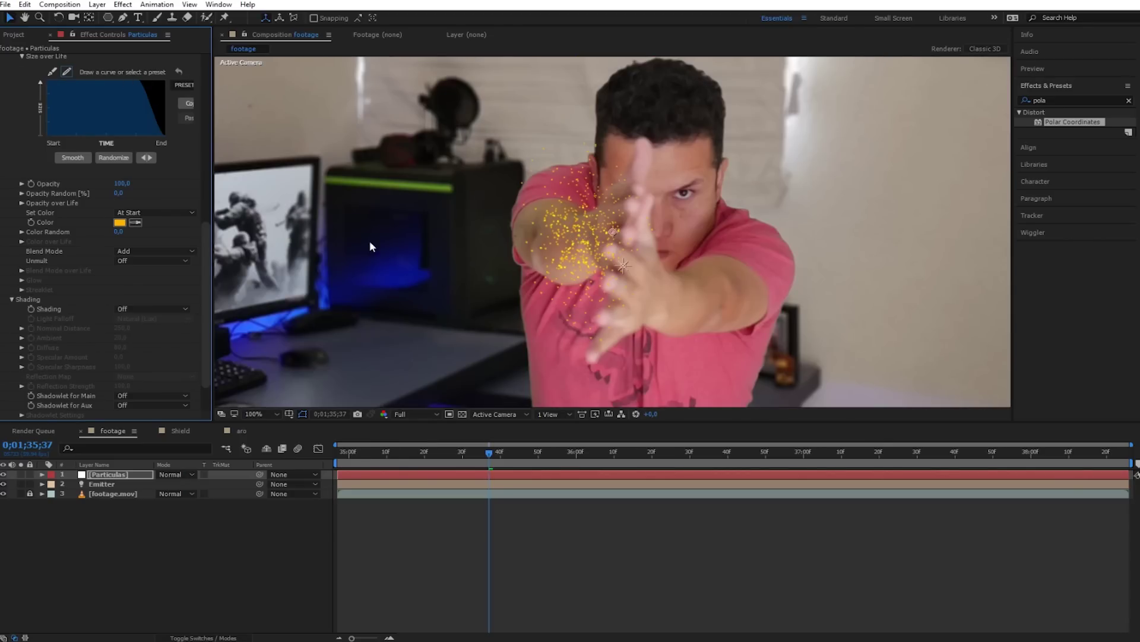
left_click(134, 307)
left_click(82, 355)
left_click(138, 395)
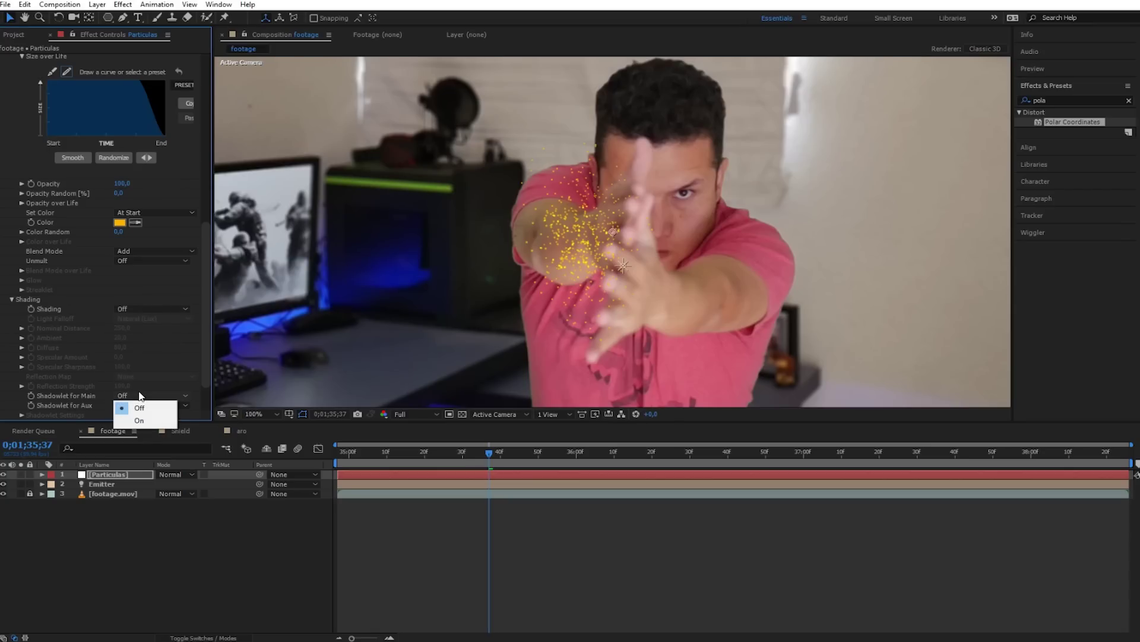
left_click(139, 420)
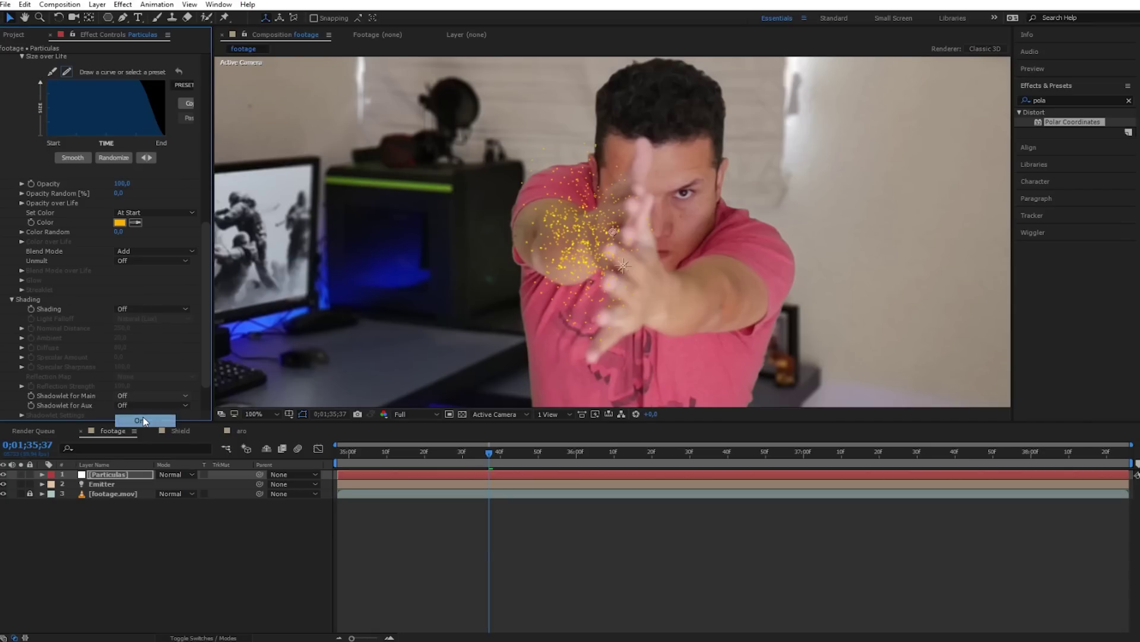
Expand and collapse Physics, then reveal Particular's Shadowlet Settings.
scroll(176, 315, "down", 2)
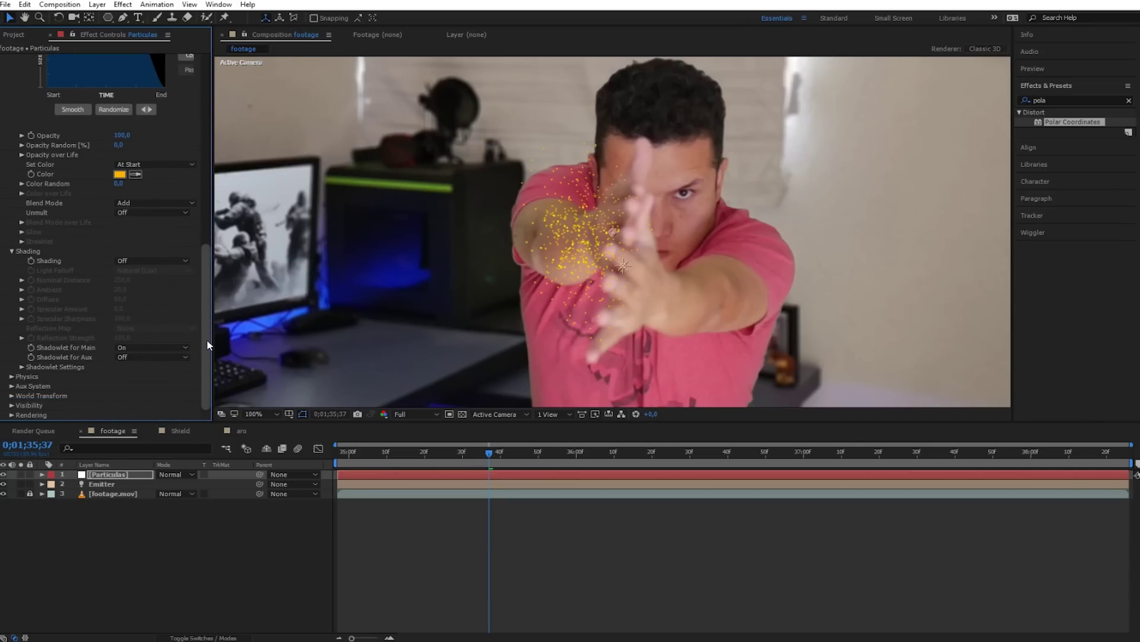
left_click(11, 377)
scroll(71, 333, "down", 10)
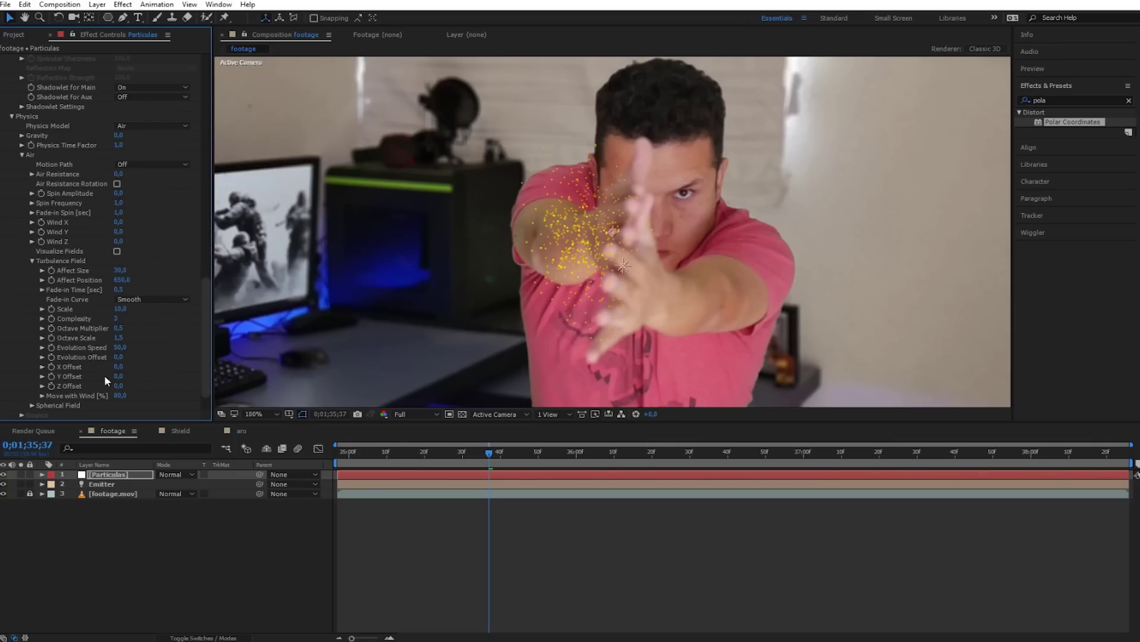
left_click(12, 116)
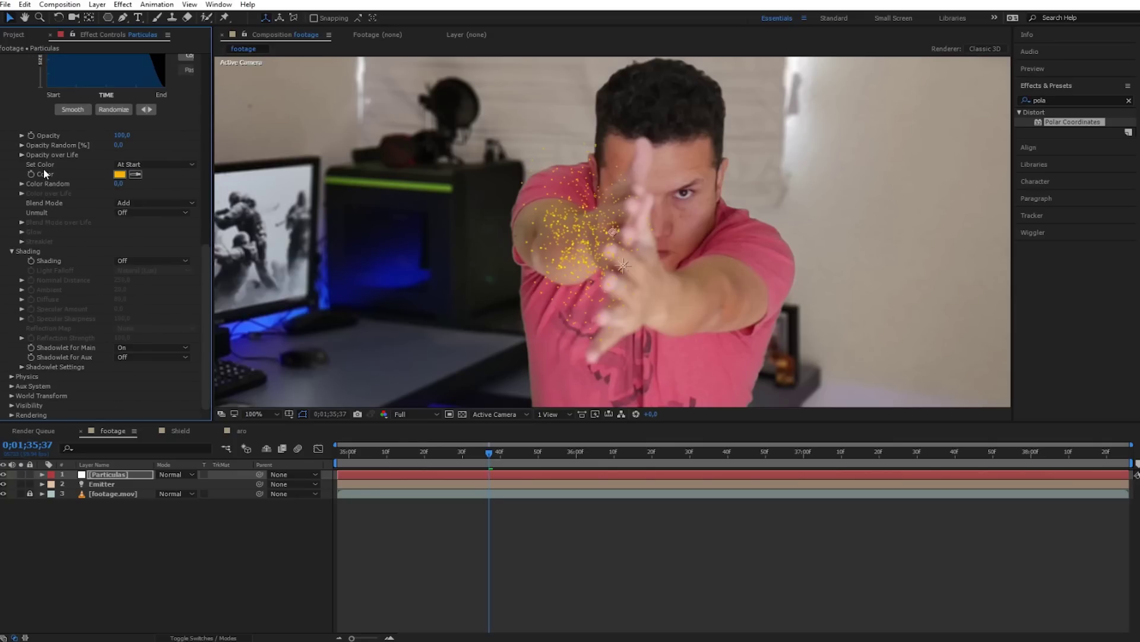
left_click(21, 367)
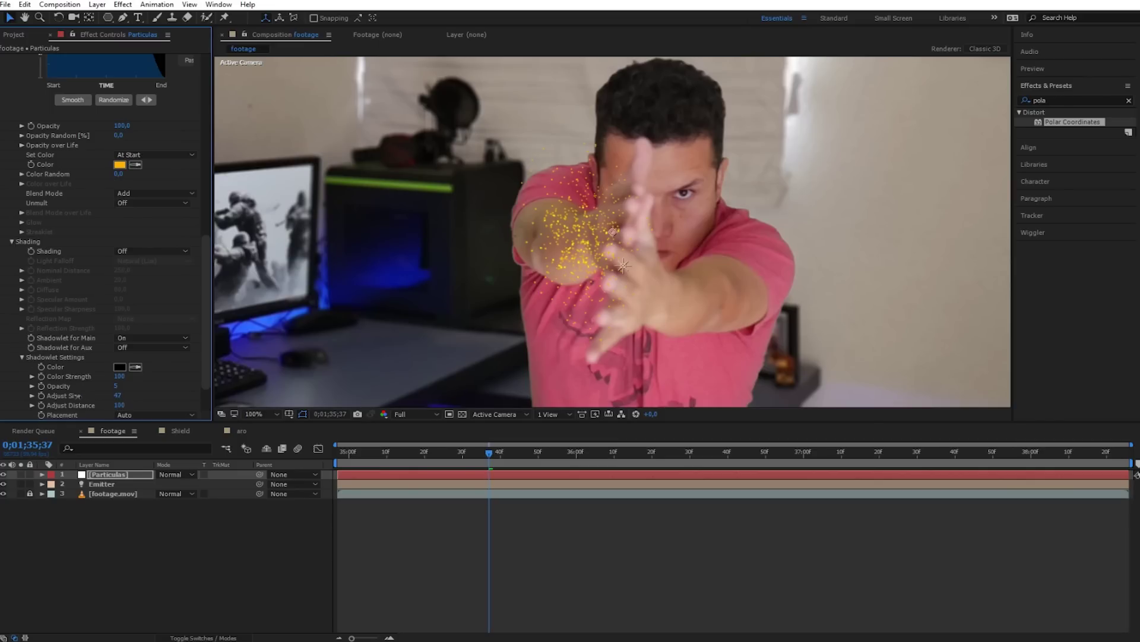
Set Shadowlet Adjust Size to 250 and the shadowlet colour to orange FF5400.
left_click_drag(183, 395, 220, 398)
left_click(119, 395)
key("Return")
left_click(120, 367)
left_click_drag(299, 268, 322, 236)
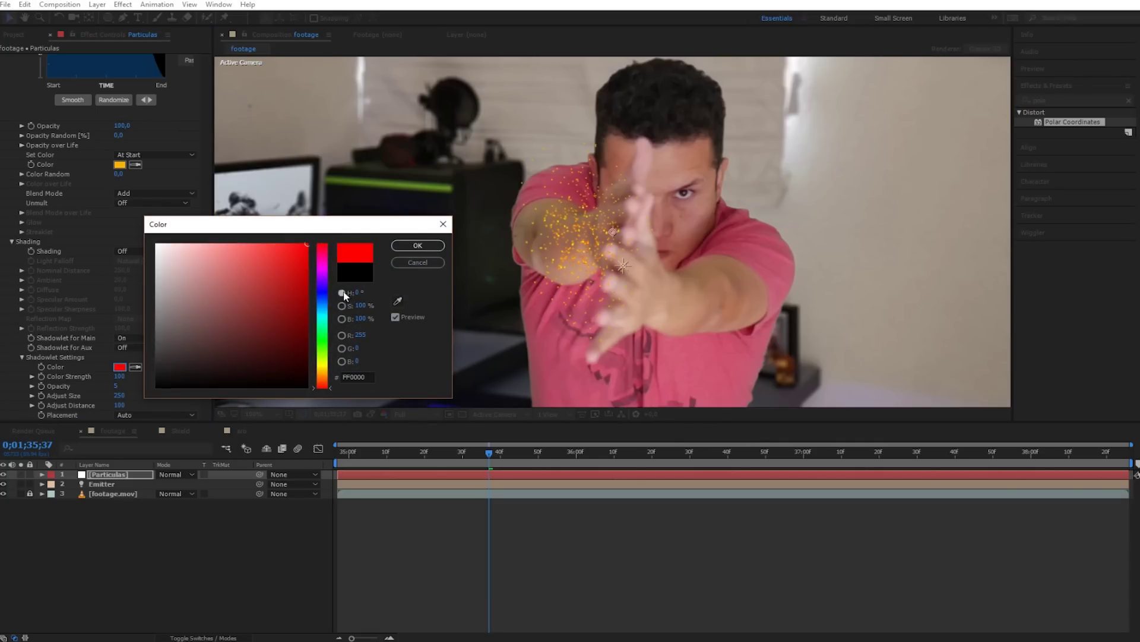
left_click(323, 379)
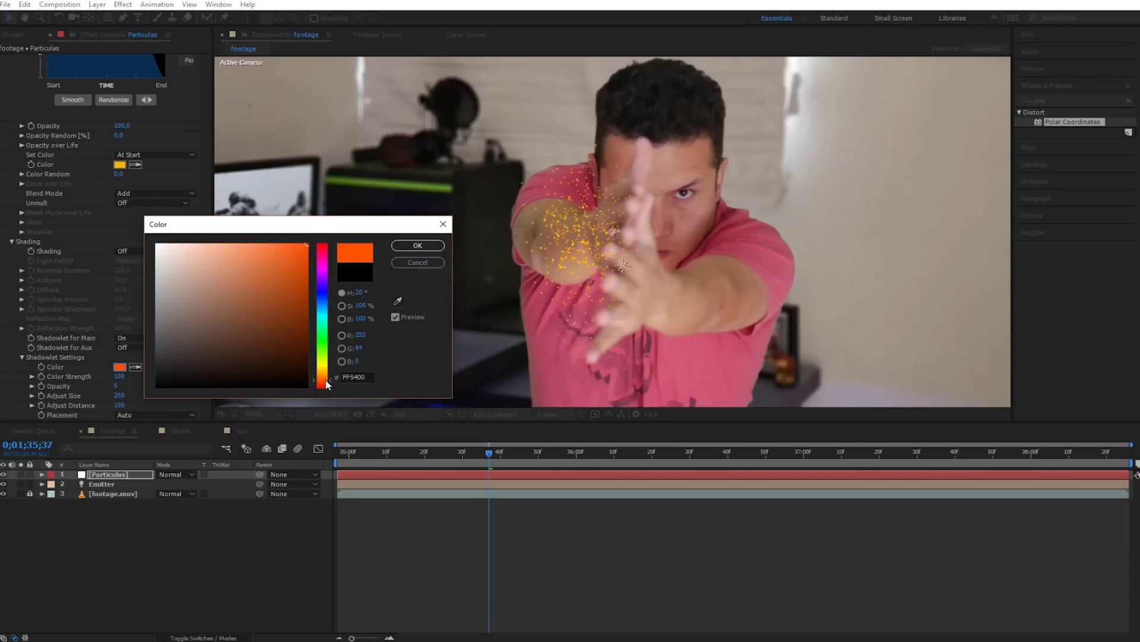
left_click(418, 245)
Preview the sparks at a later frame with the view magnified to 200%.
left_click_drag(463, 454, 559, 458)
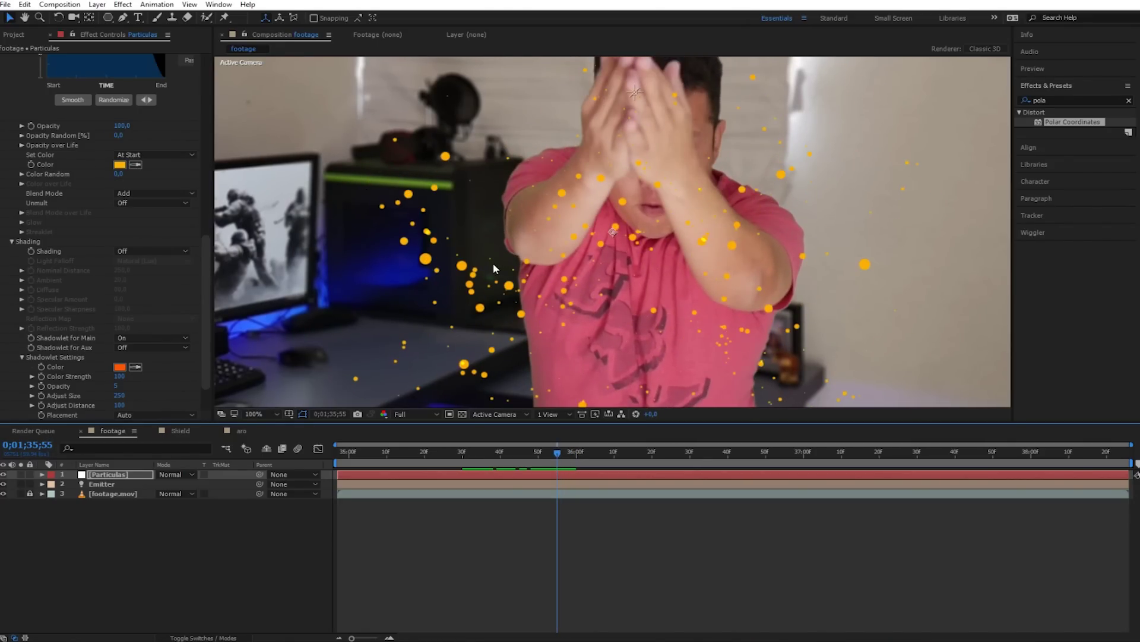
key("period")
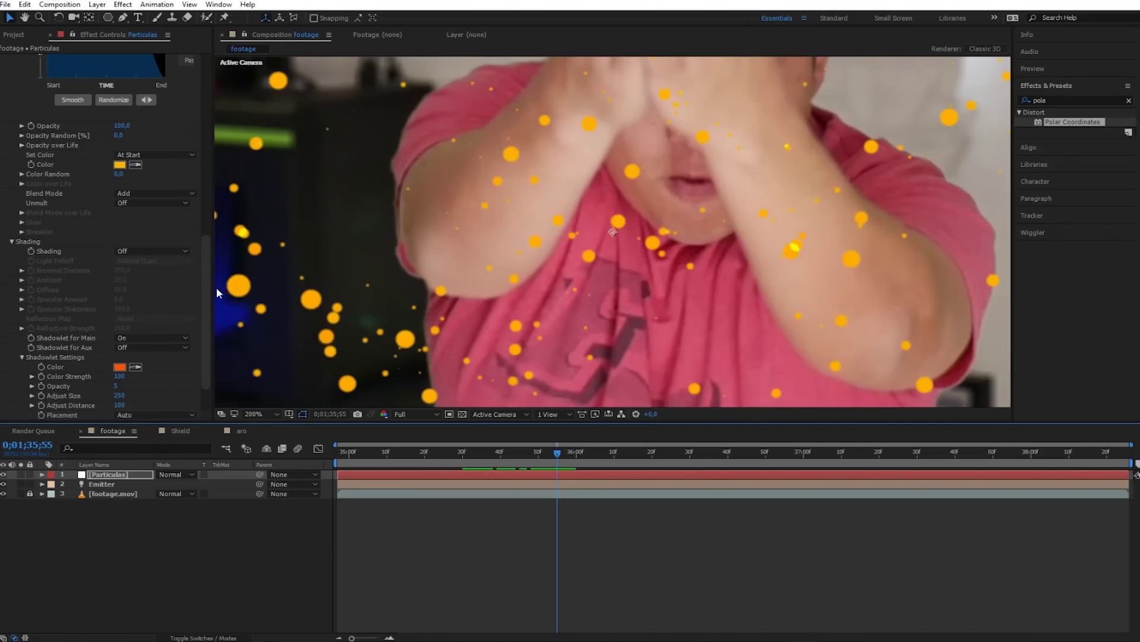
left_click(194, 515)
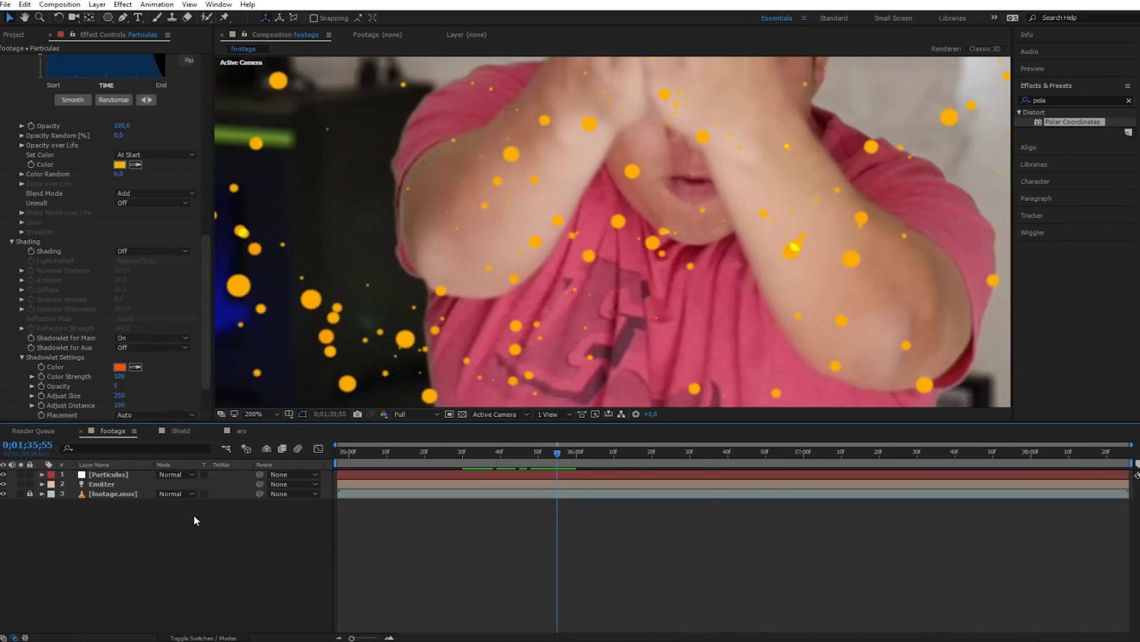
left_click(140, 477)
left_click(188, 553)
Toggle motion blur on for Particulas and the composition, then off again.
left_click(221, 637)
left_click(206, 475)
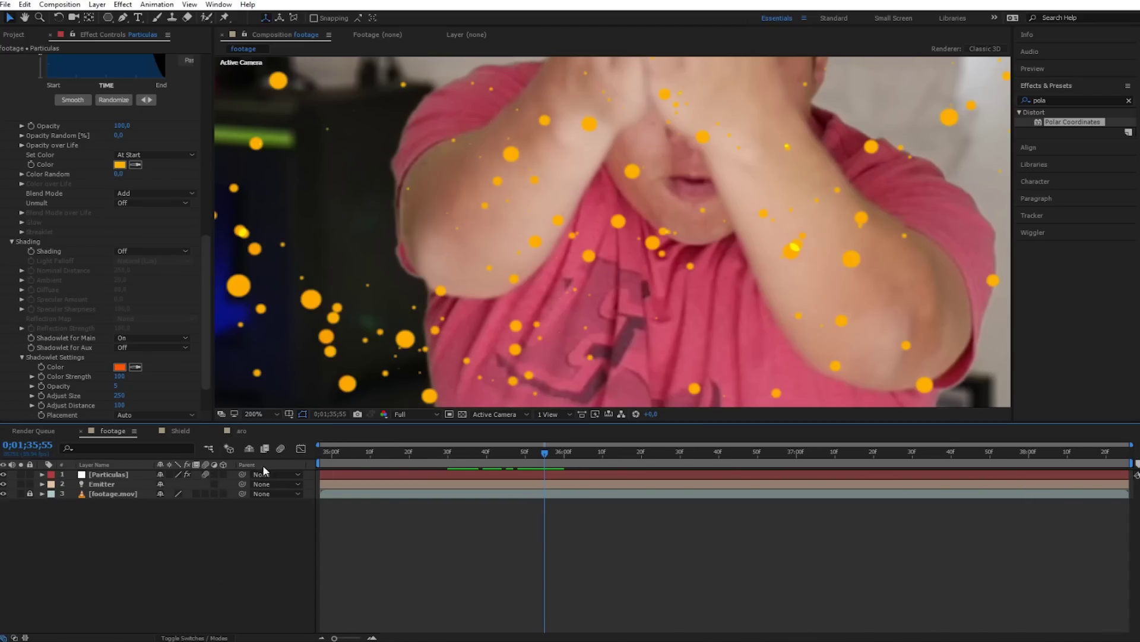
left_click(282, 448)
key("comma")
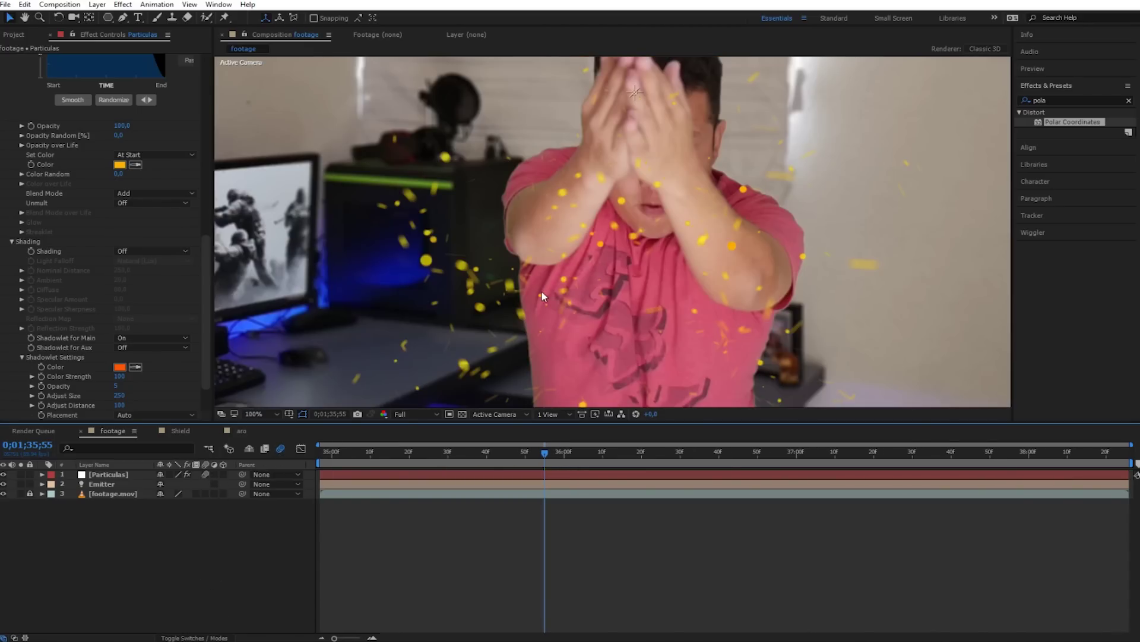
left_click(281, 448)
left_click(207, 474)
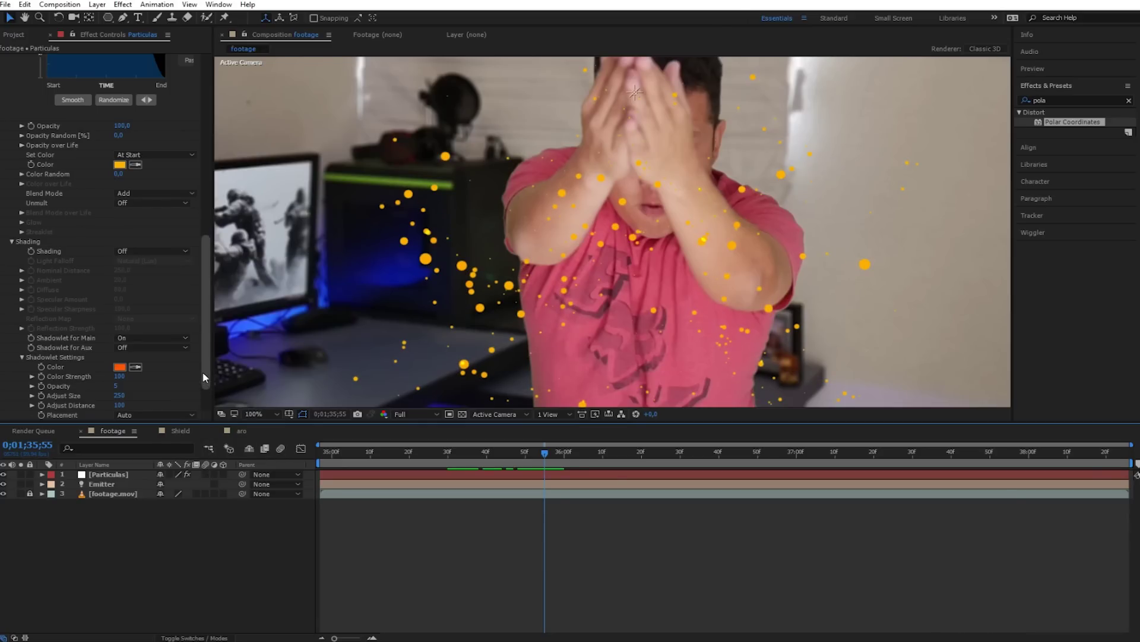
Turn Particular's Rendering Motion Blur On, lower Shutter Angle to 324, and preview the streaks.
scroll(59, 386, "down", 2)
left_click(11, 414)
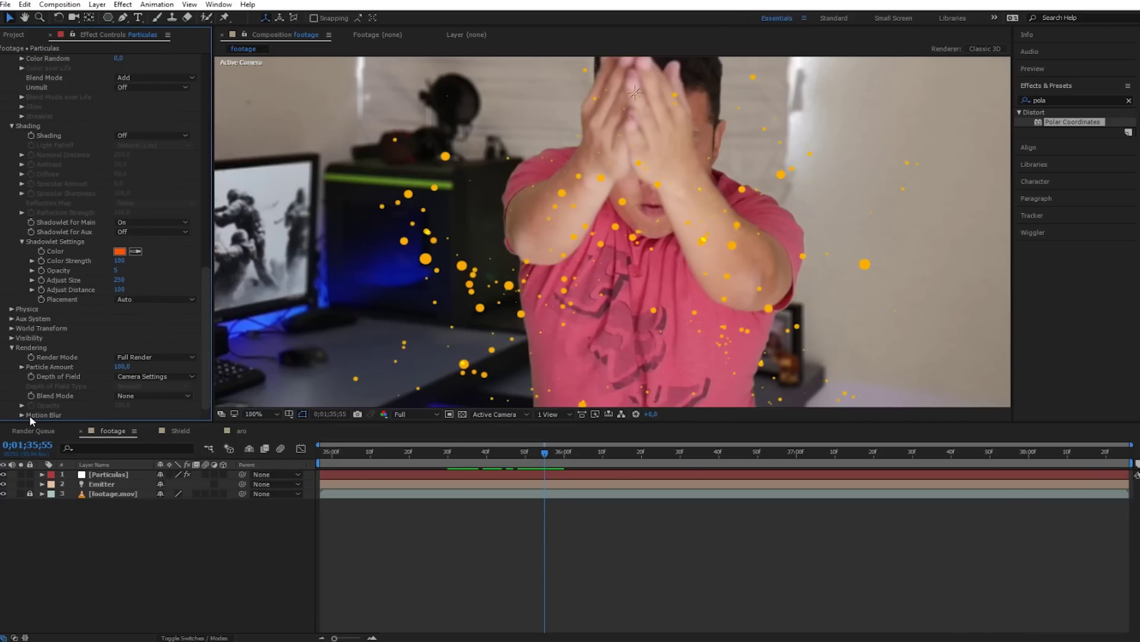
left_click(22, 415)
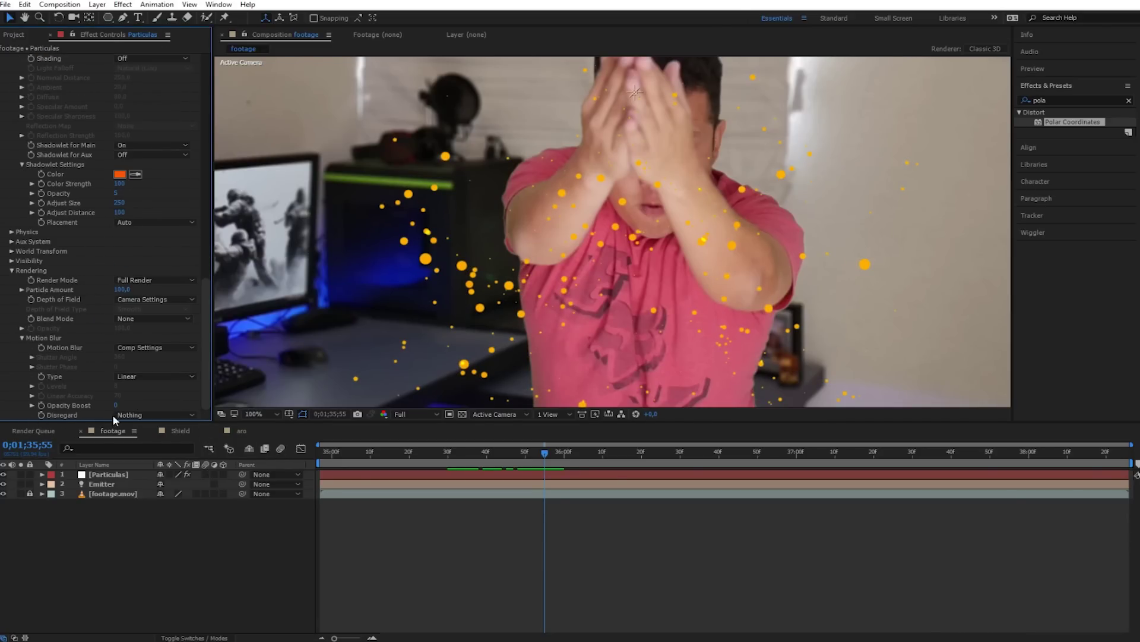
left_click(153, 350)
left_click(153, 384)
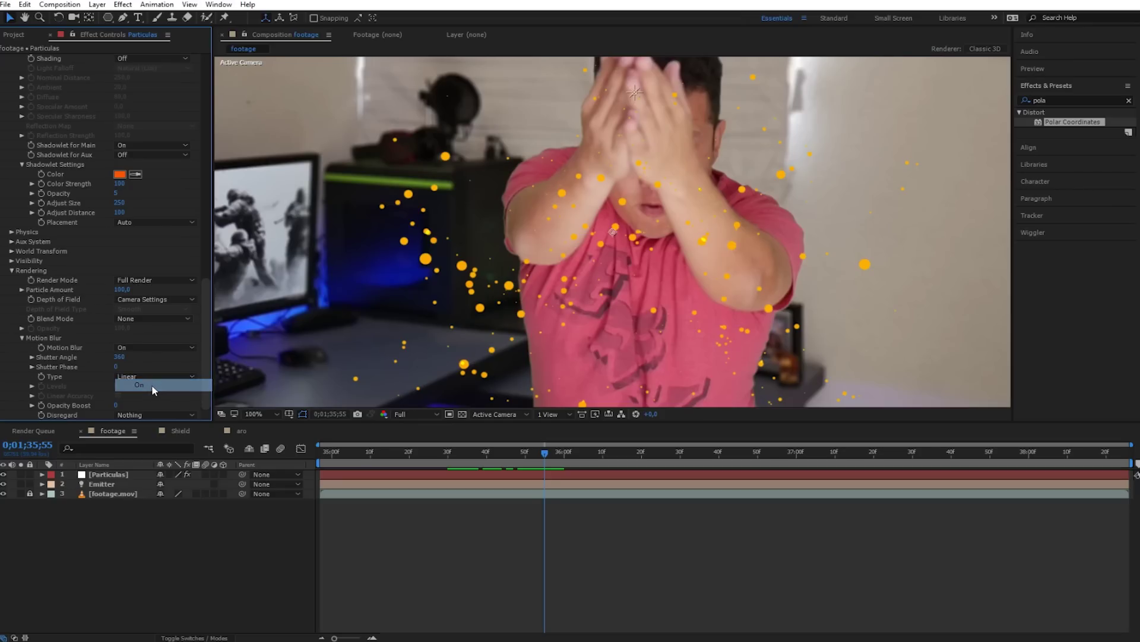
left_click_drag(119, 356, 107, 364)
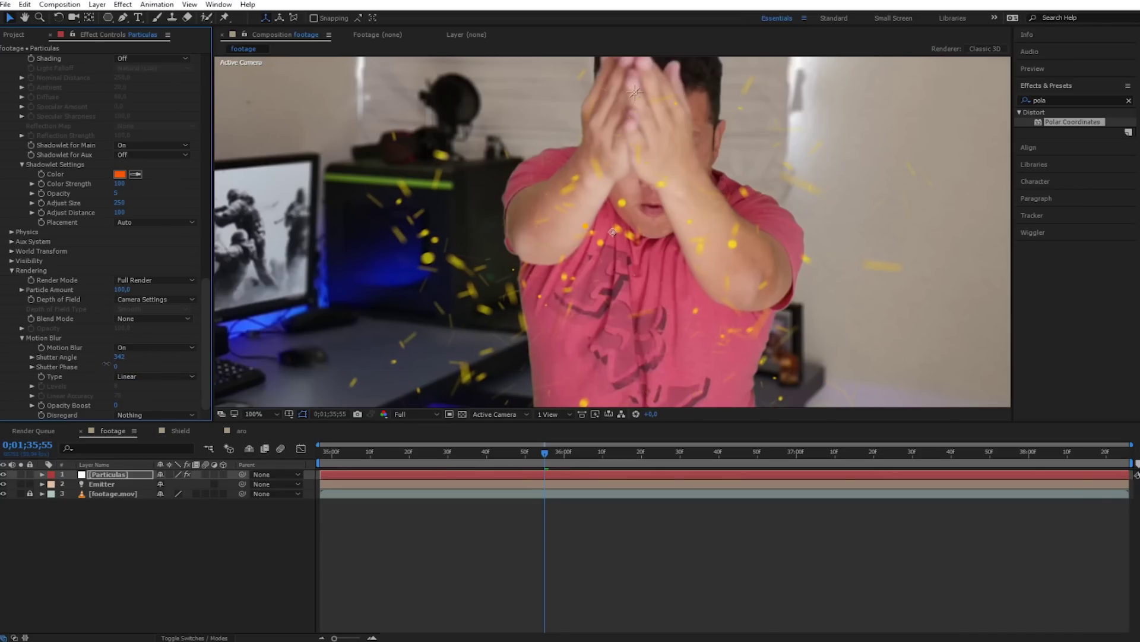
key("comma")
mouse_move(546, 454)
left_mouse_down()
mouse_move(453, 455)
mouse_move(734, 456)
mouse_move(483, 454)
mouse_move(537, 457)
left_mouse_up()
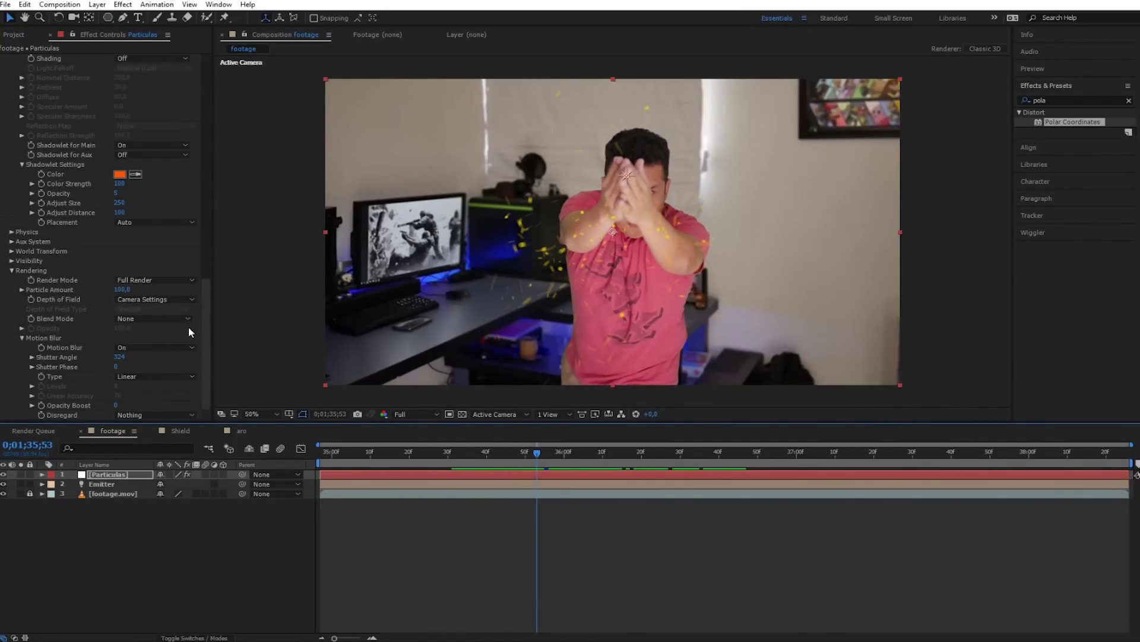
Reveal Particulas' Particles/sec keyframes (150, 15000, 150) and go to the burst start.
left_click_drag(204, 307, 206, 119)
left_click(447, 525)
left_click(130, 476)
key("u")
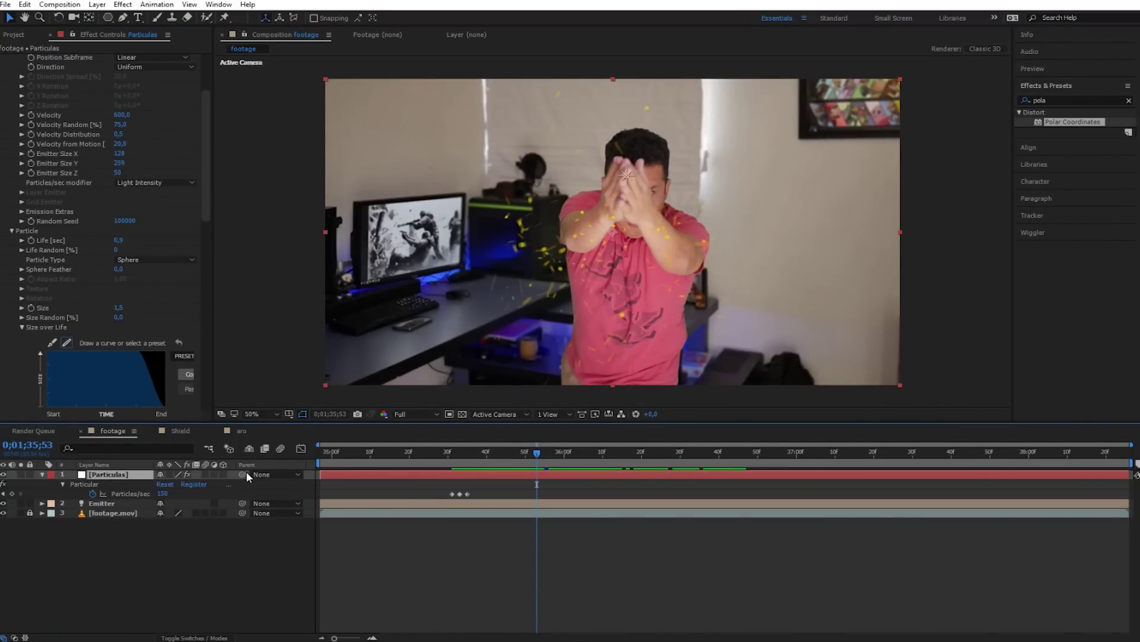
mouse_move(468, 457)
left_mouse_down()
mouse_move(457, 460)
mouse_move(468, 458)
left_mouse_up()
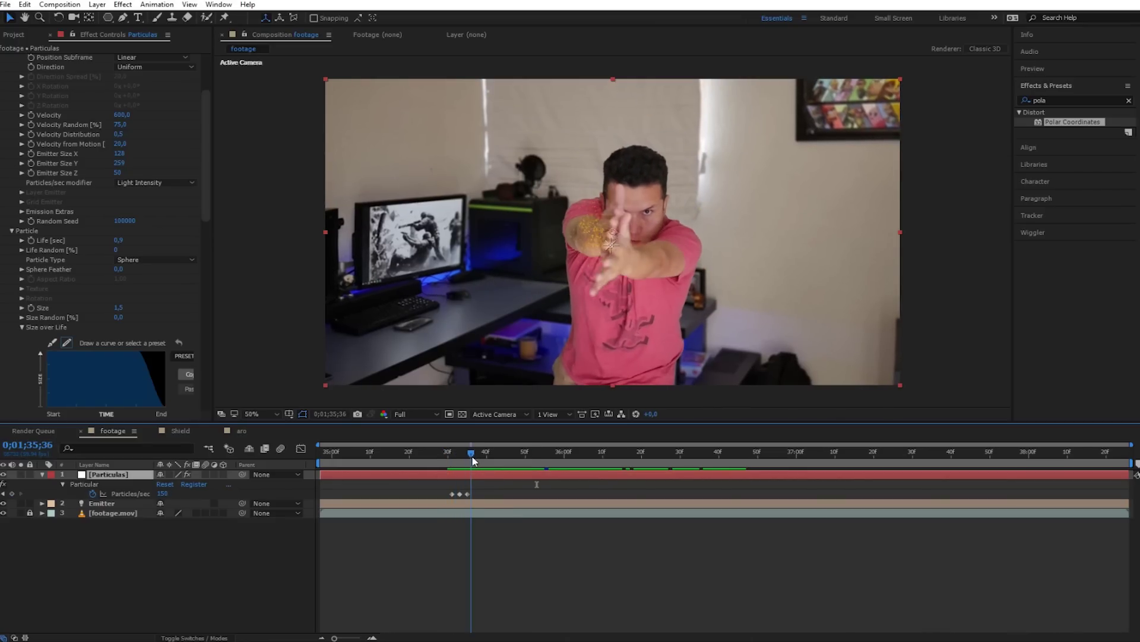
left_click(449, 494)
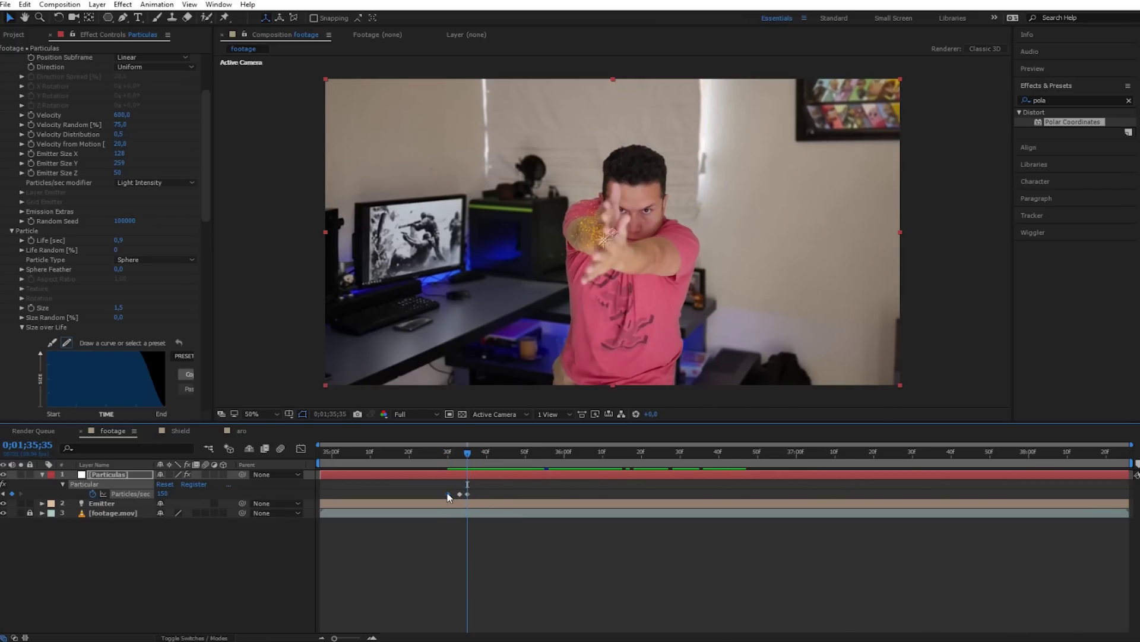
Paste the three-keyframe burst at the next hand gesture, aligning its peak.
left_click_drag(453, 457, 665, 467)
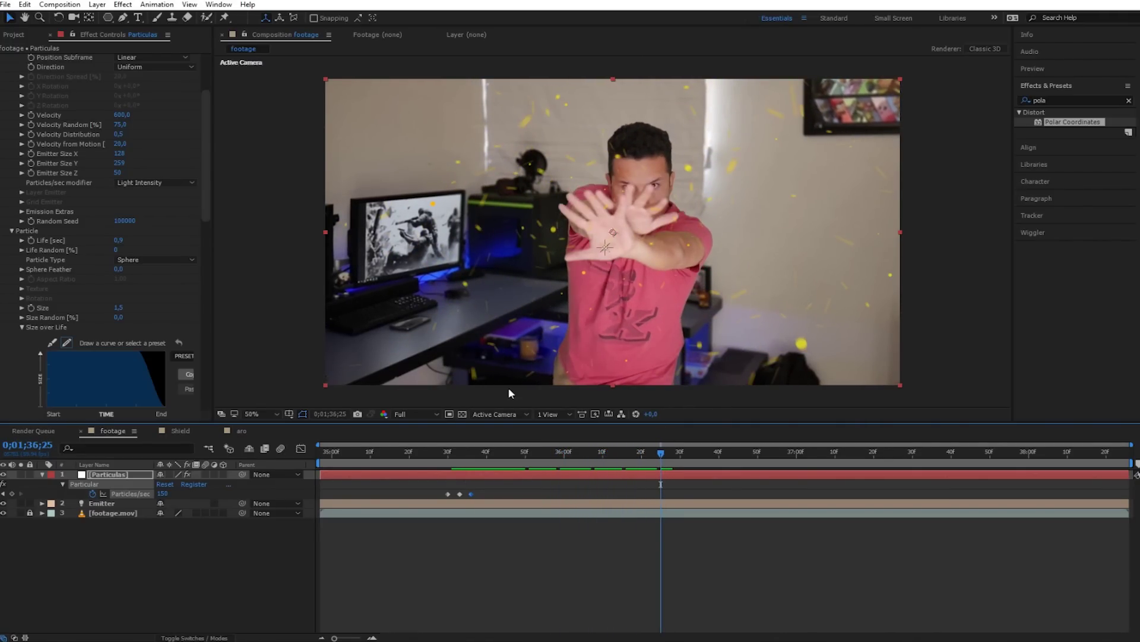
left_click_drag(515, 482, 431, 498)
key("ctrl+v")
left_click_drag(674, 497, 662, 496)
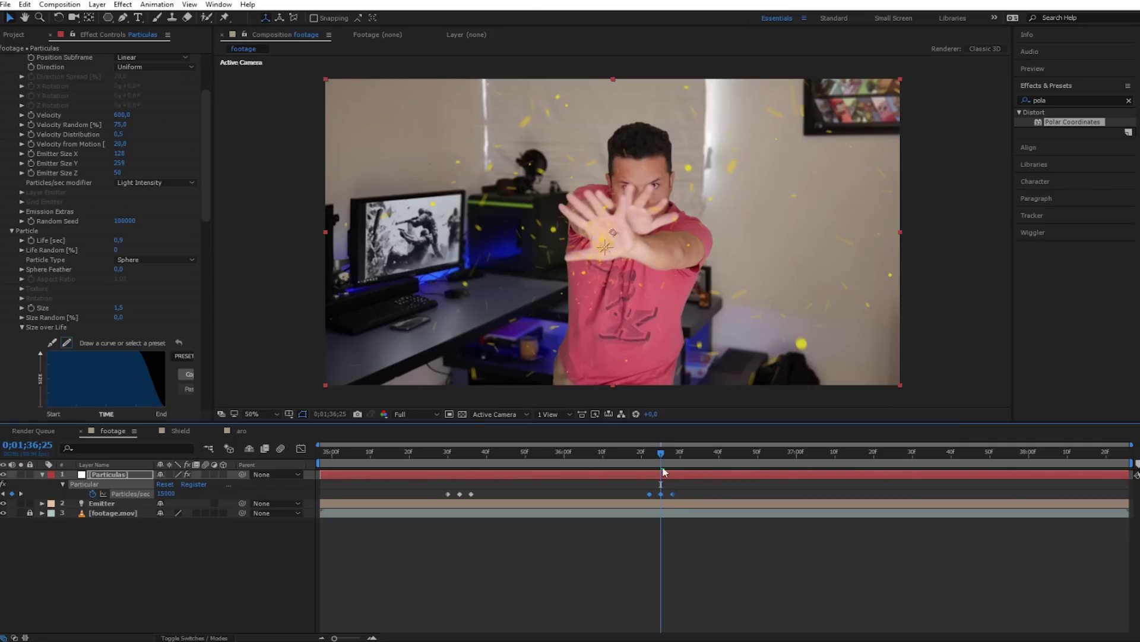
Paste another burst copy at a later hand movement and preview it.
left_click_drag(659, 454, 832, 466)
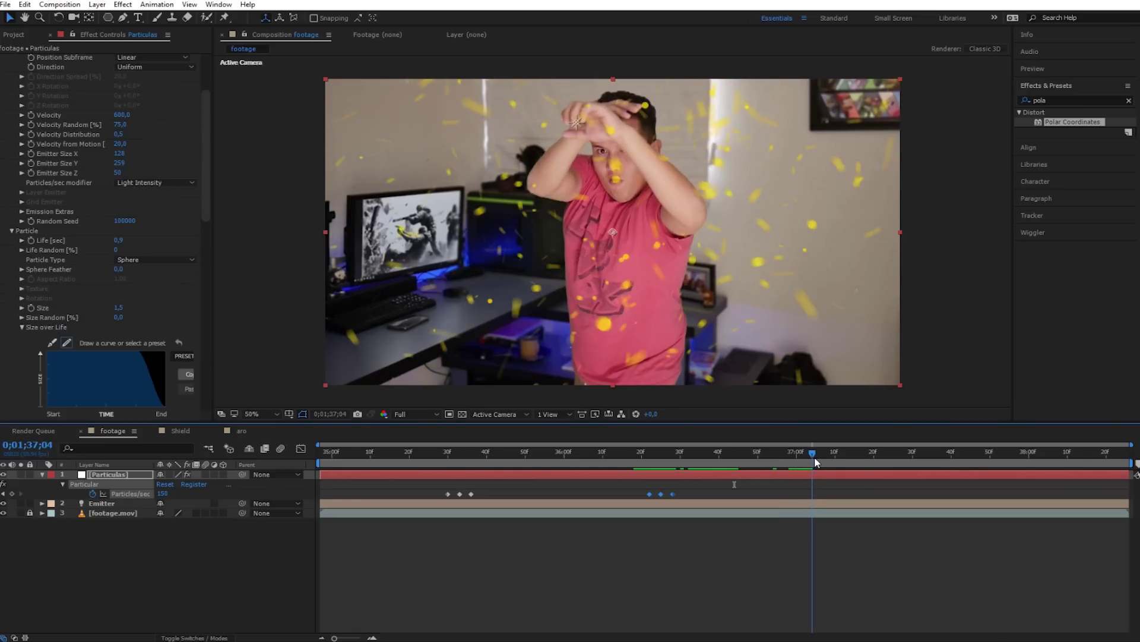
left_click_drag(831, 461, 842, 462)
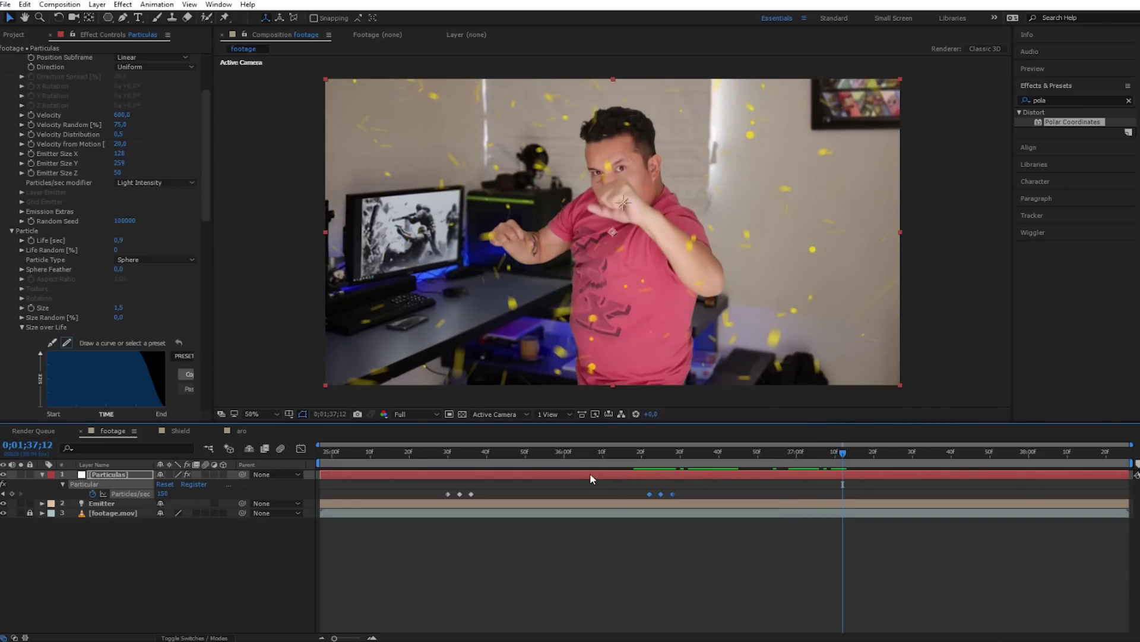
key("ctrl+v")
left_click_drag(846, 454, 1126, 455)
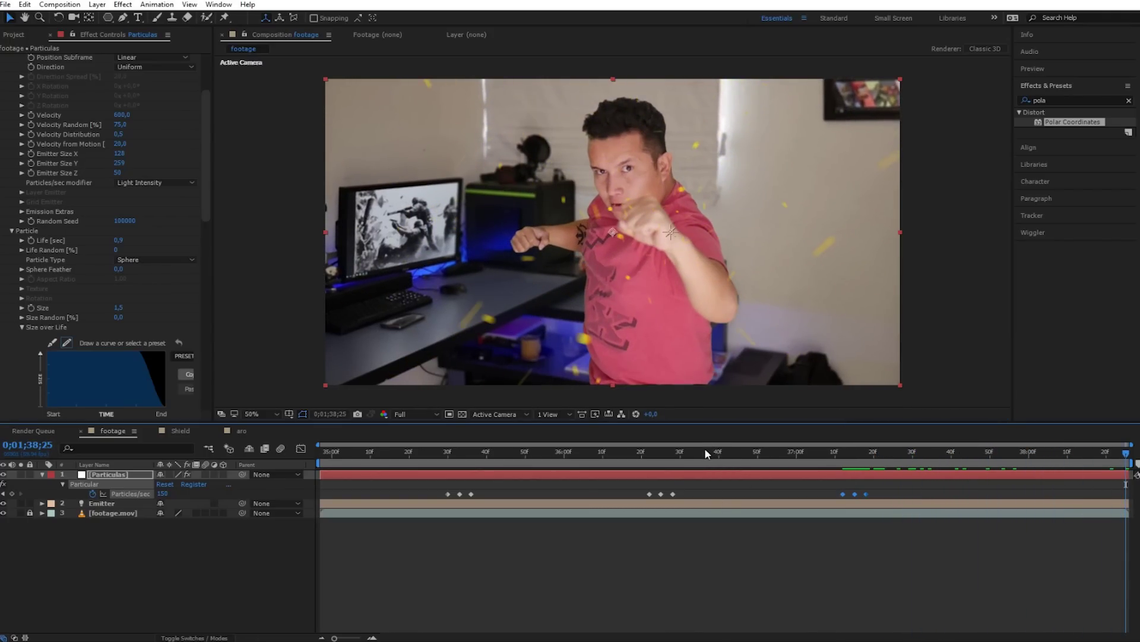
left_click_drag(706, 453, 321, 452)
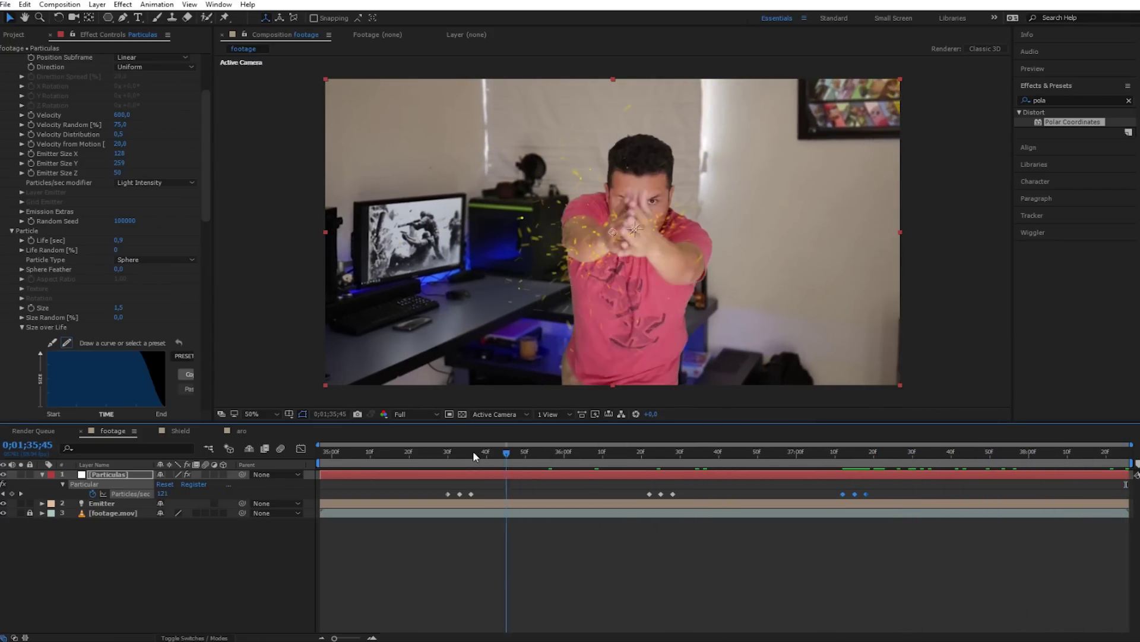
Collapse Particulas, then unlock and select the footage.mov layer at a later frame.
left_click(142, 533)
left_click(122, 501)
left_click(41, 475)
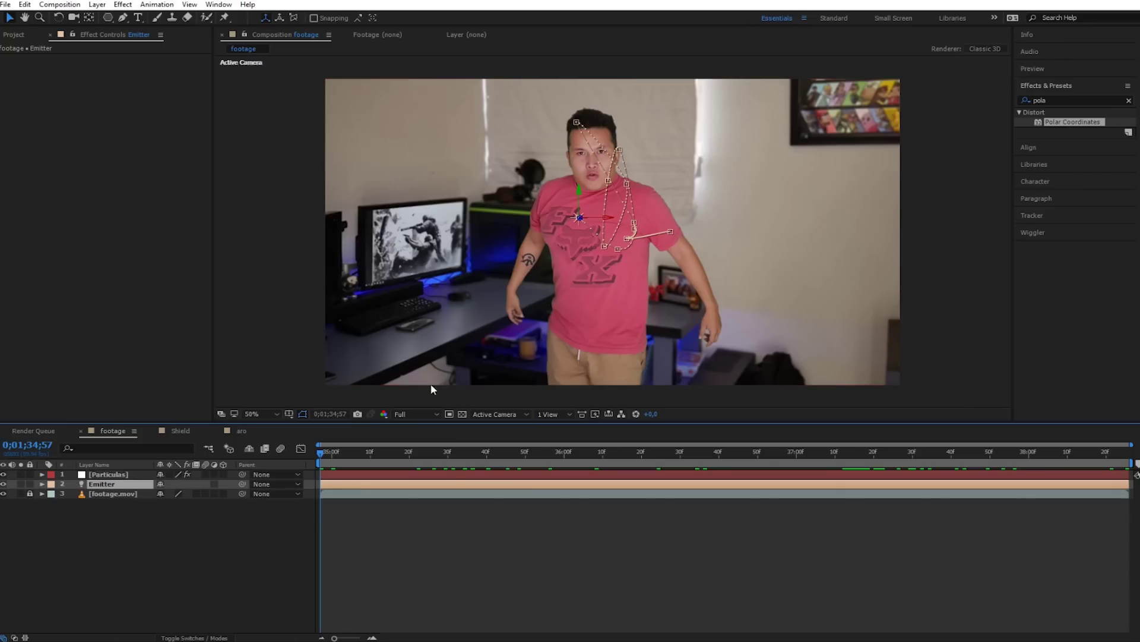
left_click(127, 494)
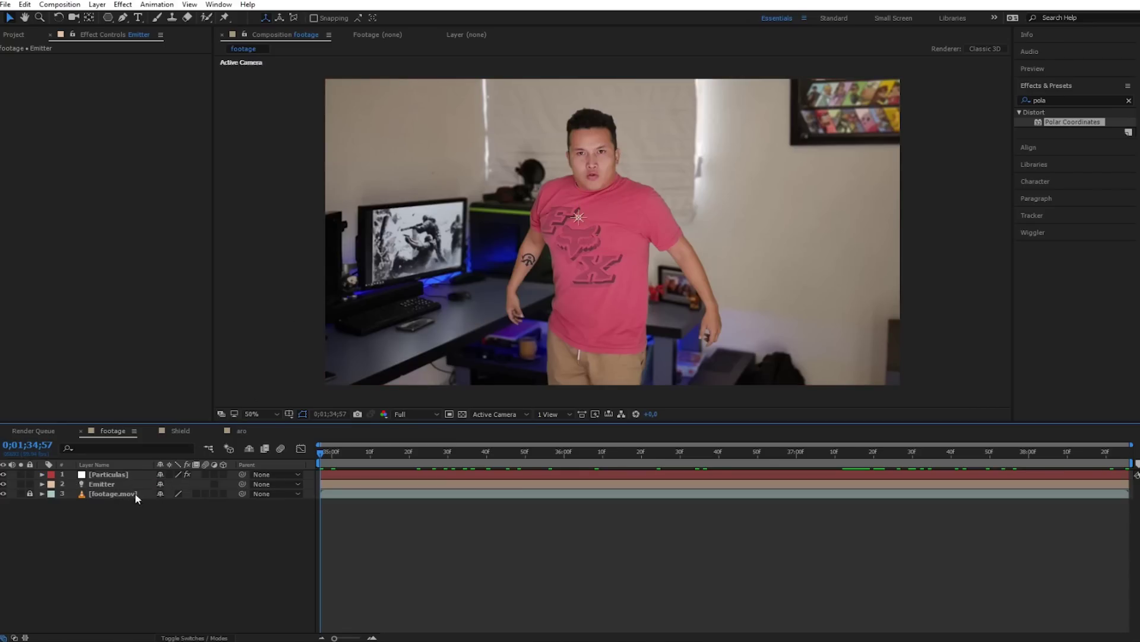
left_click(29, 493)
left_click_drag(721, 458, 838, 459)
left_click(838, 495)
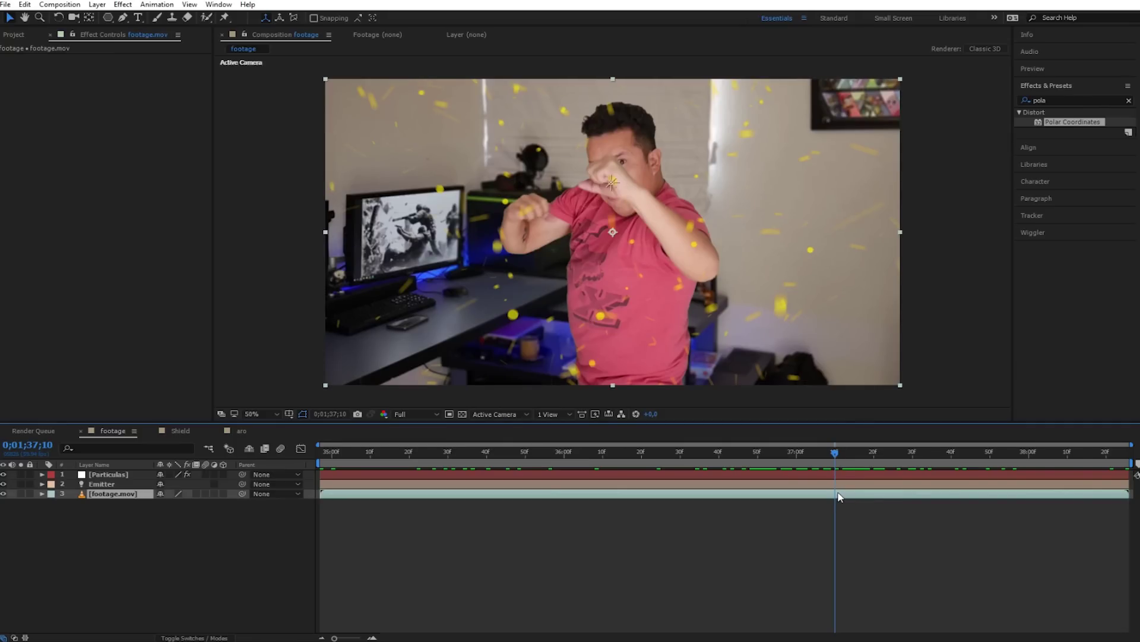
Start Track Motion on footage.mov from the Tracker panel.
left_click(1039, 216)
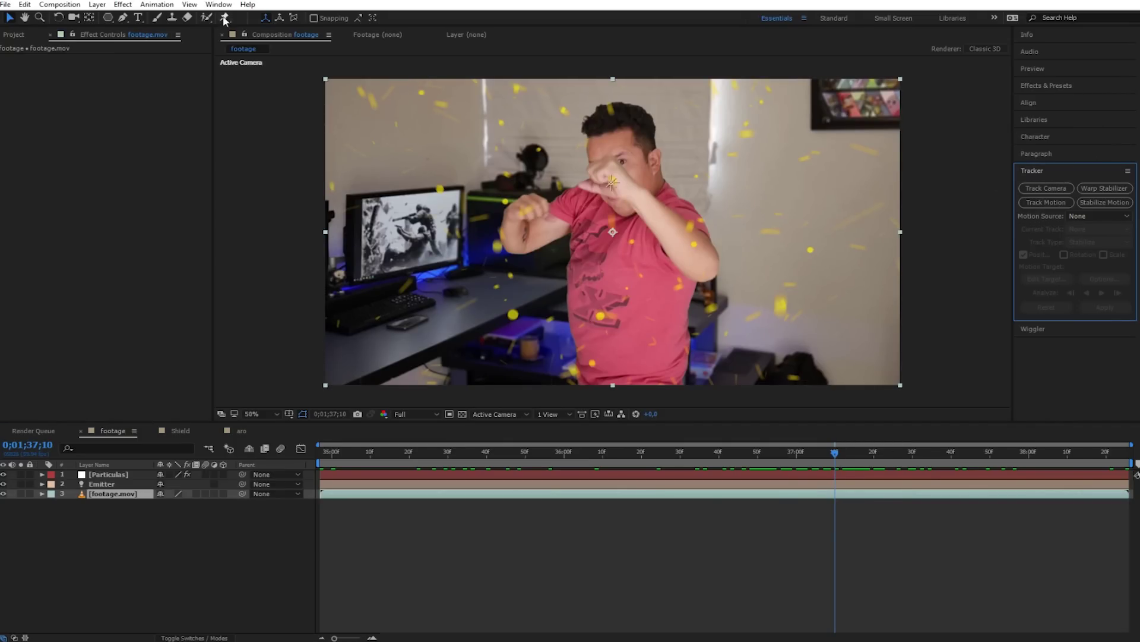
left_click(219, 5)
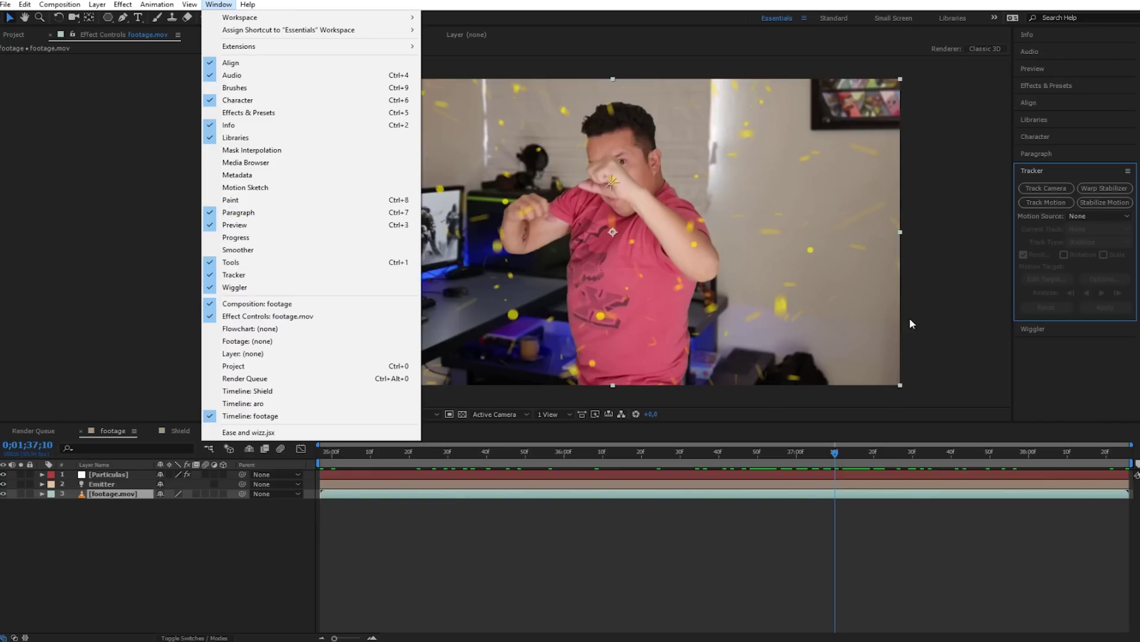
left_click(913, 323)
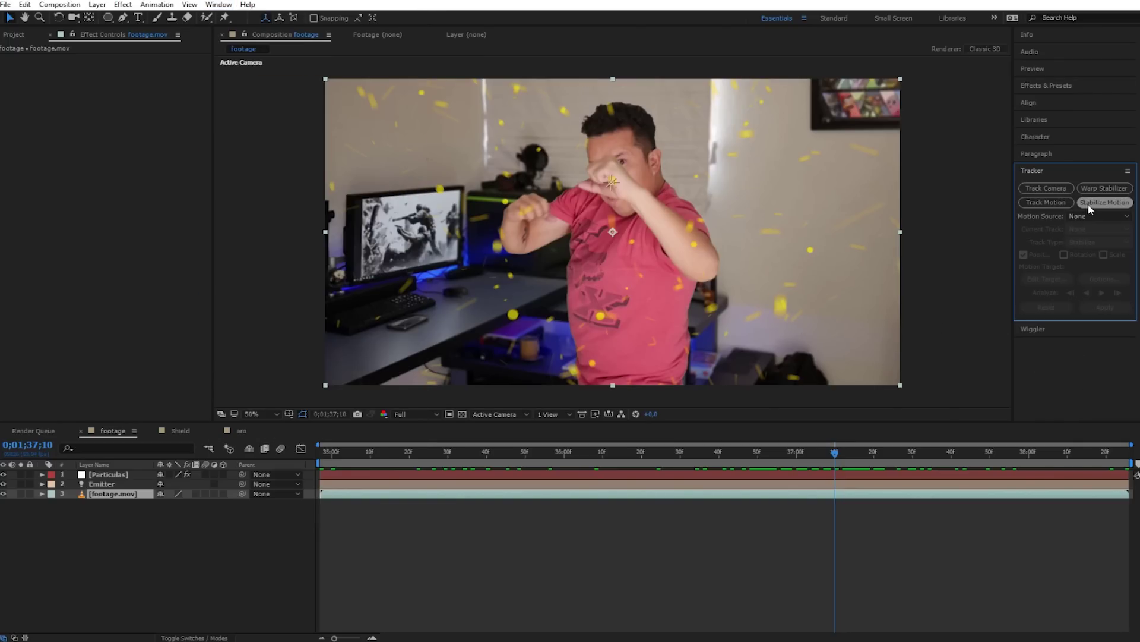
left_click(1046, 202)
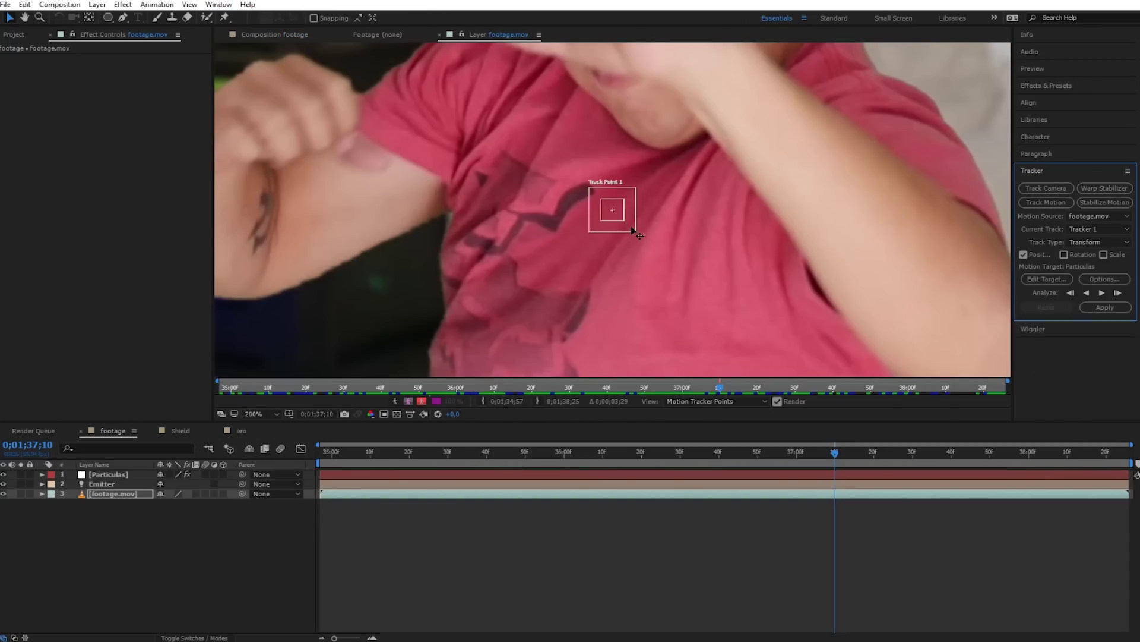
Enlarge Track Point 1's search box over the fist and analyze forward.
left_click(634, 230)
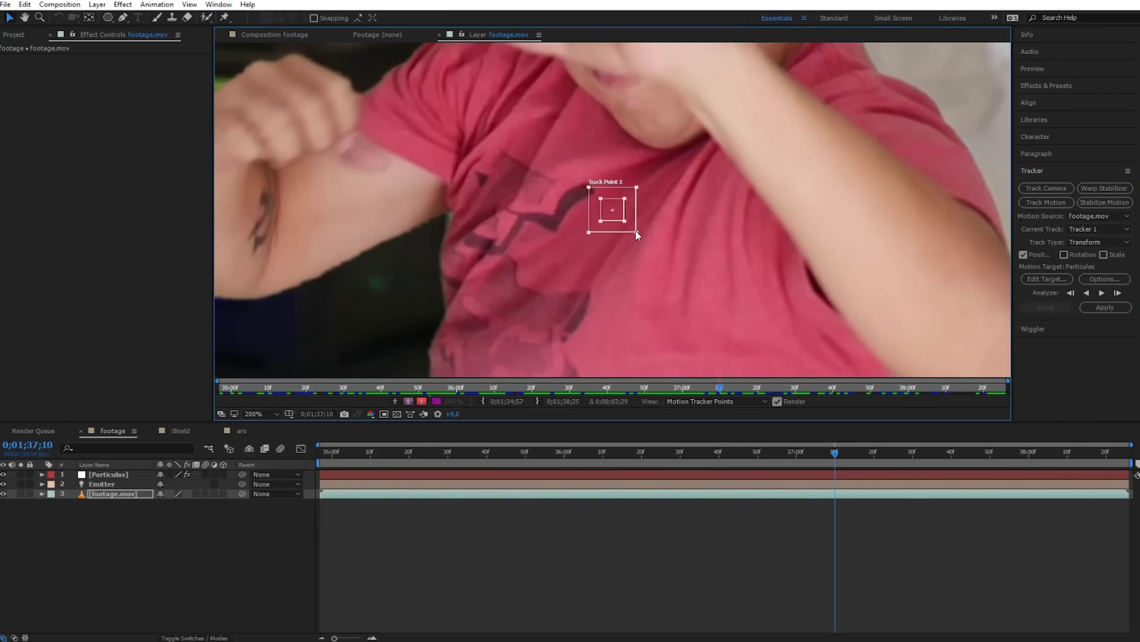
left_click_drag(636, 234, 717, 299)
mouse_move(630, 229)
left_mouse_down()
mouse_move(615, 459)
mouse_move(590, 123)
left_mouse_up()
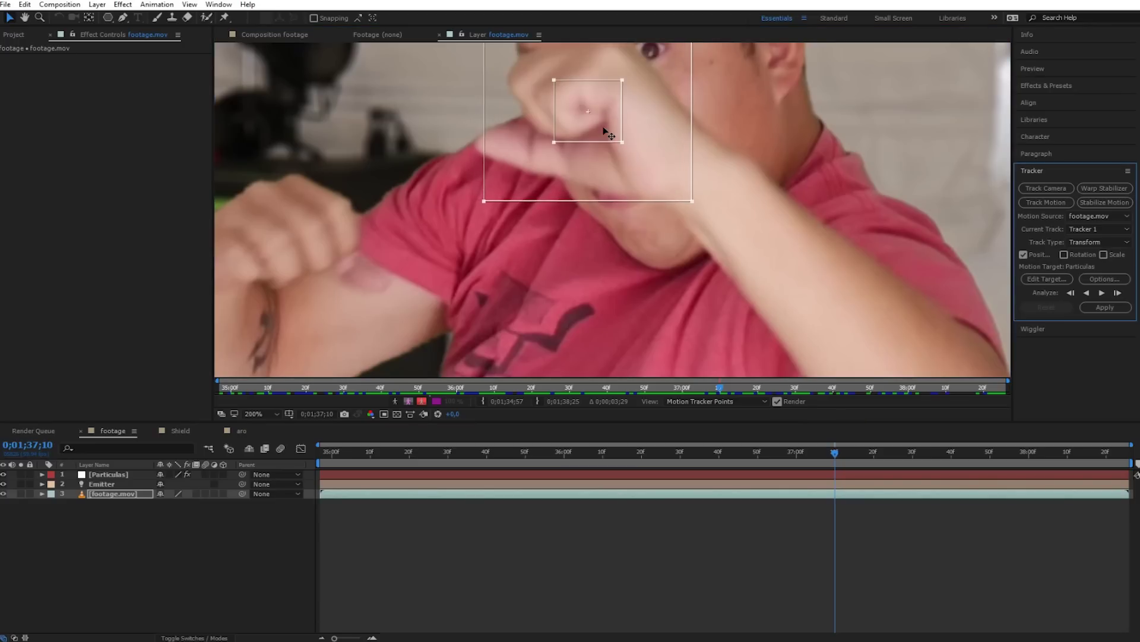
scroll(603, 172, "down", 1)
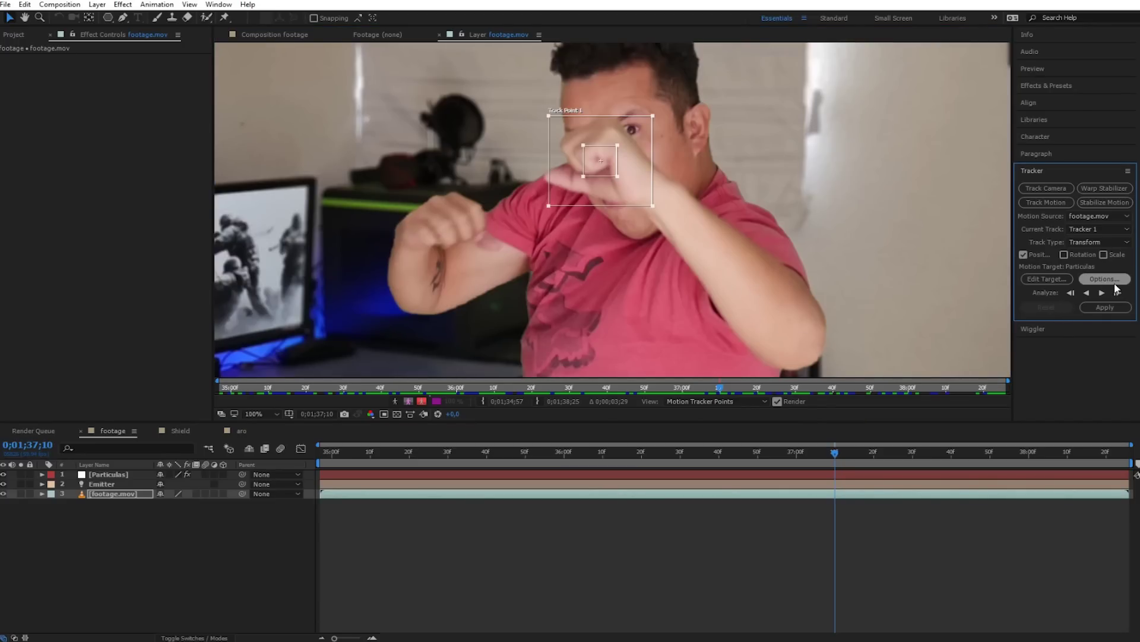
left_click(1103, 294)
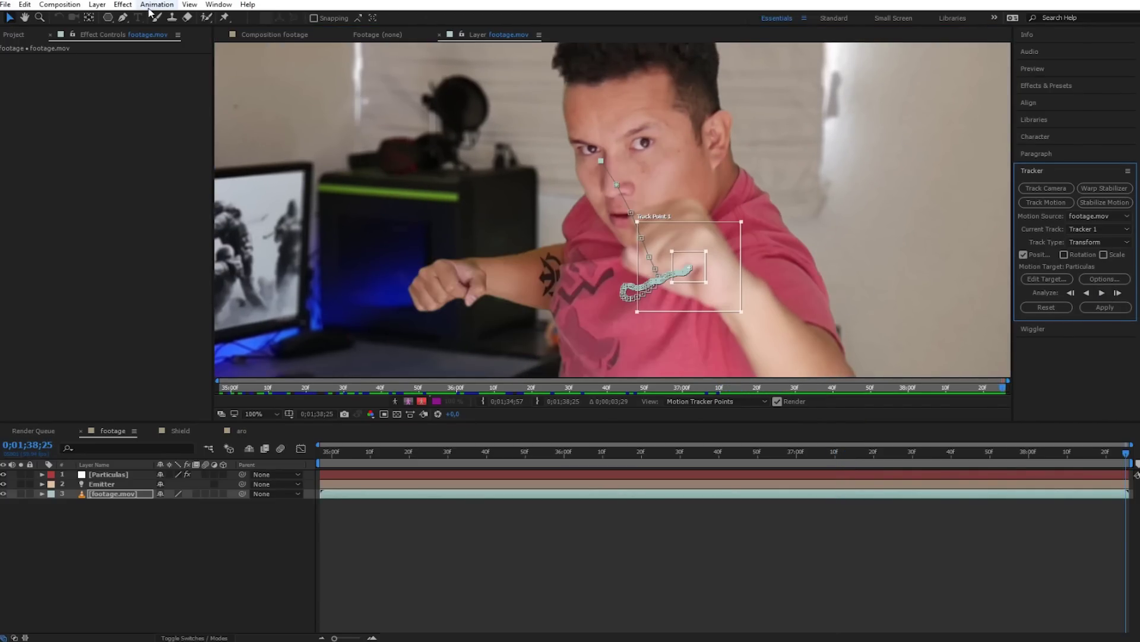
left_click(97, 5)
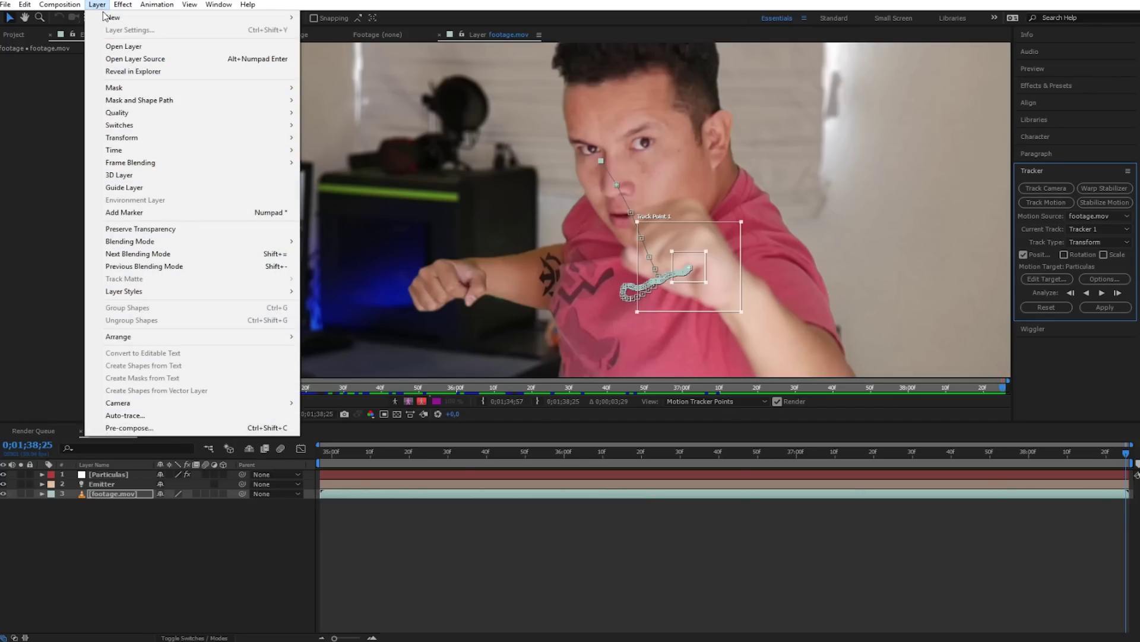
Create a Null Object and set Null 1 as the tracker's motion target.
mouse_move(110, 14)
left_click(365, 68)
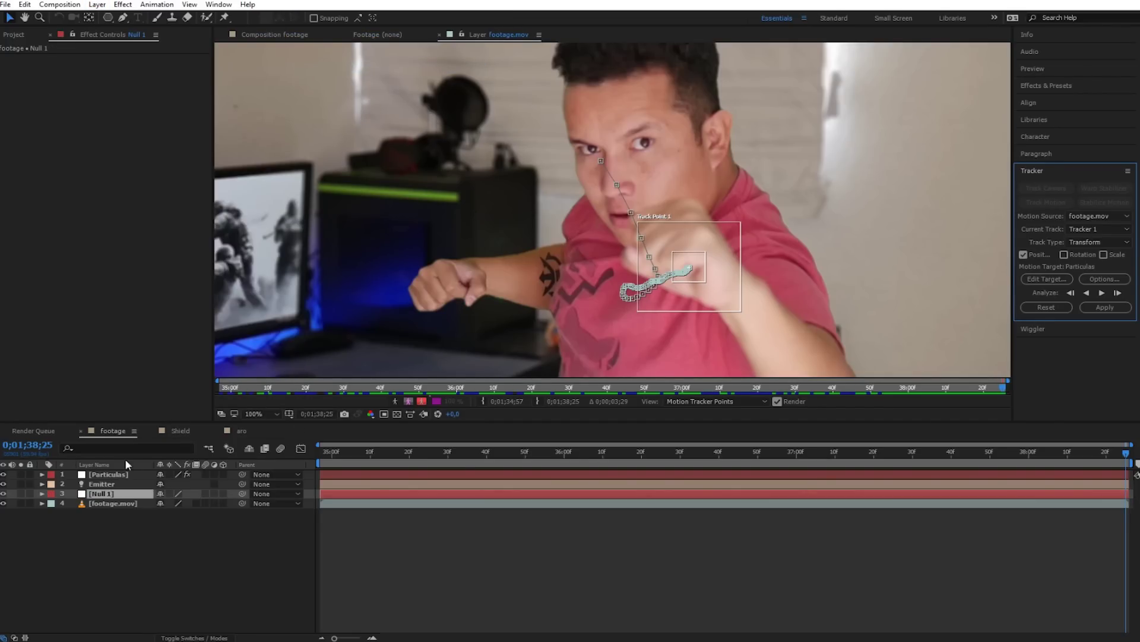
left_click(1049, 278)
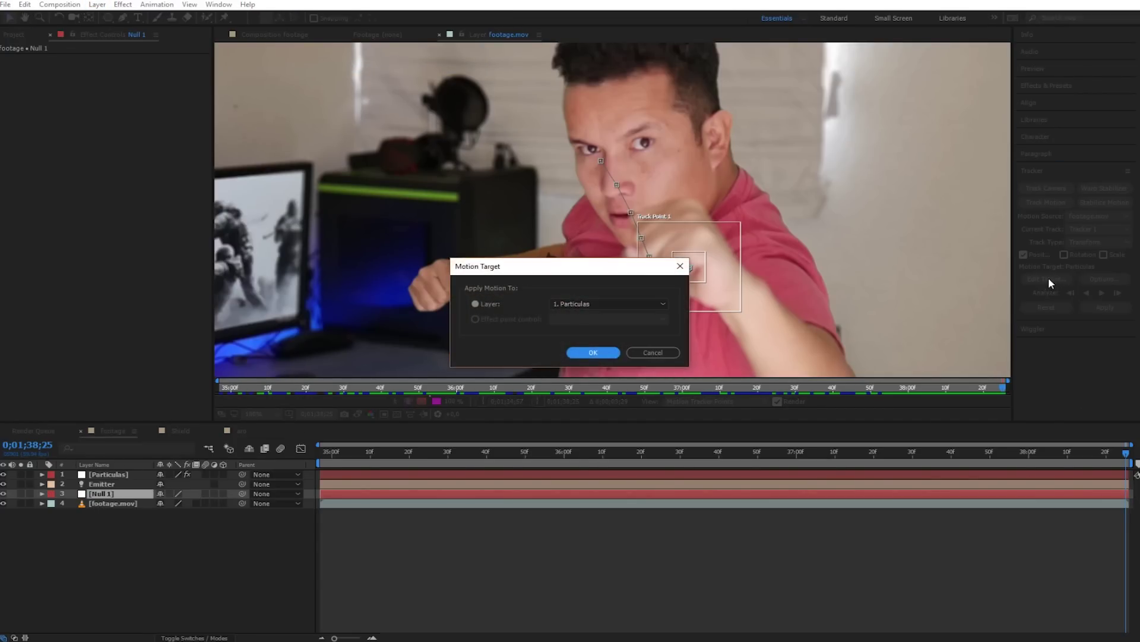
left_click(607, 304)
left_click(600, 340)
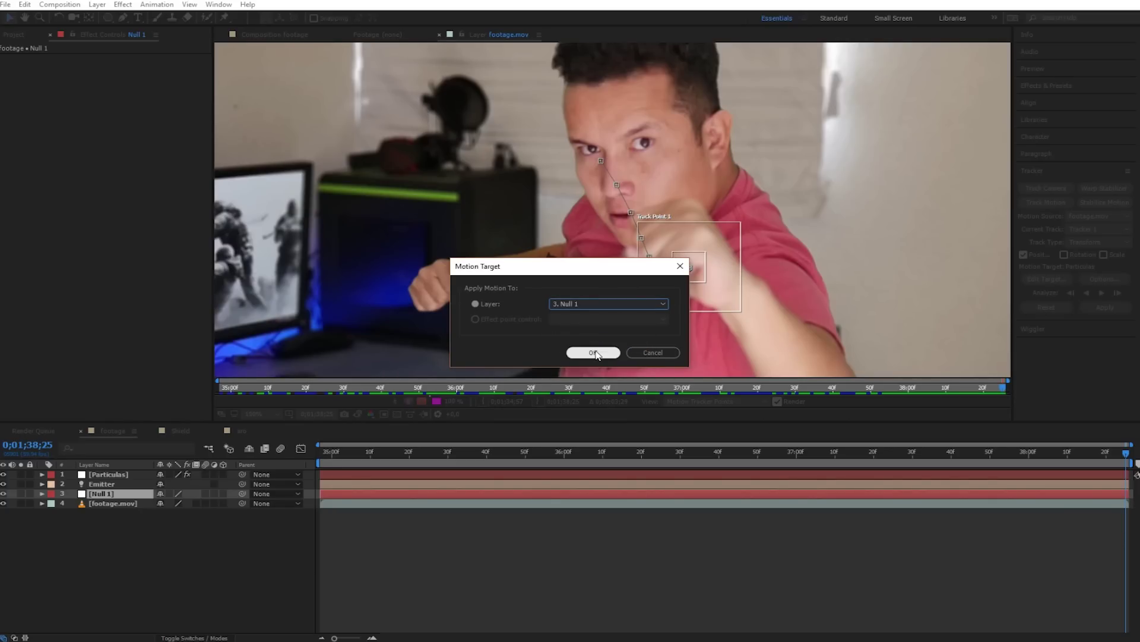
left_click(594, 353)
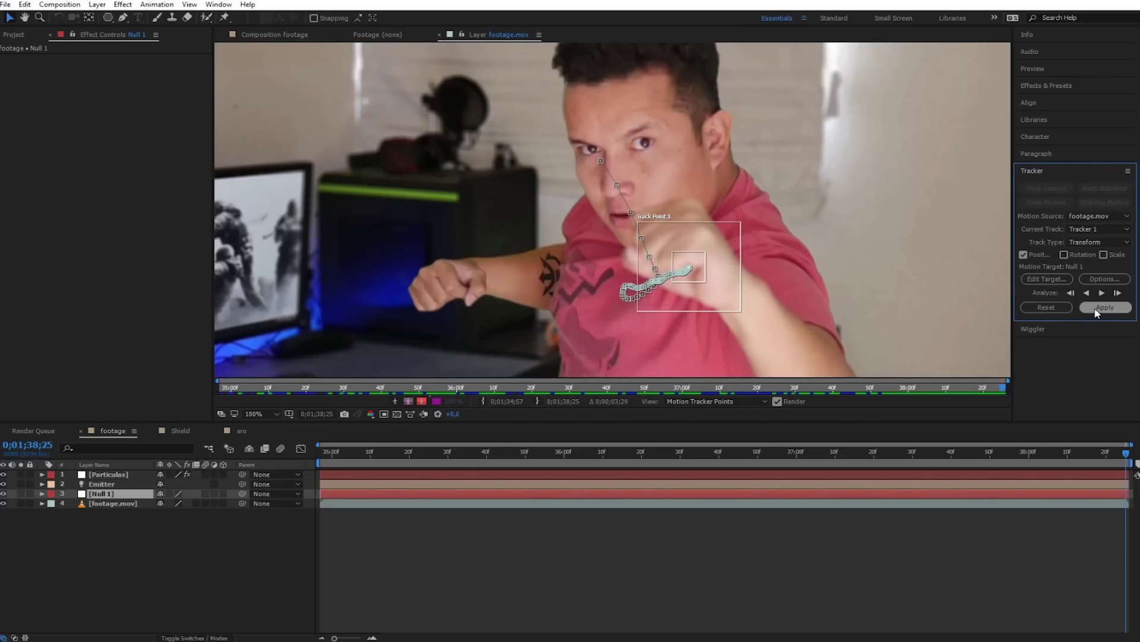
Apply the fist track to Null 1 and reselect the null layer.
left_click(1104, 307)
left_click(560, 332)
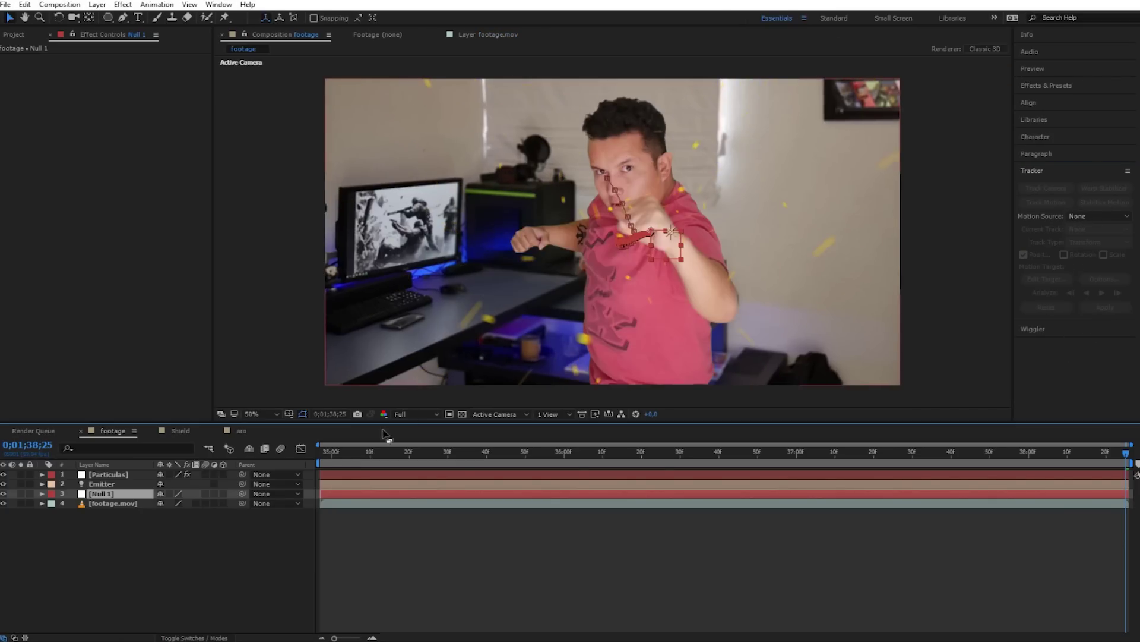
left_click(133, 523)
left_click(116, 493)
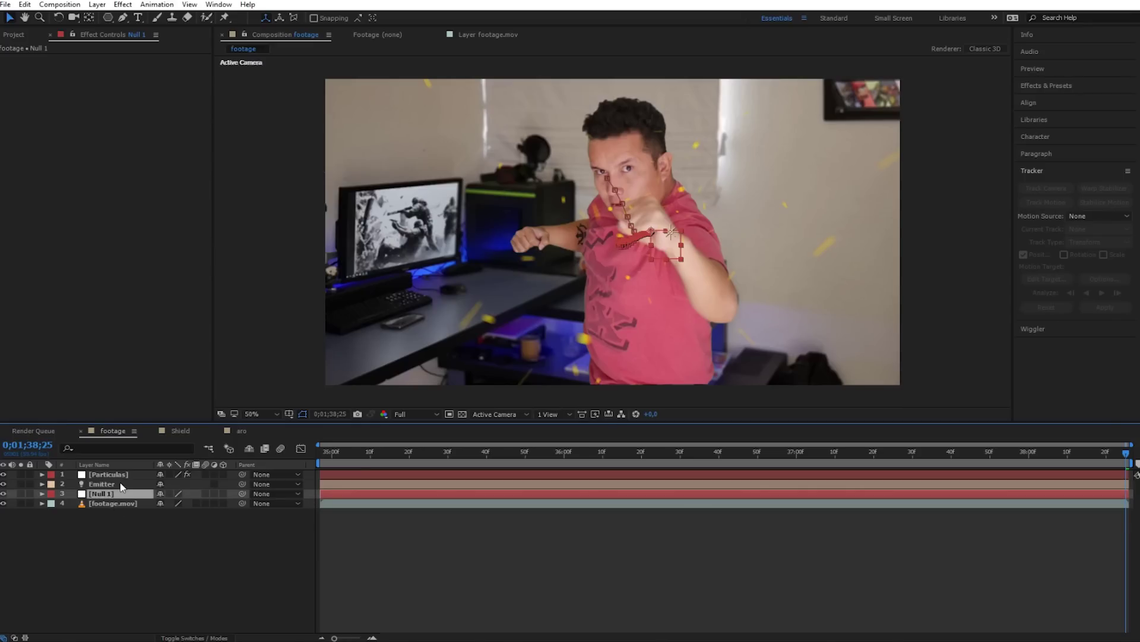
Rename Null 1 to ManoIzq.
key("Return")
type("ManoIzq")
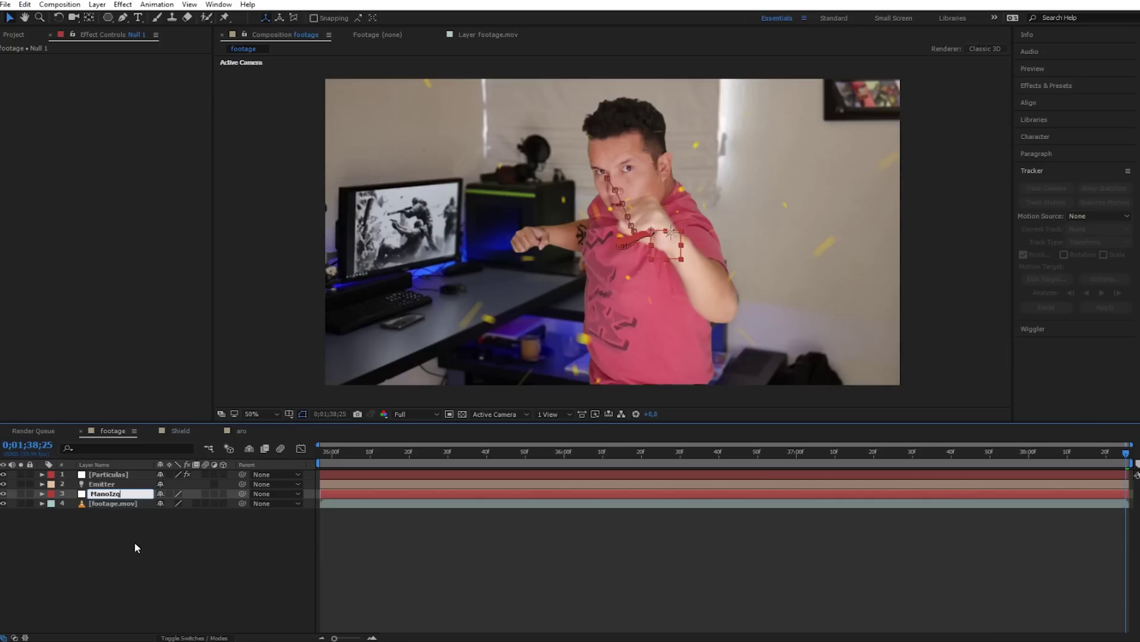
left_click(132, 518)
left_click(127, 494)
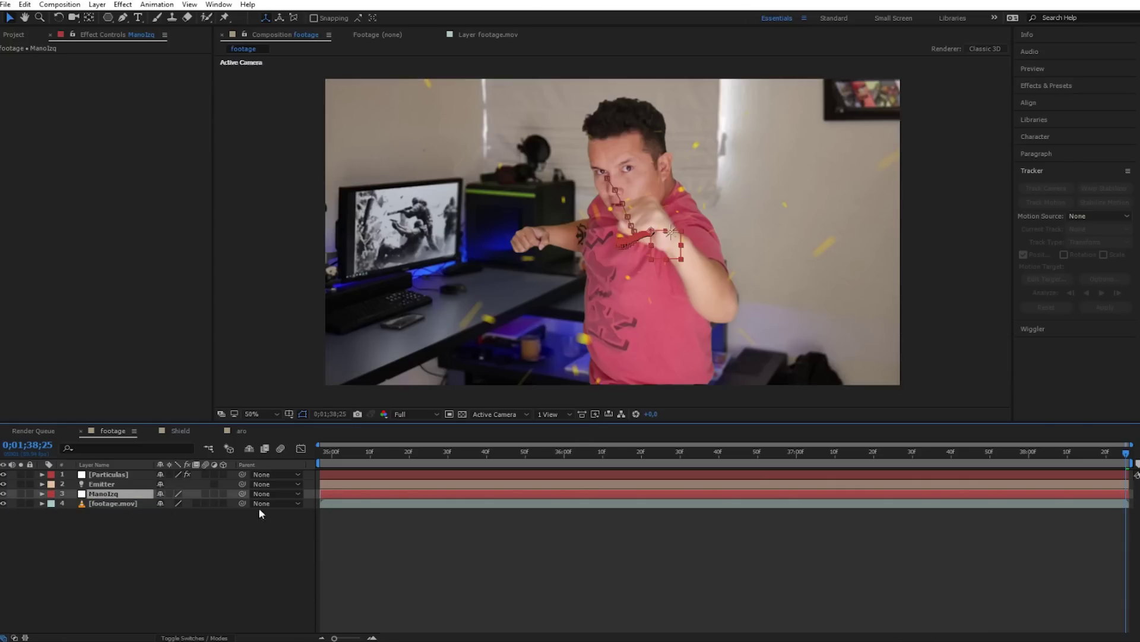
Show ManoIzq's Position keyframes, set time to 0;01;37;10, and select Shield in Project.
left_click_drag(1110, 461, 832, 463)
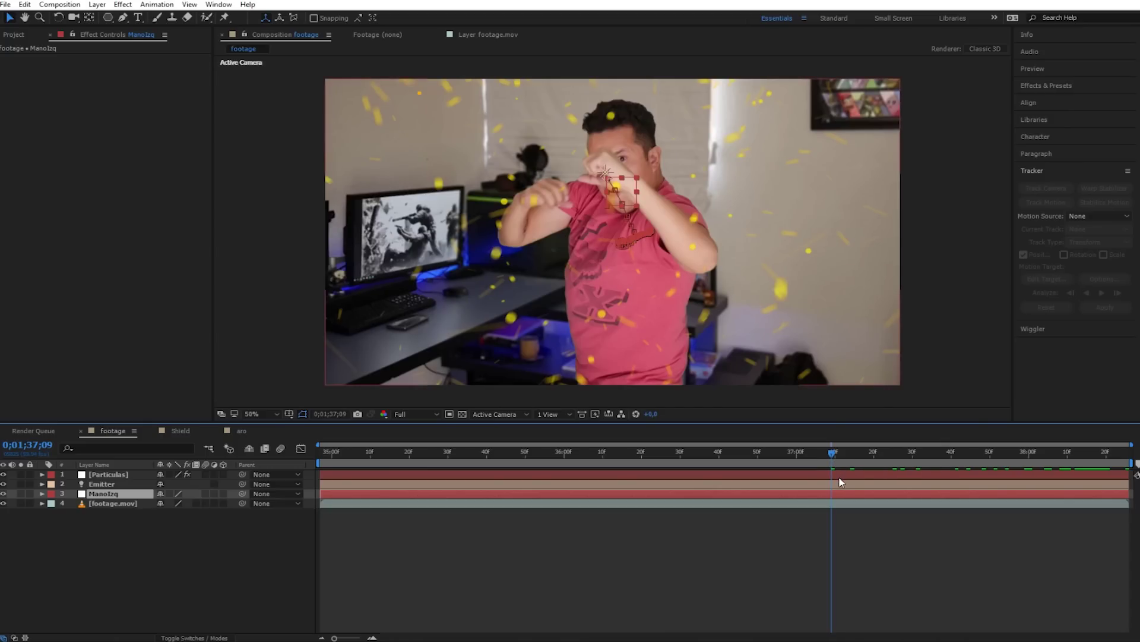
key("u")
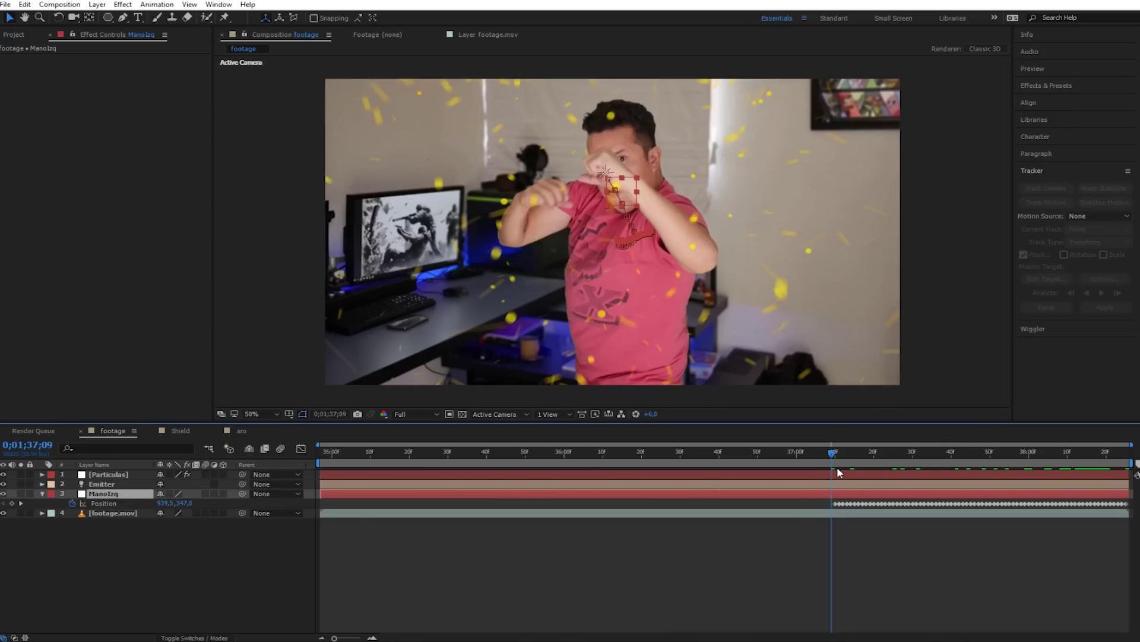
left_click(835, 464)
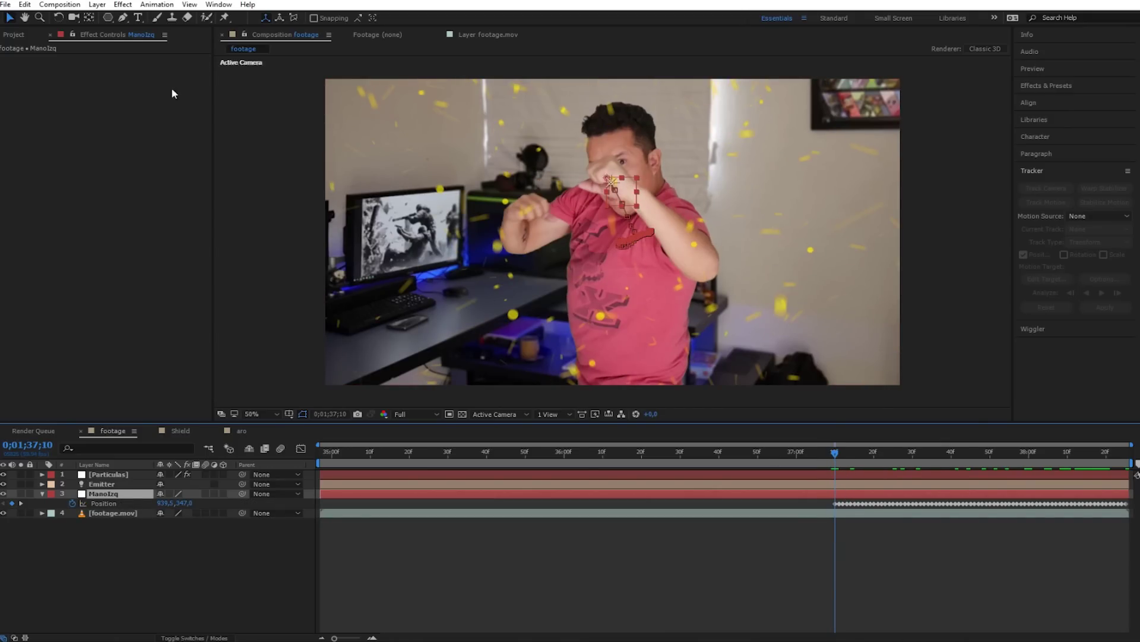
left_click(36, 37)
left_click(23, 171)
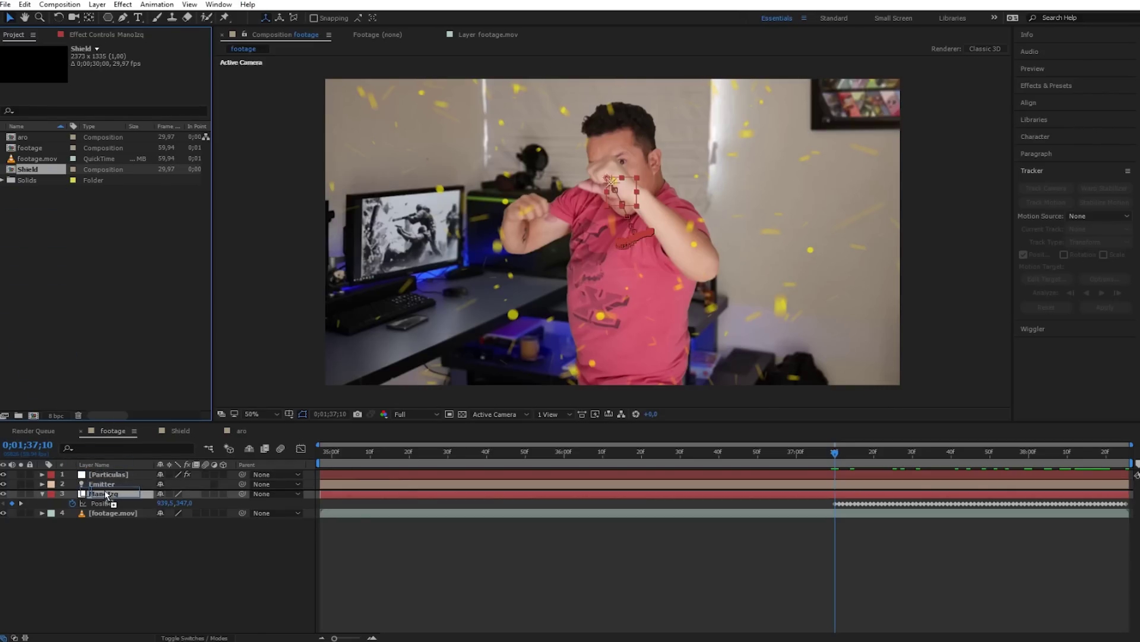
Add the Shield composition to the timeline starting at 0;01;37;10.
left_click_drag(31, 172, 122, 495)
left_click_drag(336, 493, 847, 491)
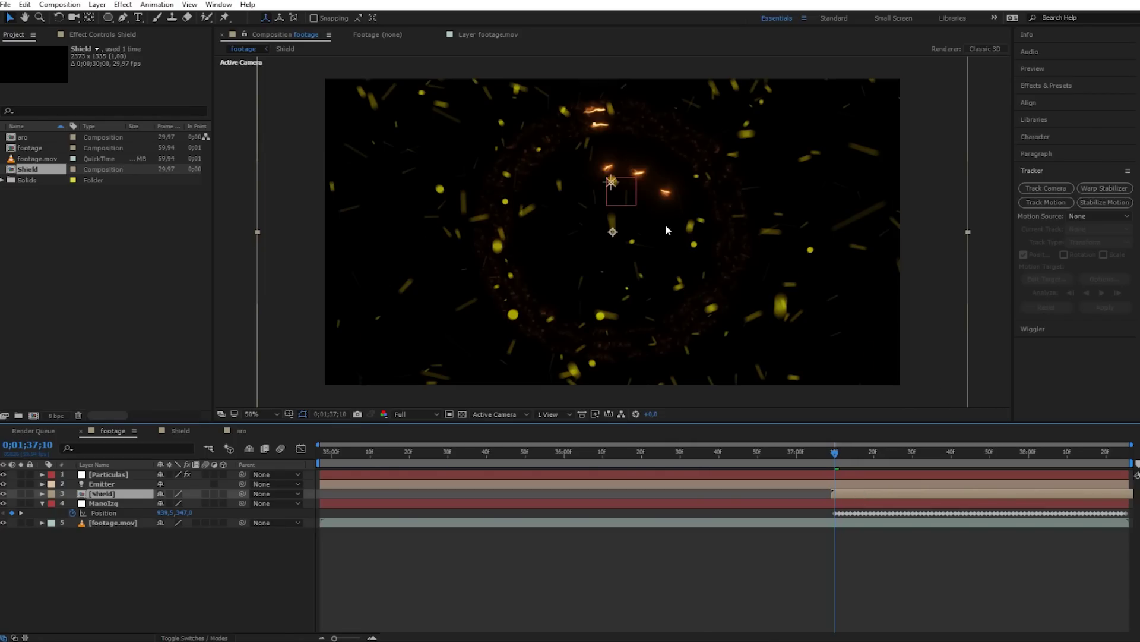
key("period")
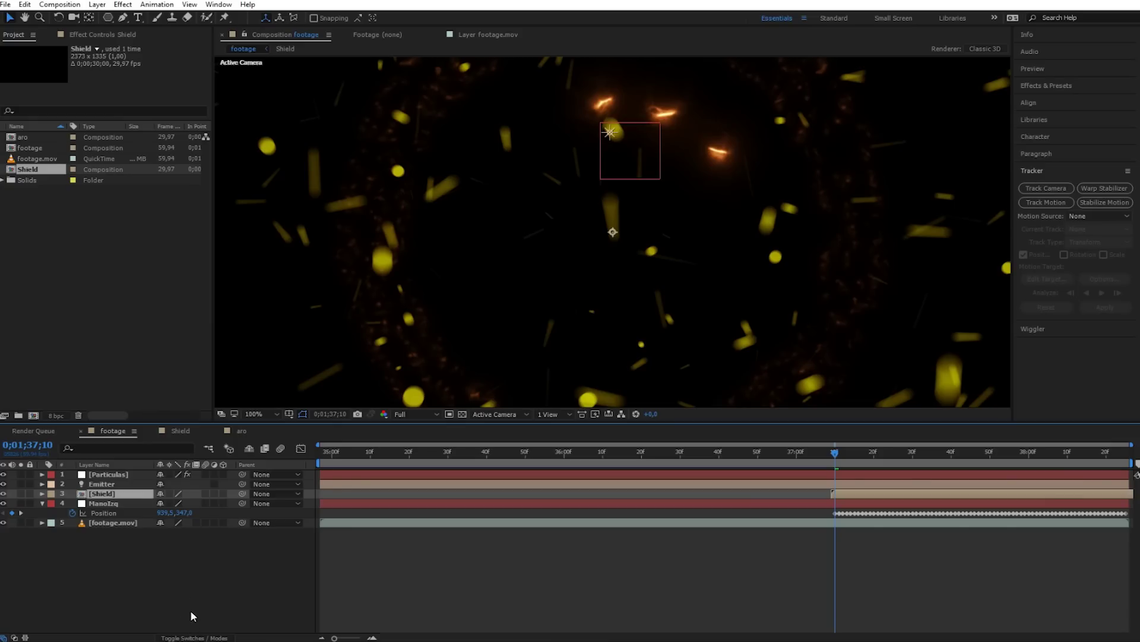
Set the Shield layer's blending mode to Add.
left_click(187, 637)
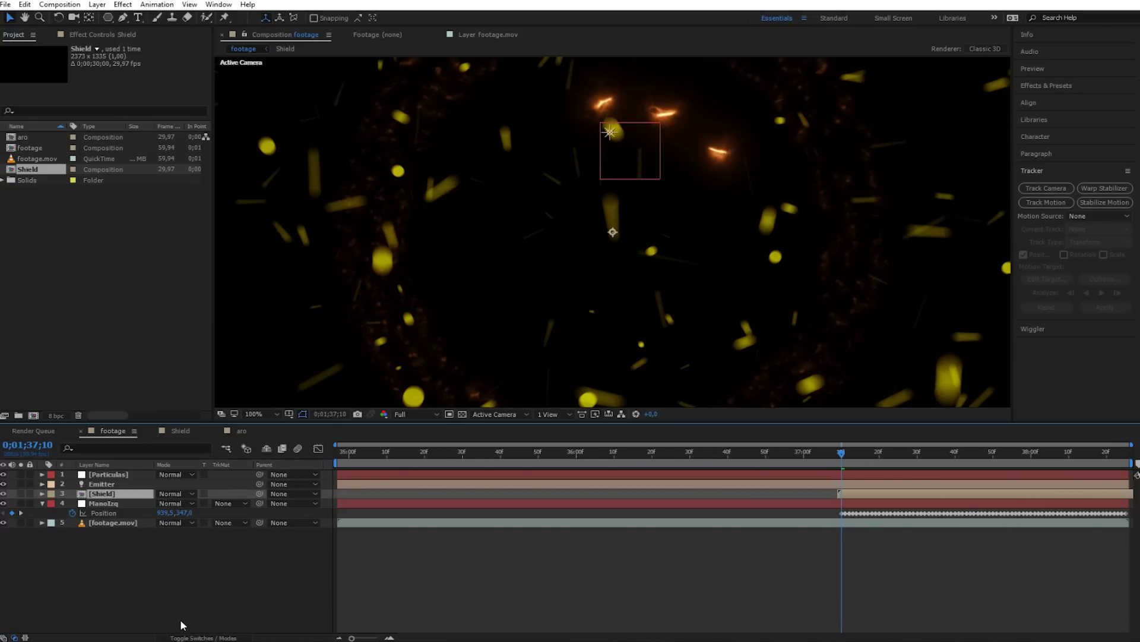
left_click(175, 494)
left_click(225, 121)
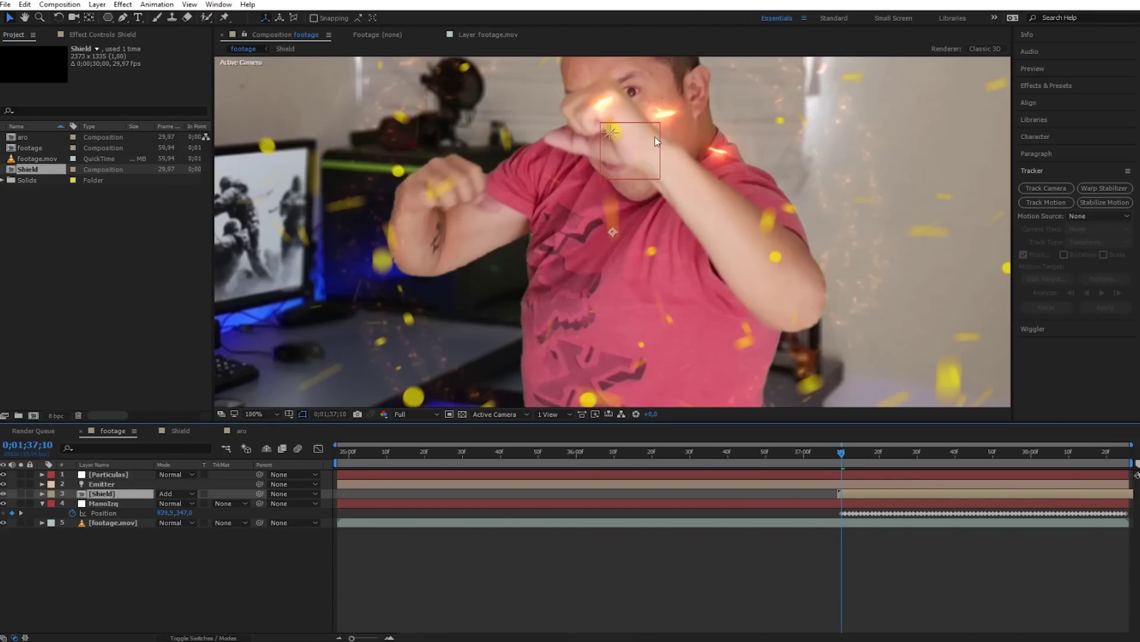
key("comma")
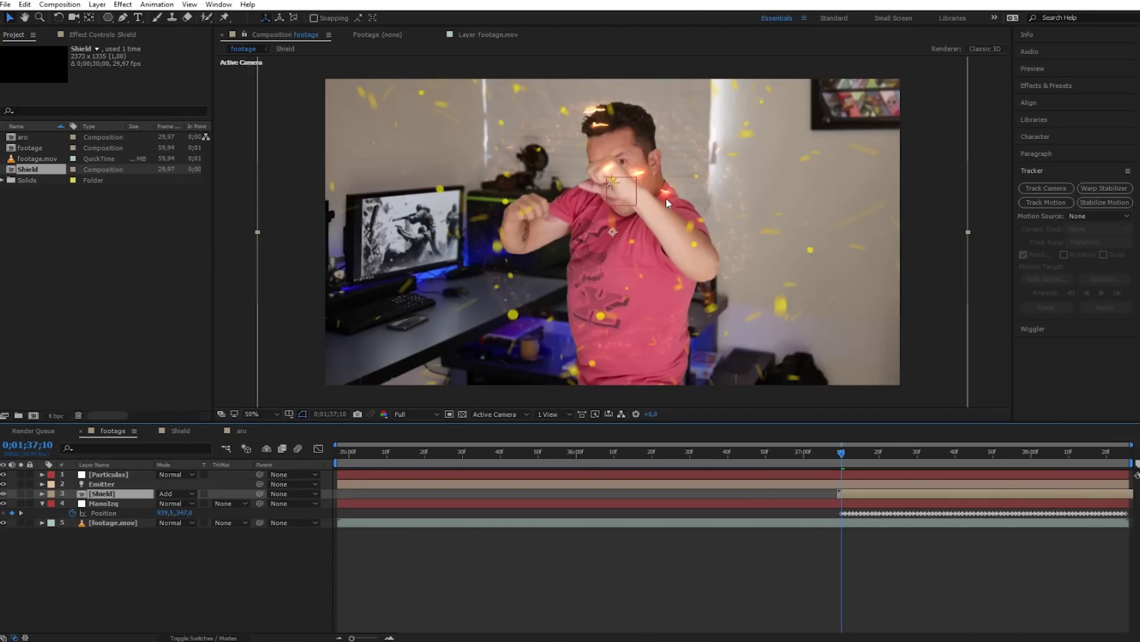
Move the shield up onto the raised fist and make it a 3D layer.
left_click_drag(681, 210, 686, 156)
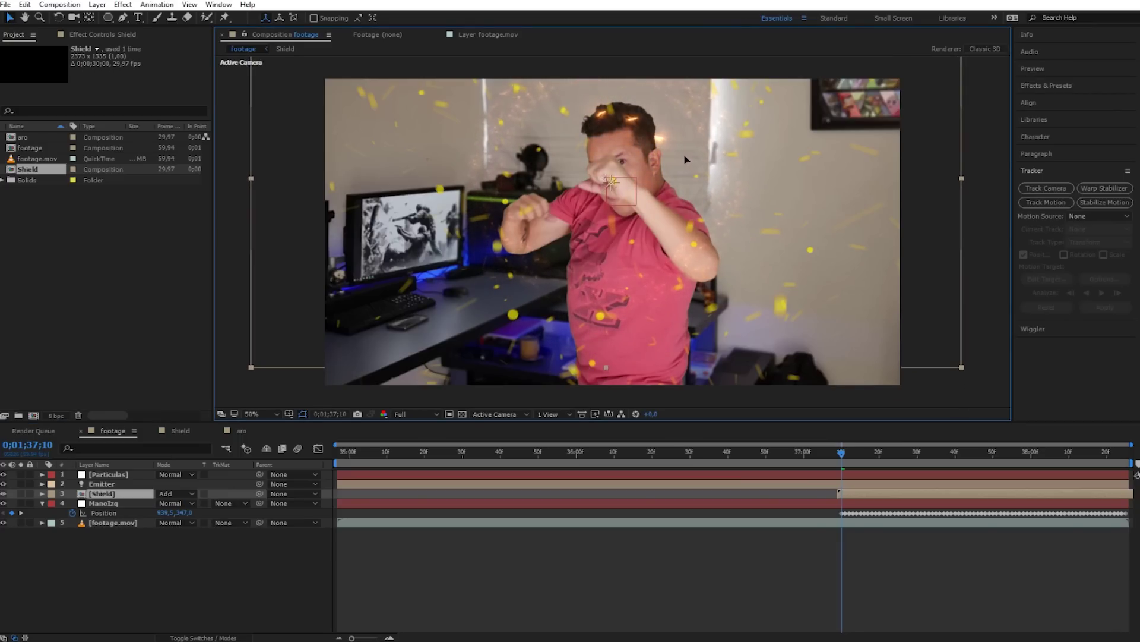
key("Return")
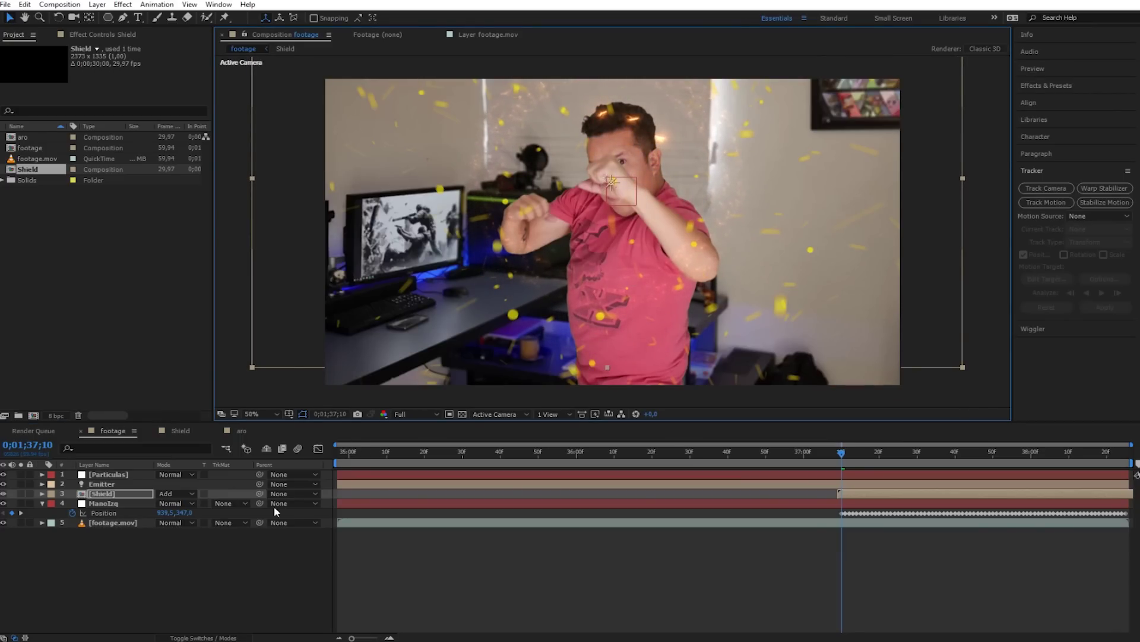
left_click(212, 637)
left_click(222, 493)
key("w")
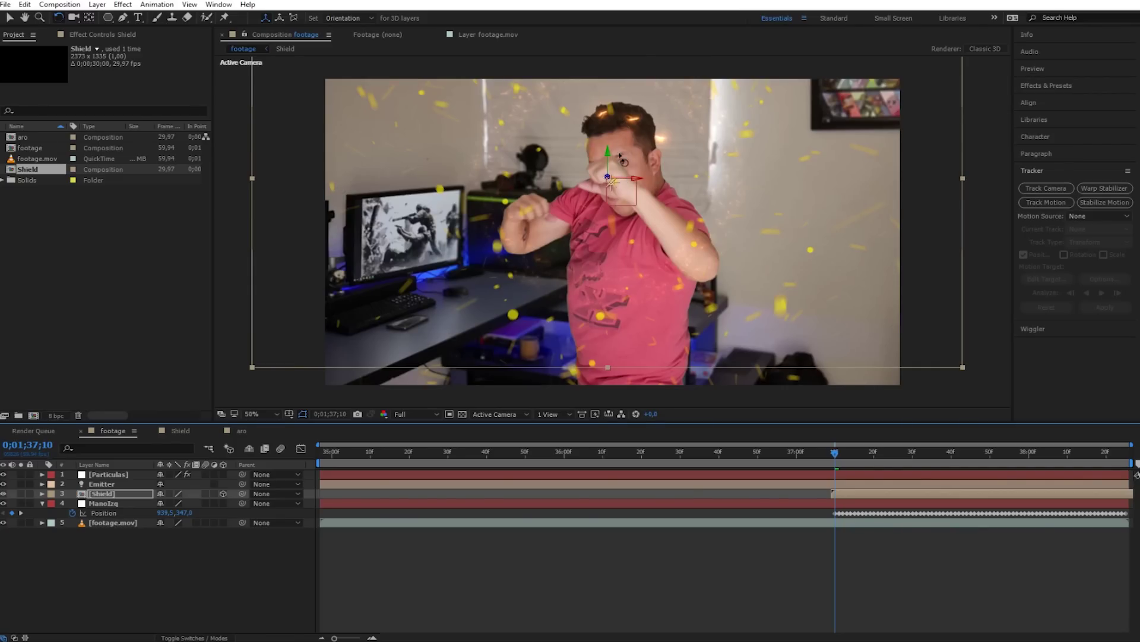
Tilt the shield back in 3D around its horizontal axis.
left_click_drag(613, 181, 614, 182)
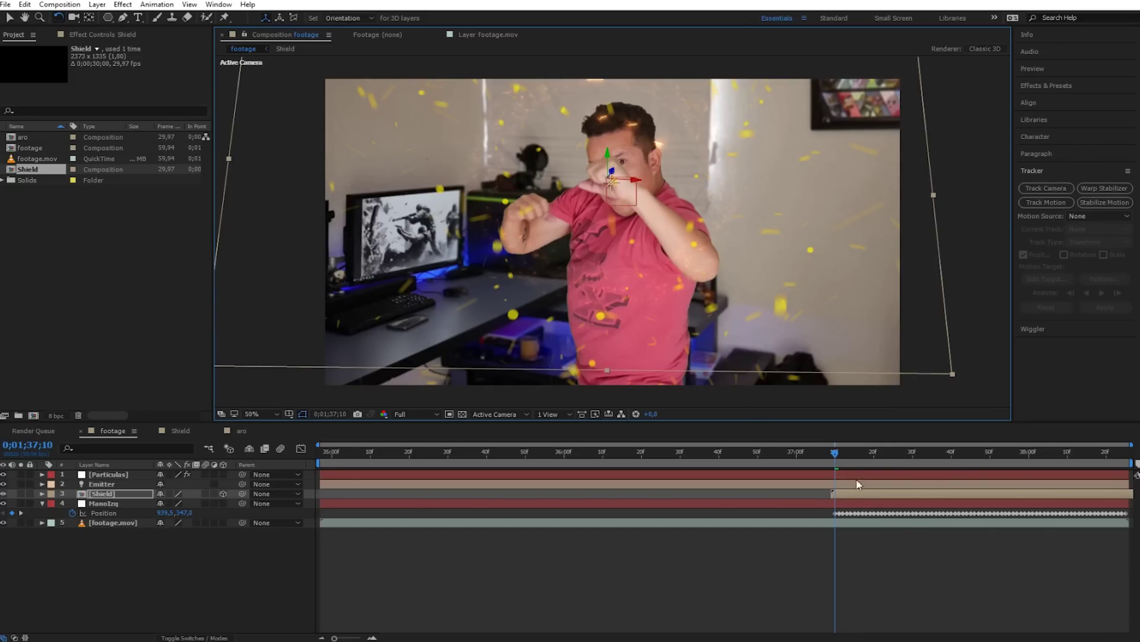
left_click(839, 454)
left_click(835, 454)
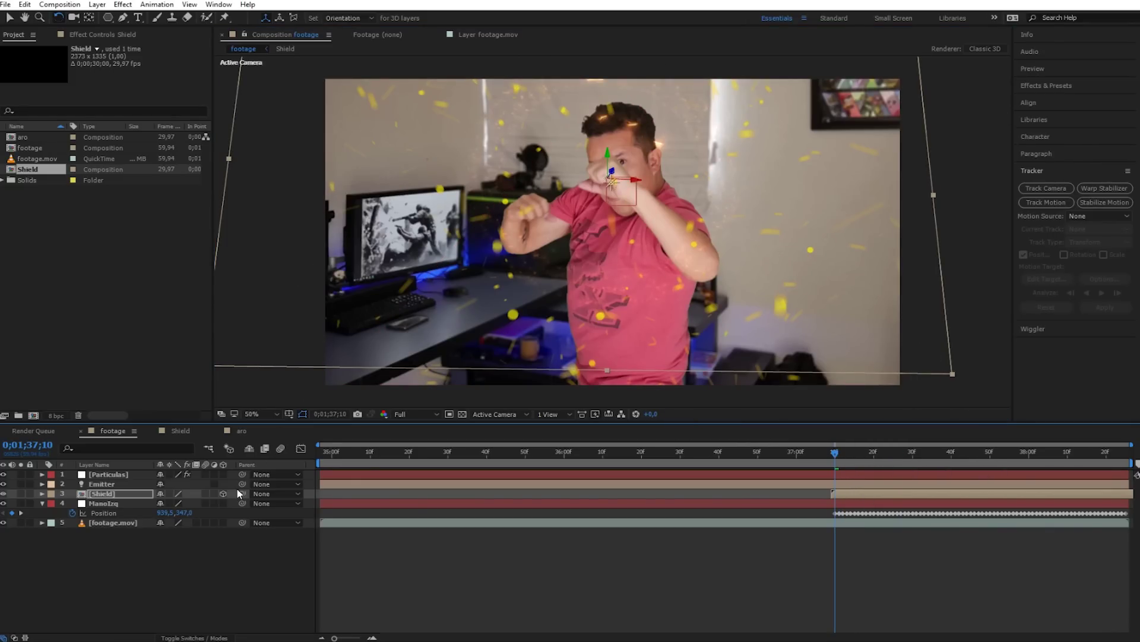
Parent Shield to the ManoIzq null and scrub later frames to confirm it tracks.
left_click(101, 504)
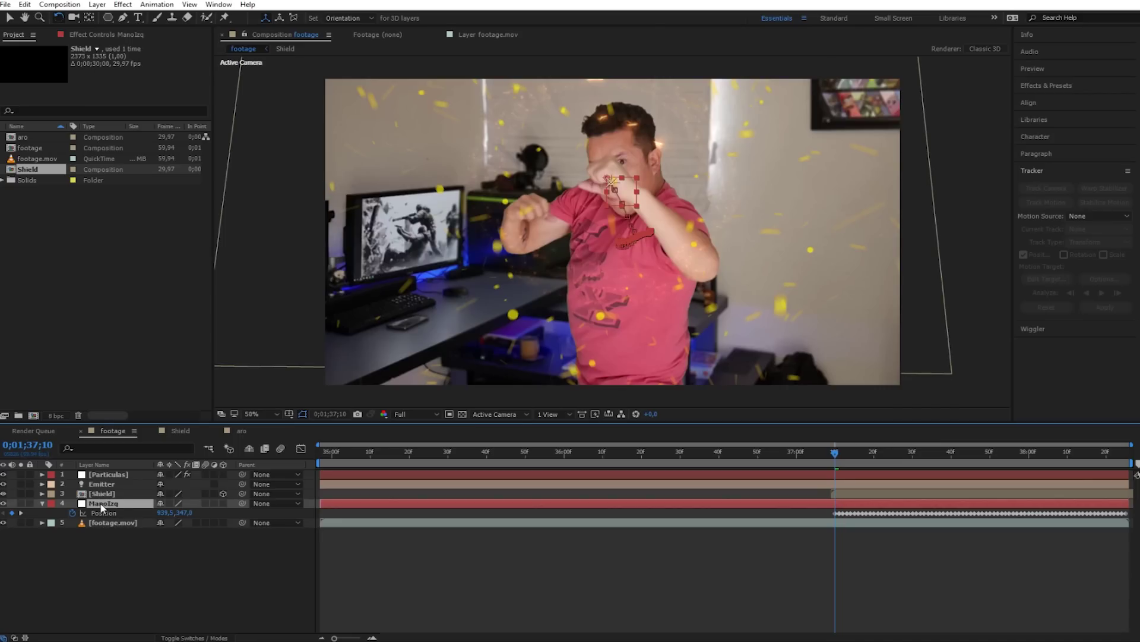
left_click_drag(242, 494, 114, 503)
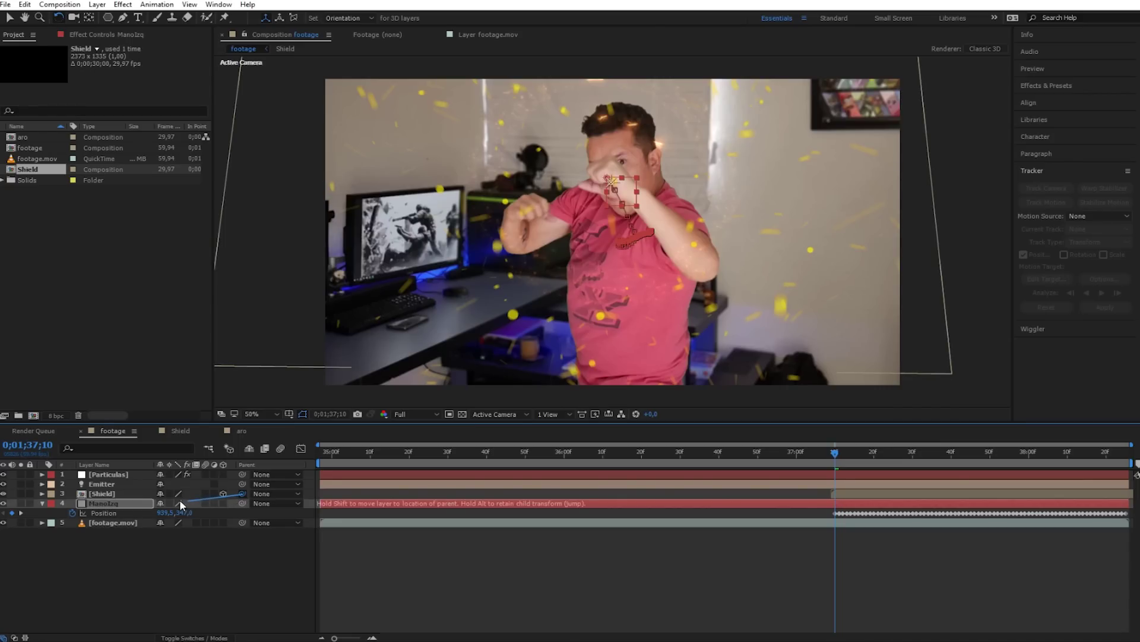
left_click(873, 456)
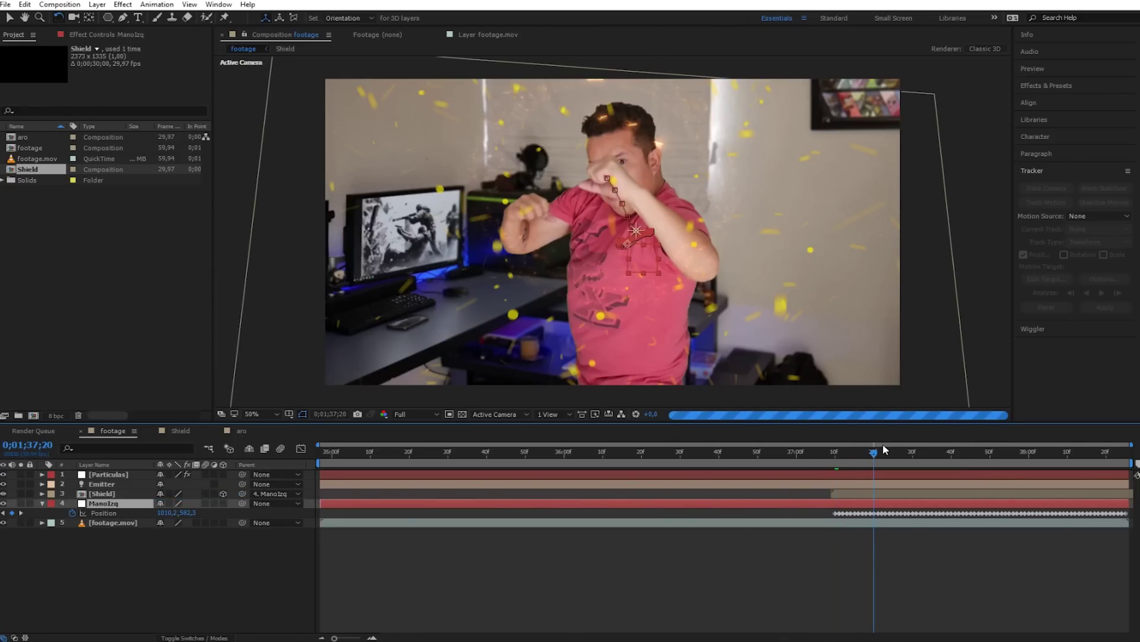
left_click(1005, 458)
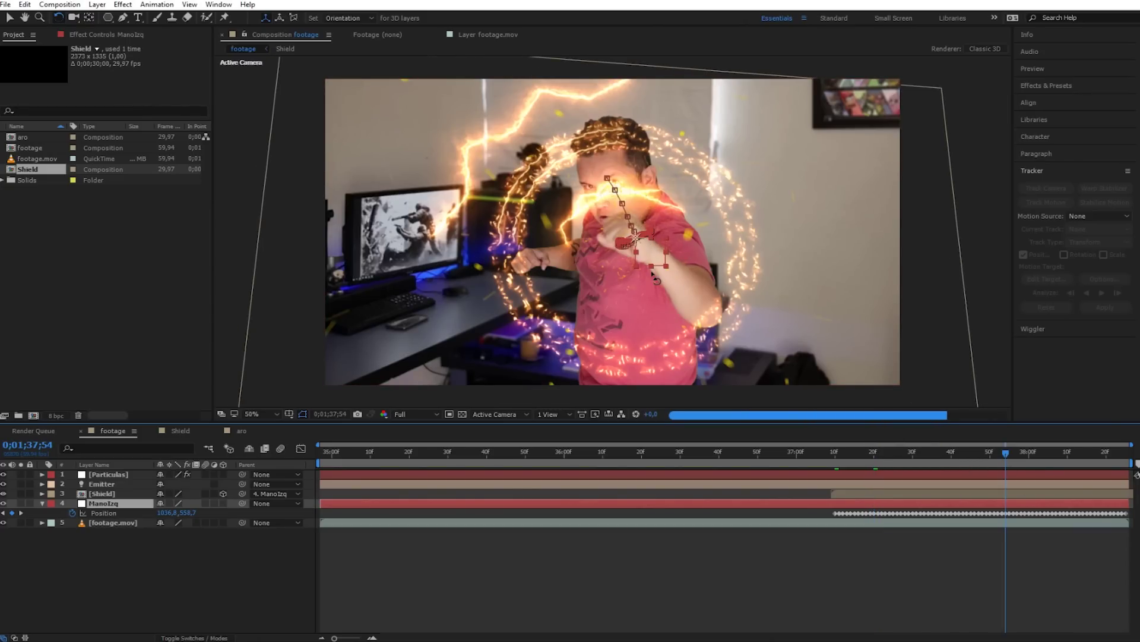
key("comma")
key("comma")
key("comma")
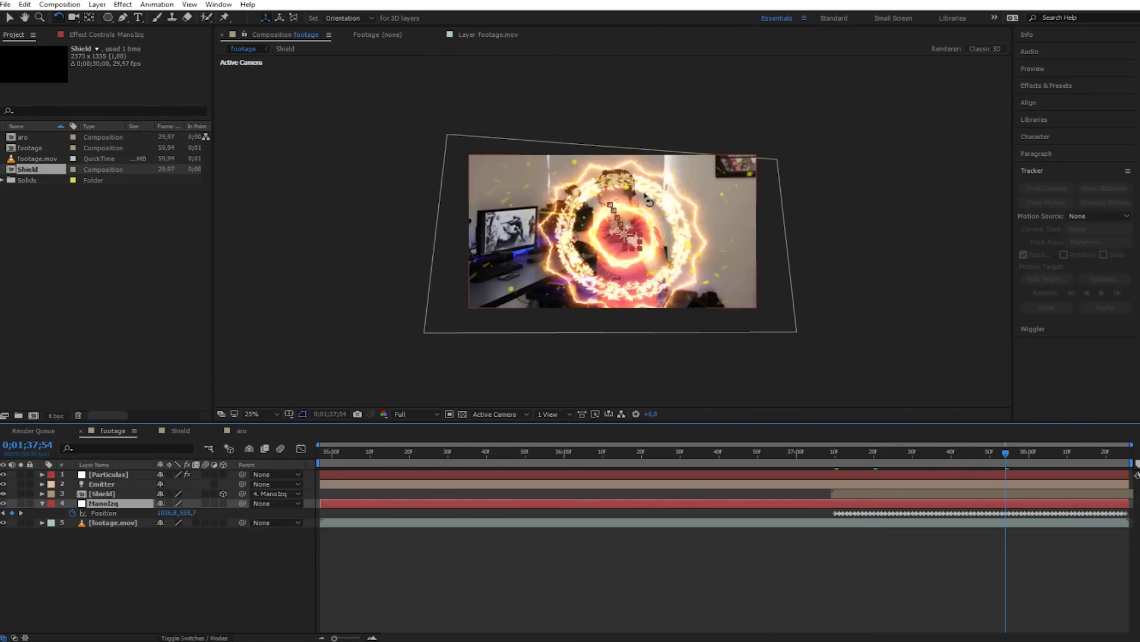
key("v")
left_click(581, 318)
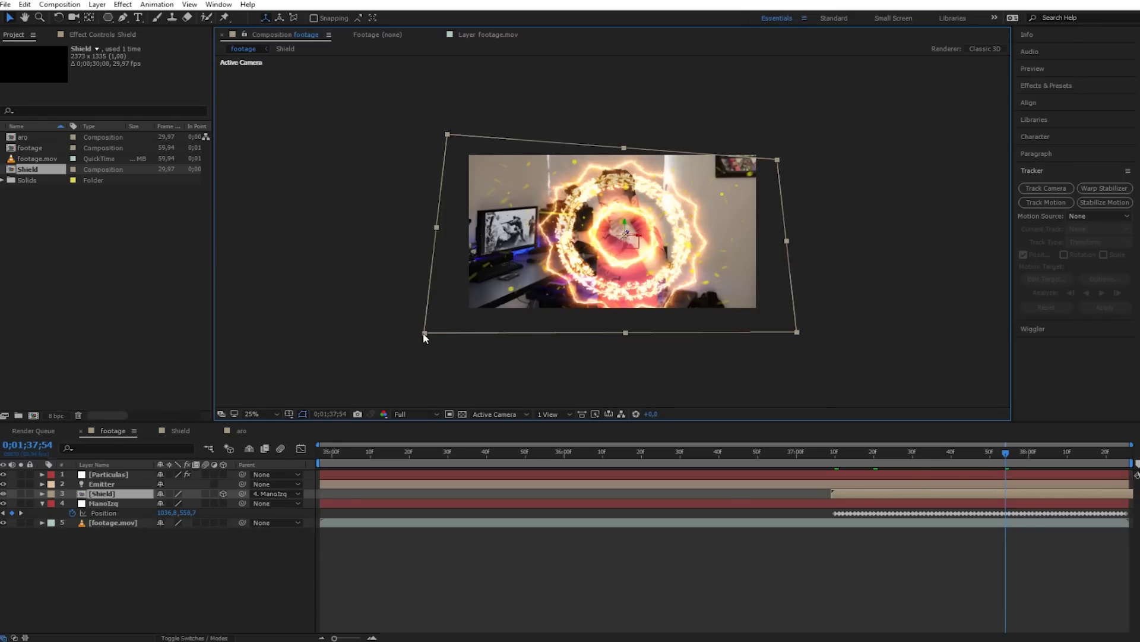
Scale the shield down to roughly fist size and preview it following the hand.
left_click_drag(425, 336, 538, 281)
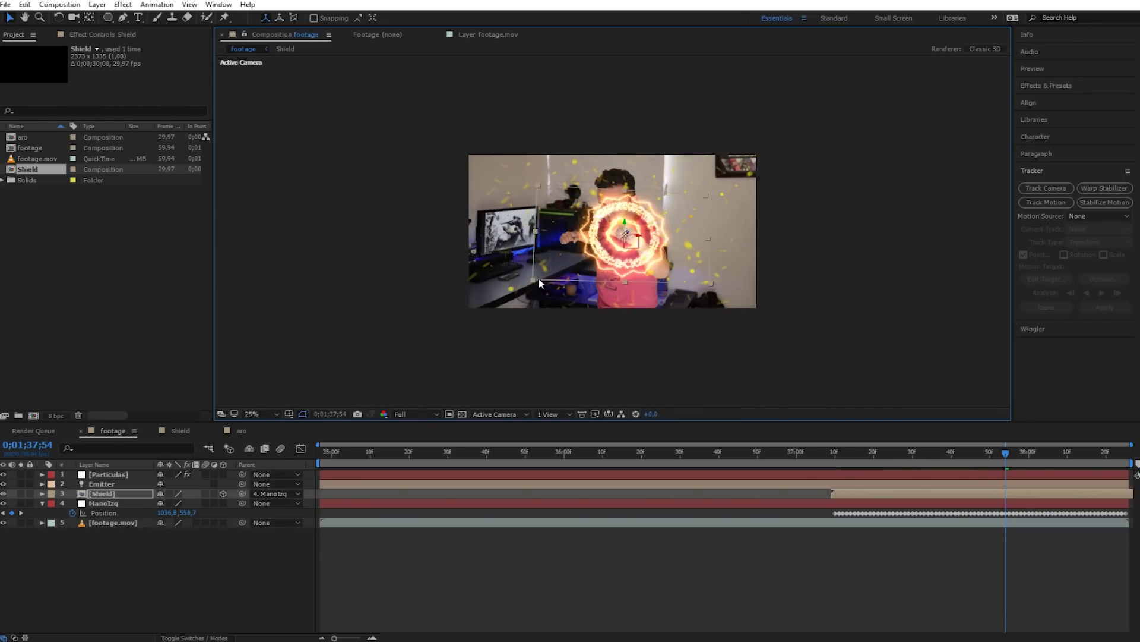
key("period")
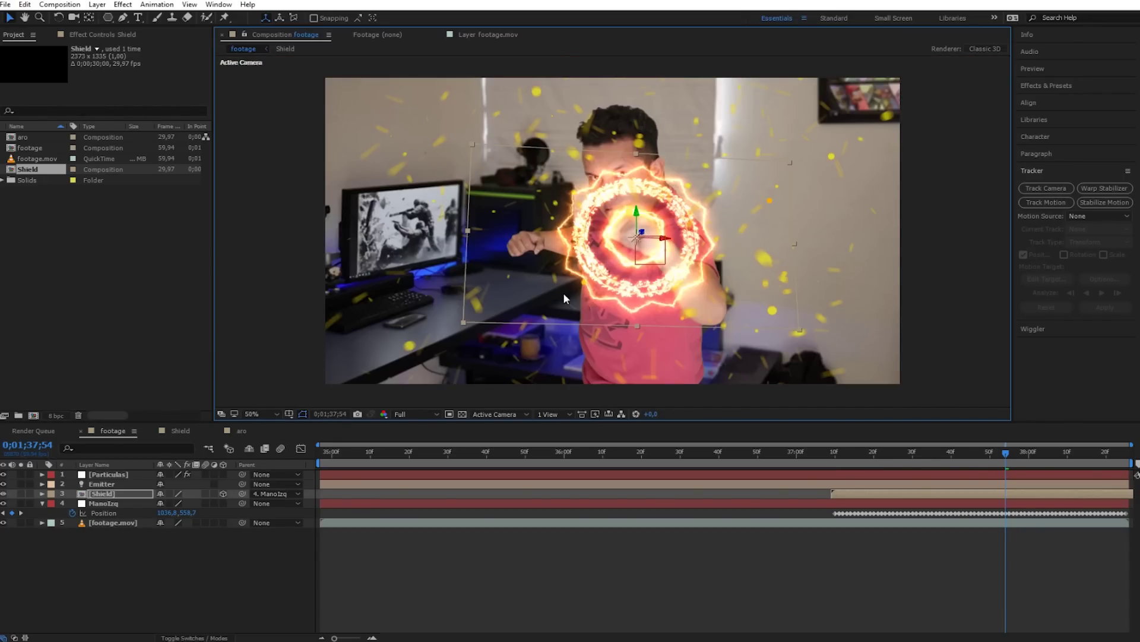
left_click_drag(464, 325, 462, 327)
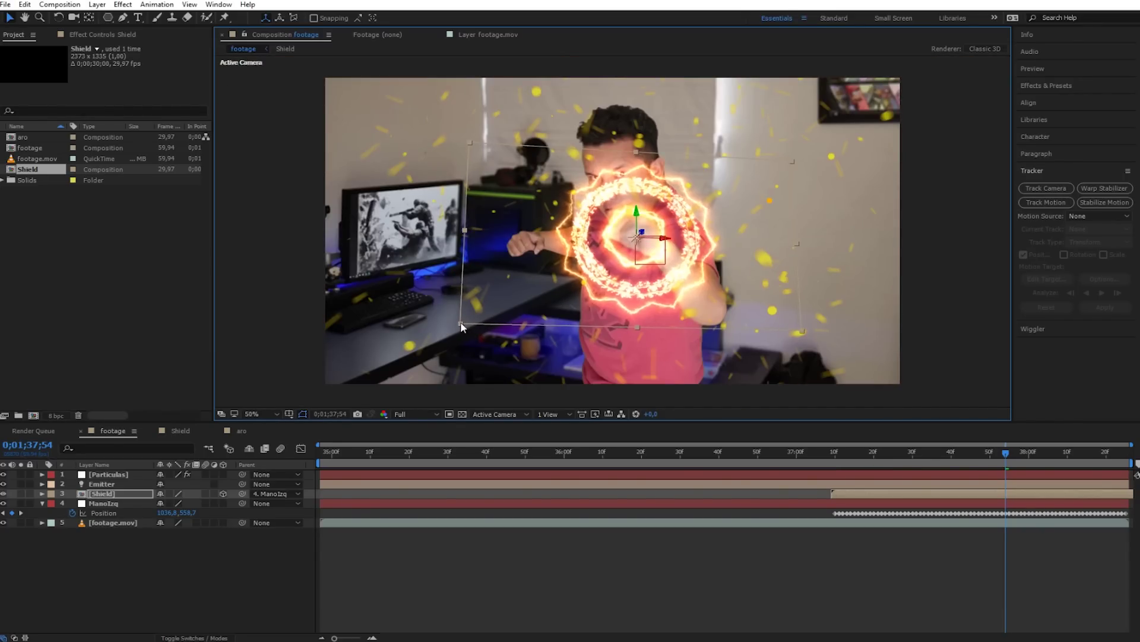
left_click(816, 570)
left_click_drag(906, 458, 866, 455)
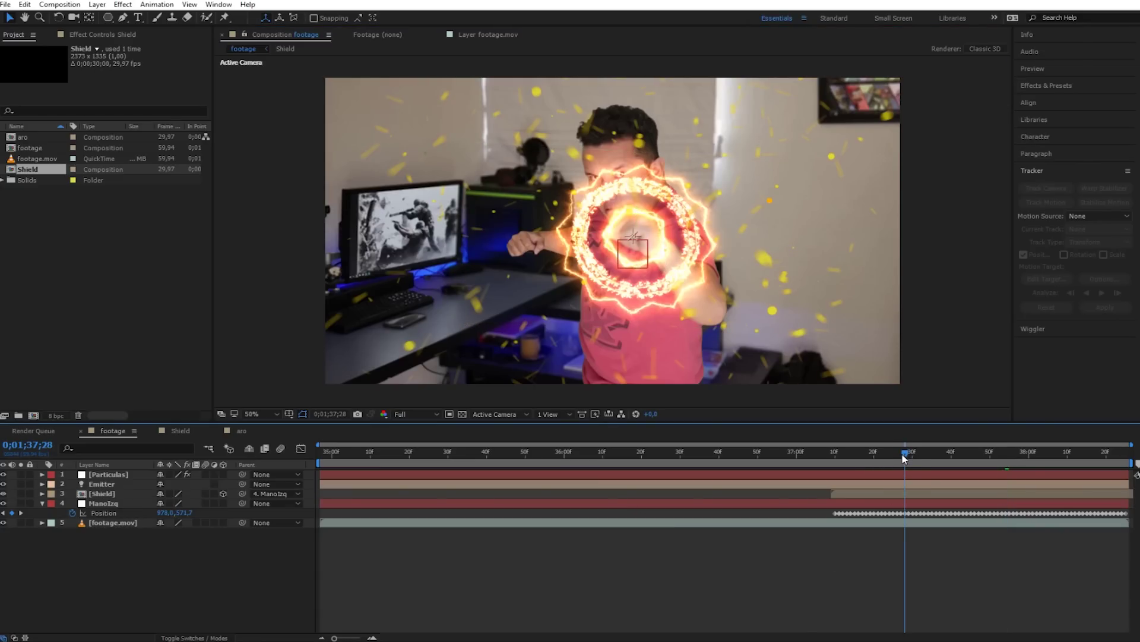
key("space")
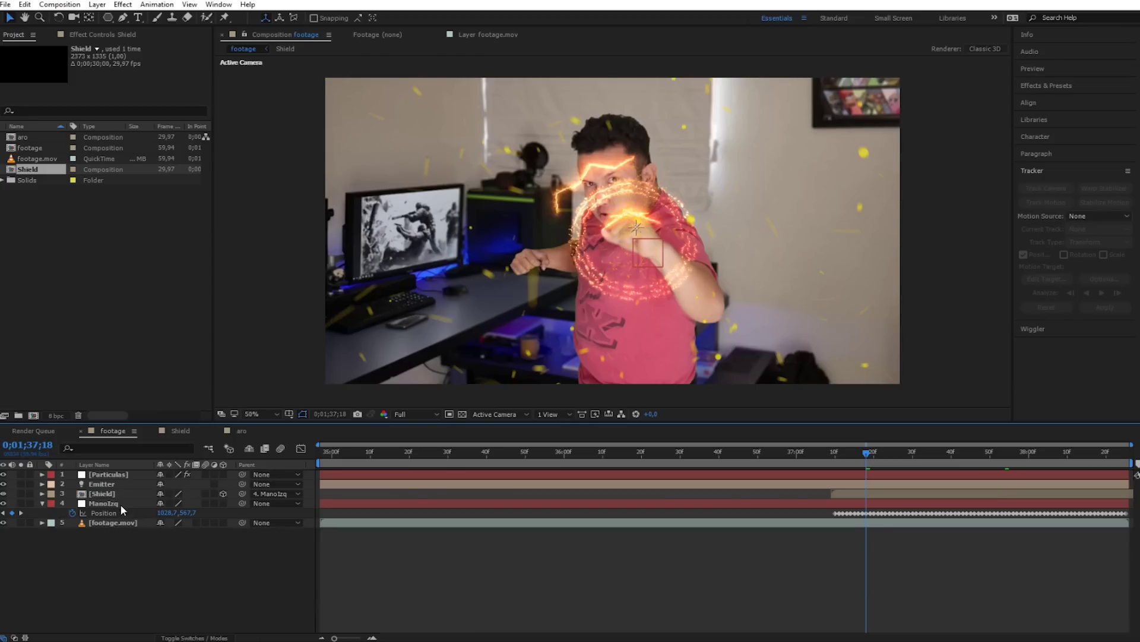
Select Particulas and step through frames to inspect the sparks around the shield.
left_click(115, 474)
left_click(155, 574)
left_click(126, 478)
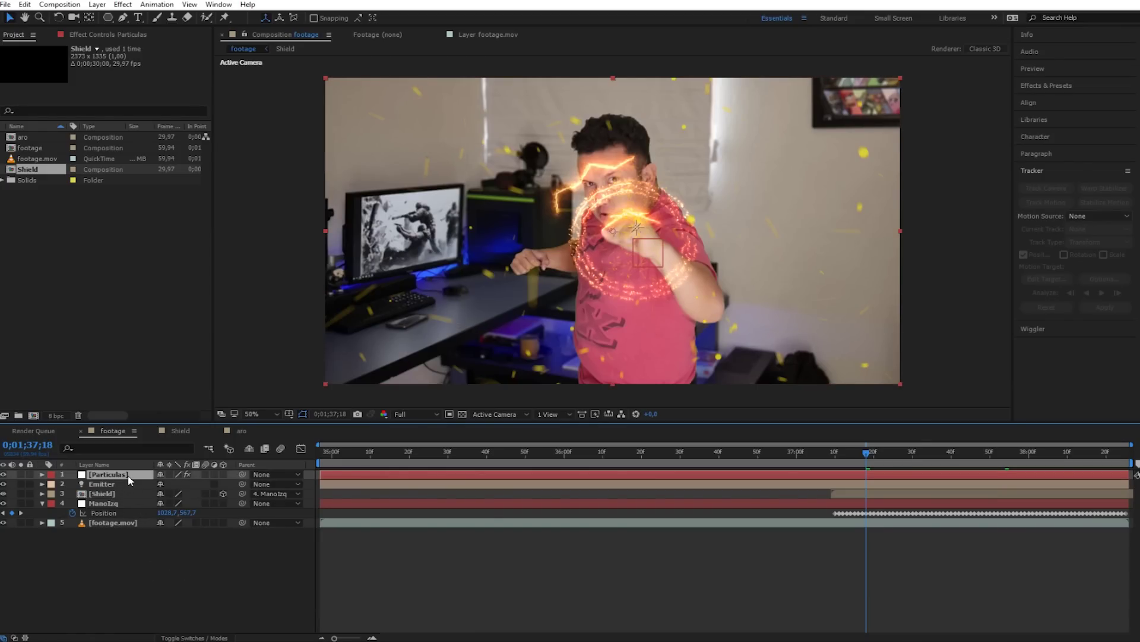
left_click(158, 550)
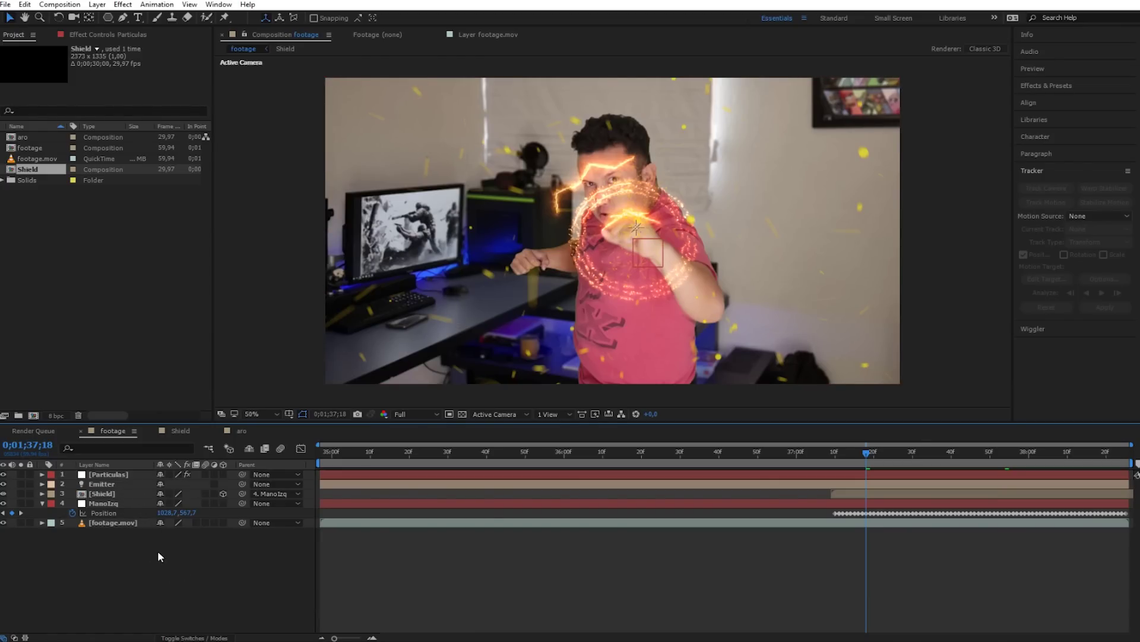
left_click(135, 473)
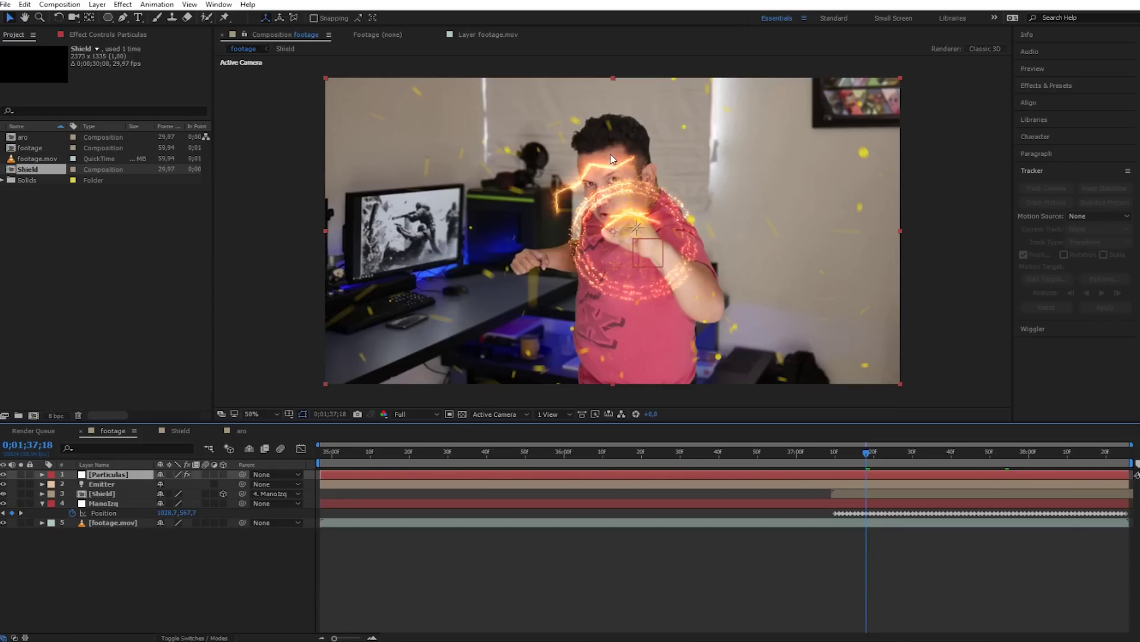
left_click_drag(834, 465, 805, 465)
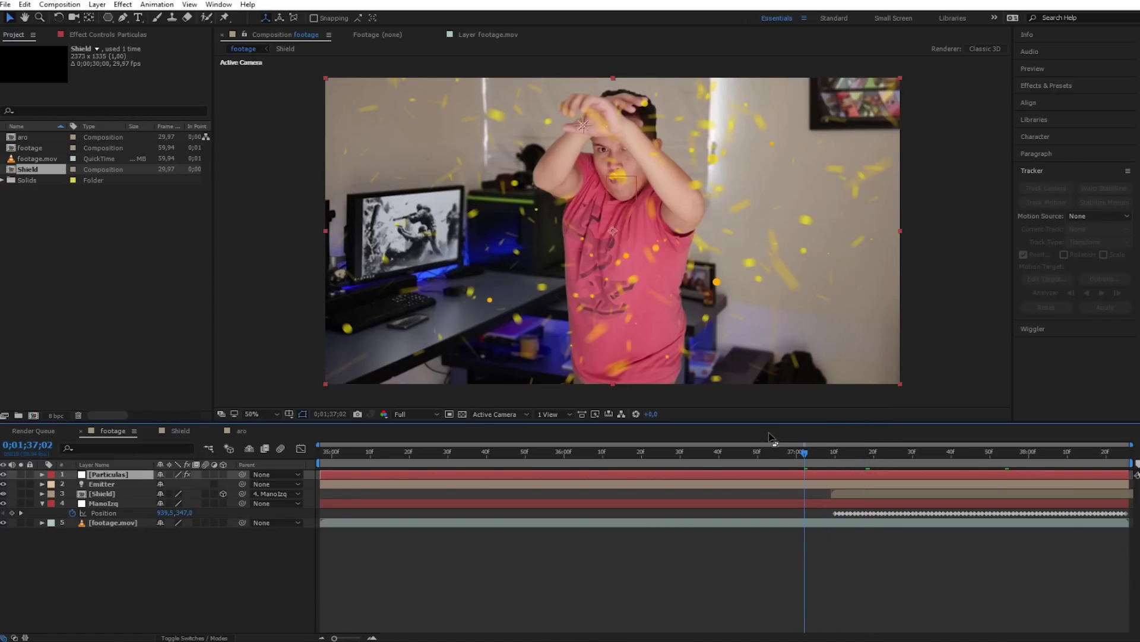
left_click_drag(846, 452, 931, 464)
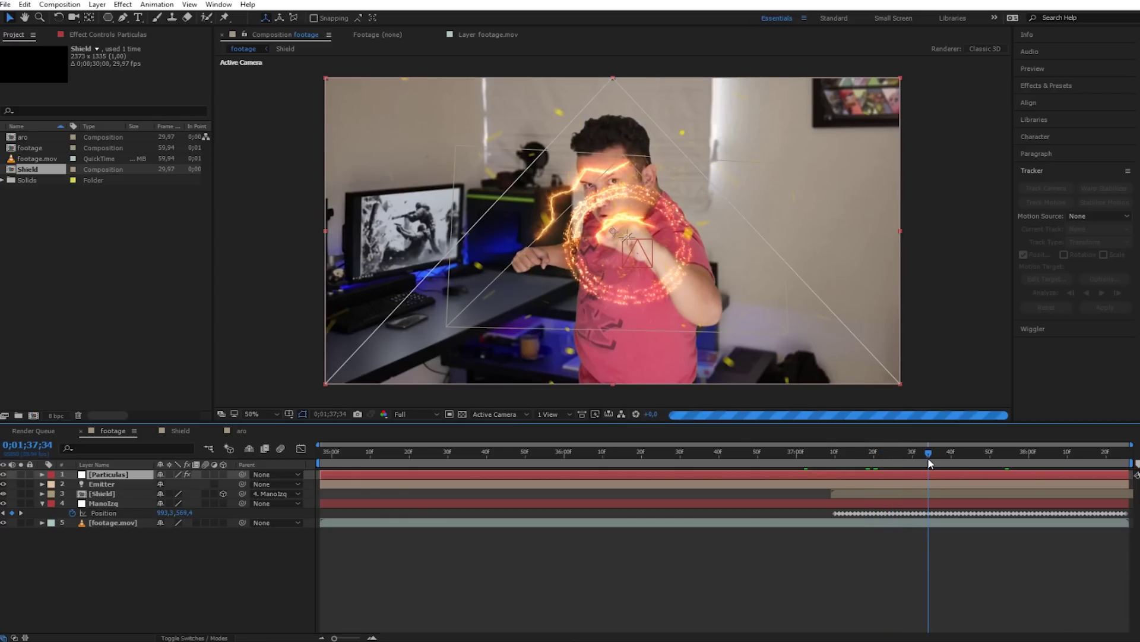
left_click(922, 461)
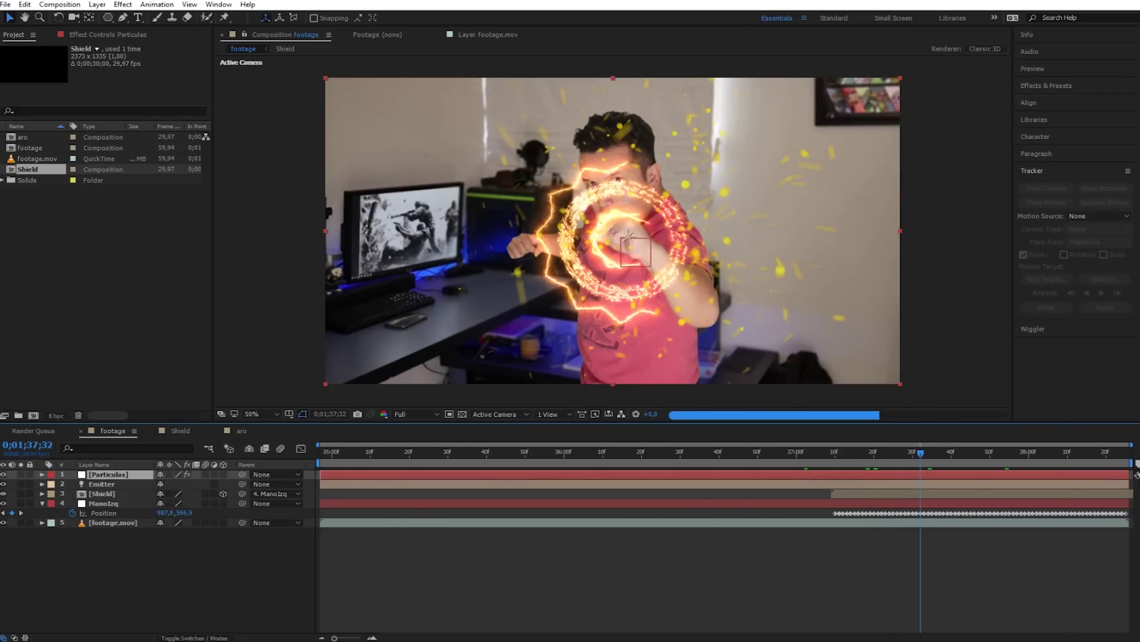
left_click(128, 7)
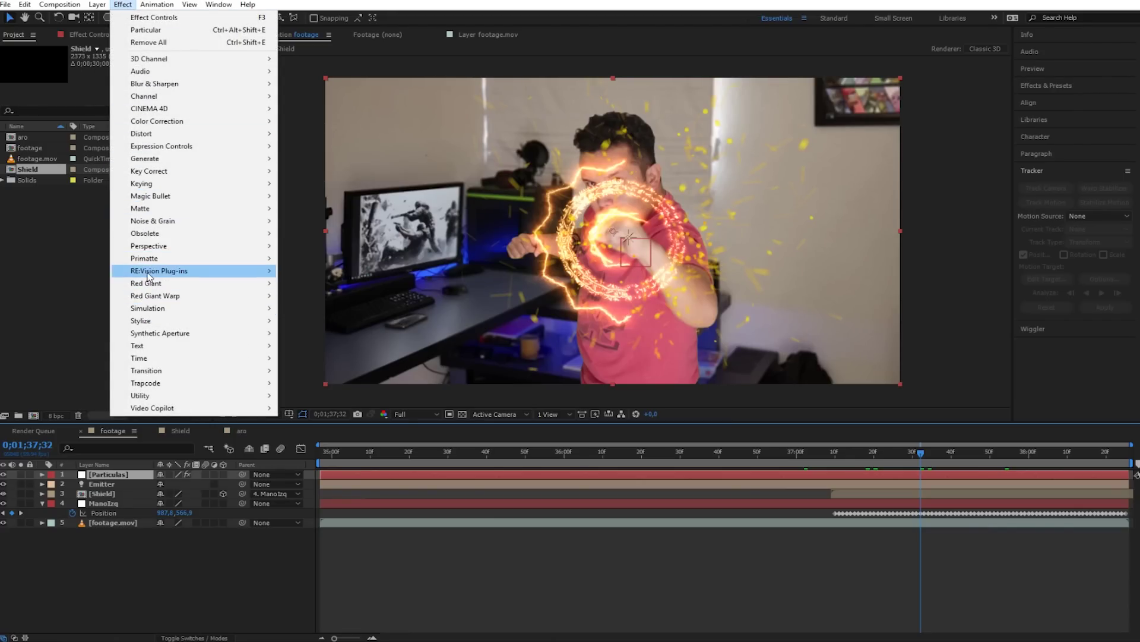
Apply Glow to Particulas with Threshold 80%, Radius 16 and Intensity 0,8.
mouse_move(149, 321)
left_click(330, 522)
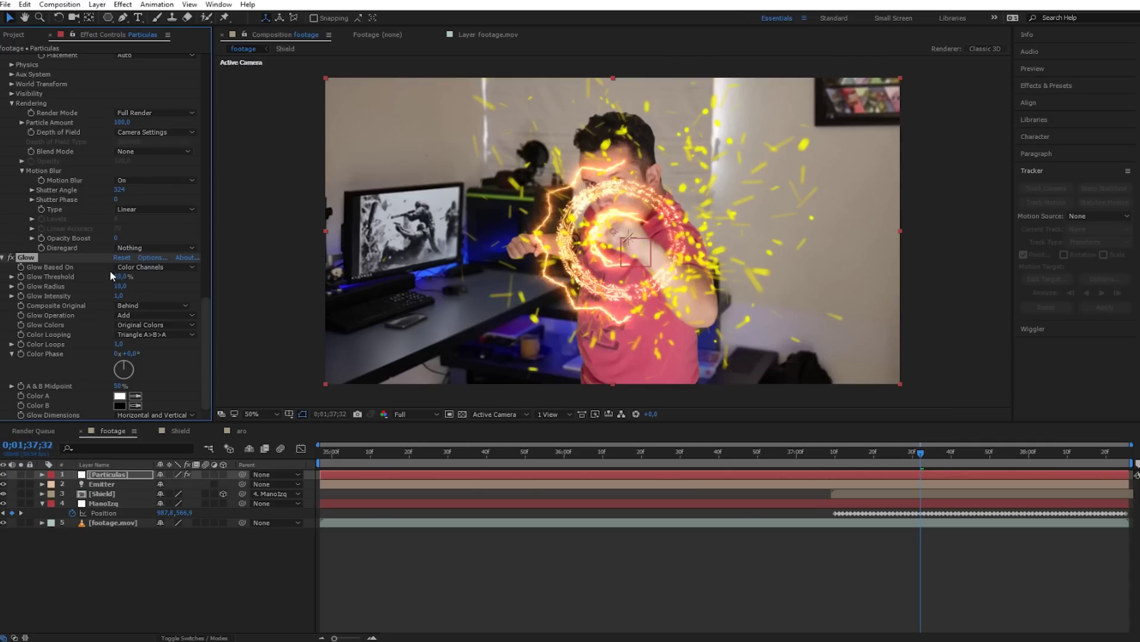
left_click_drag(121, 277, 152, 278)
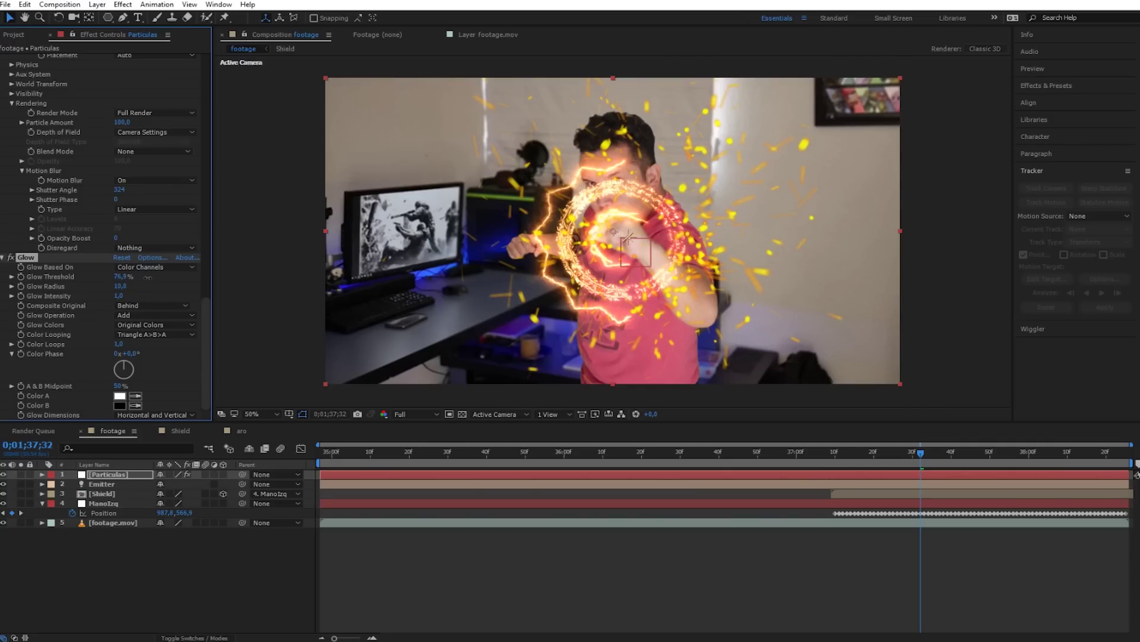
left_click_drag(138, 287, 133, 287)
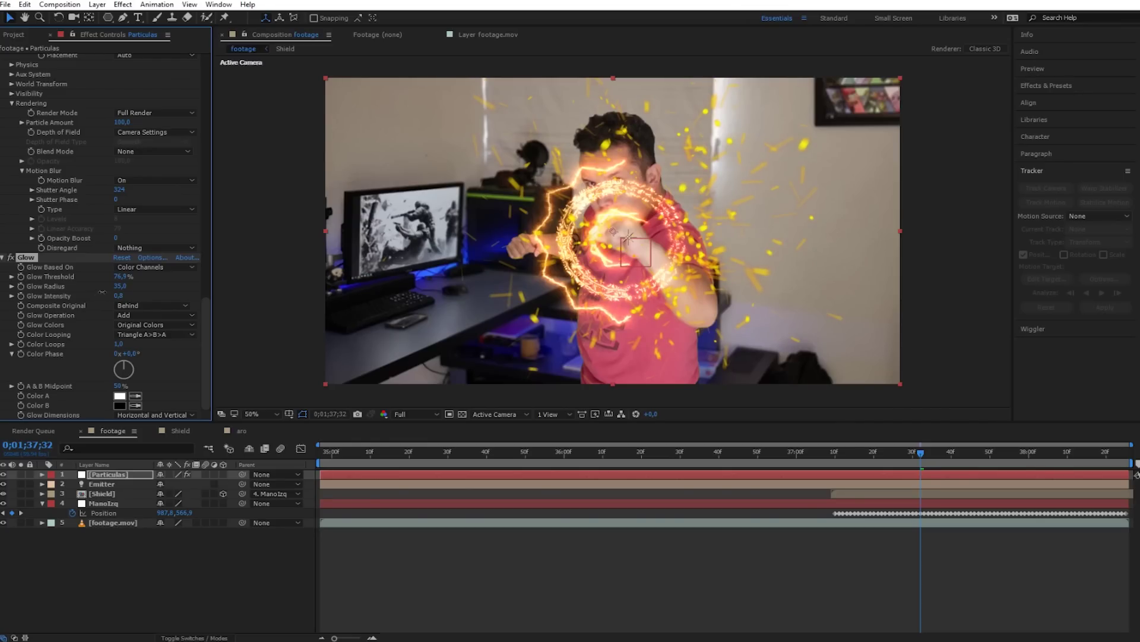
mouse_move(145, 285)
left_mouse_down()
mouse_move(99, 285)
mouse_move(138, 276)
left_mouse_up()
Set the Particulas layer's blend mode to Add in the timeline Modes column.
left_click(194, 638)
left_click(170, 522)
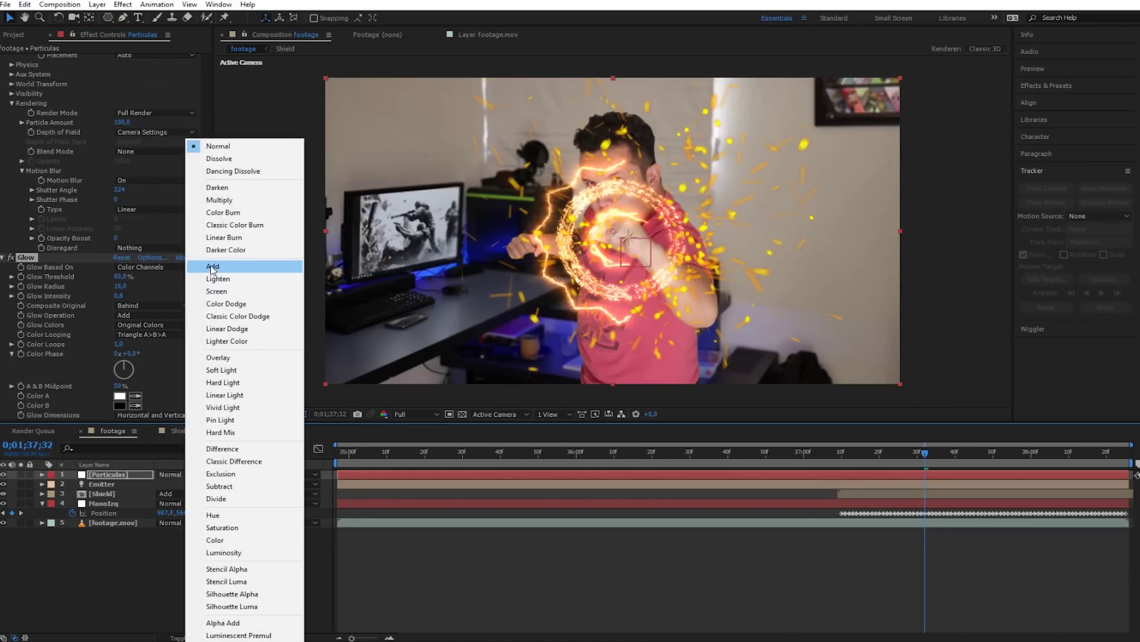
left_click(212, 265)
left_click(869, 466)
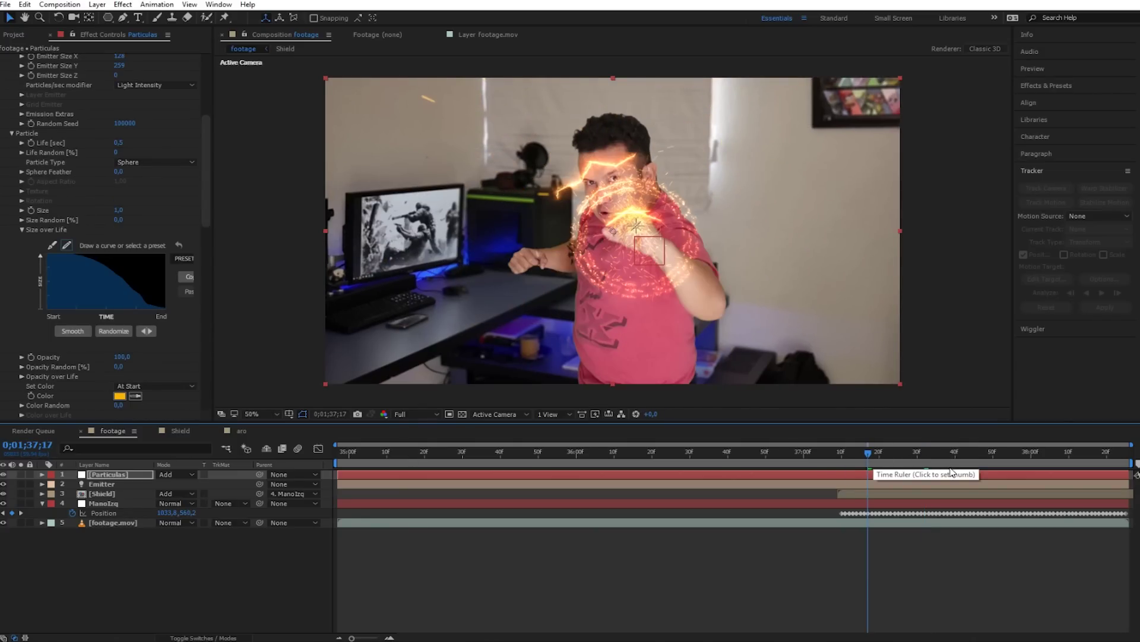
Check the sparks at later frames, select the Shield layer, and preview playback.
left_click(1016, 464)
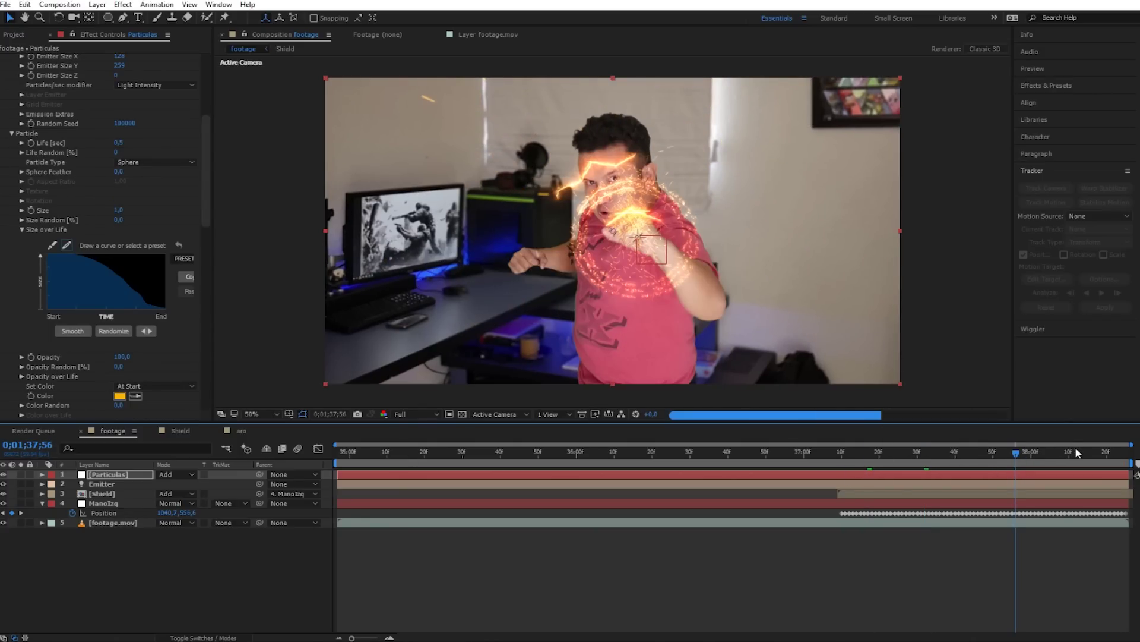
left_click(1092, 452)
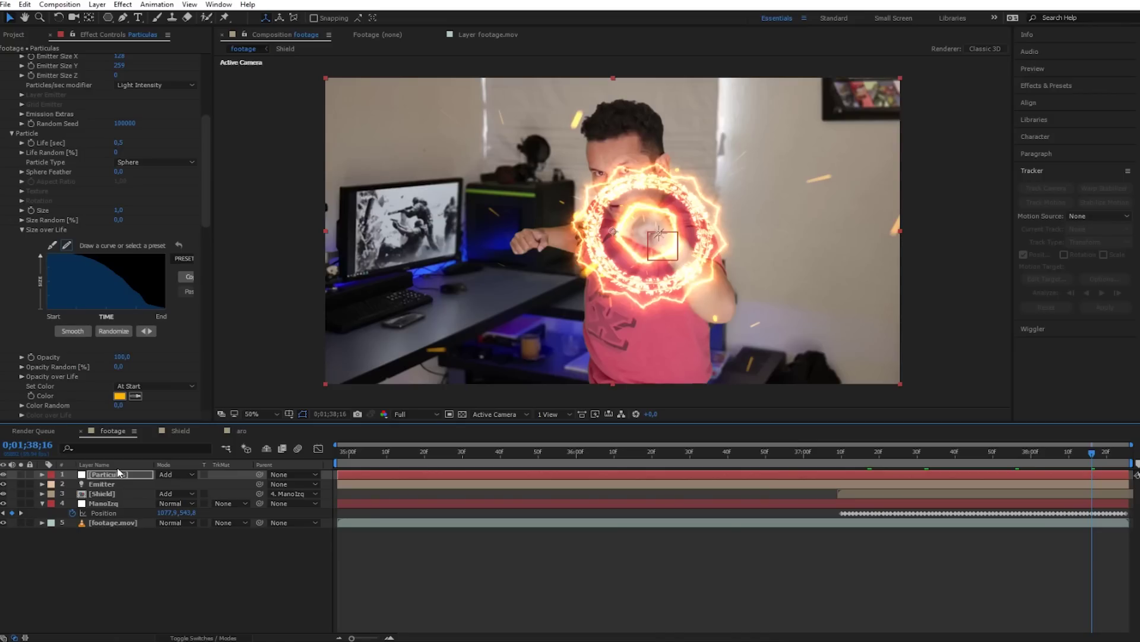
left_click(101, 494)
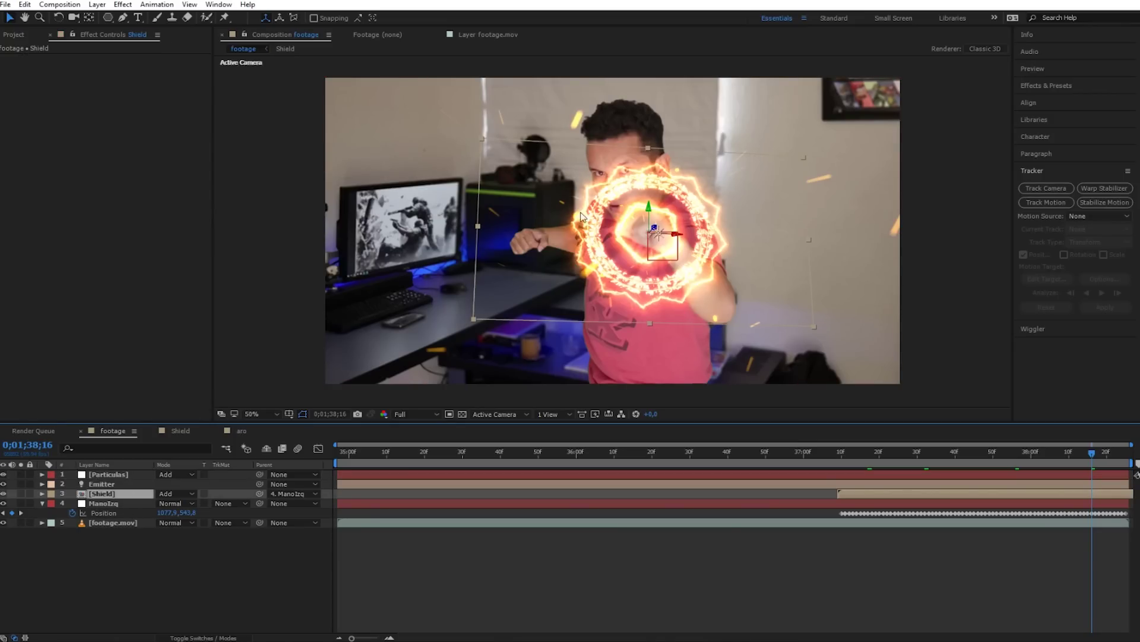
key("space")
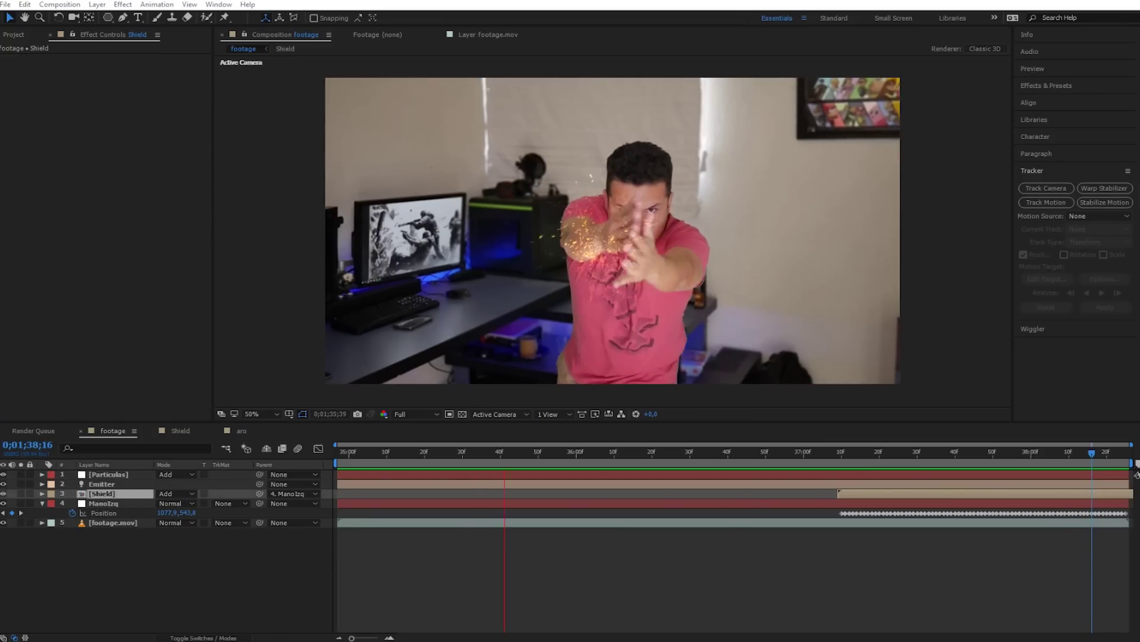